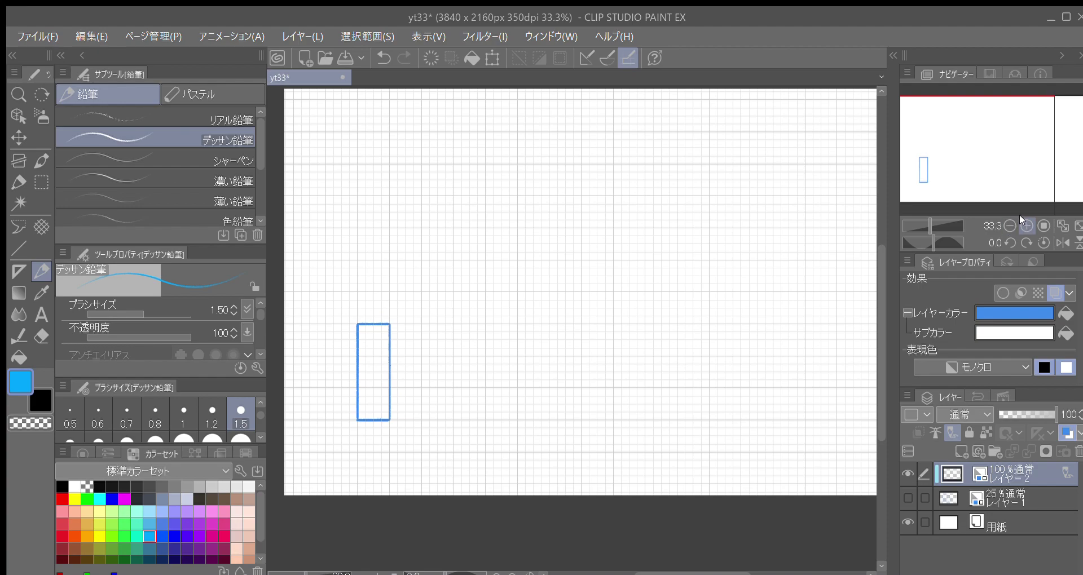
left_click_drag(576, 406, 677, 405)
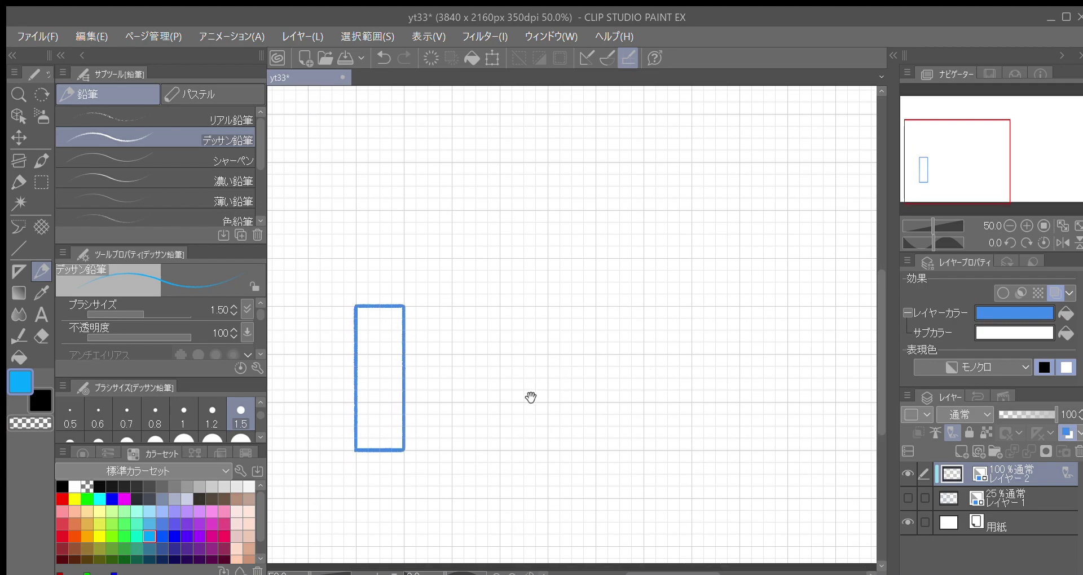
left_click_drag(530, 392, 556, 411)
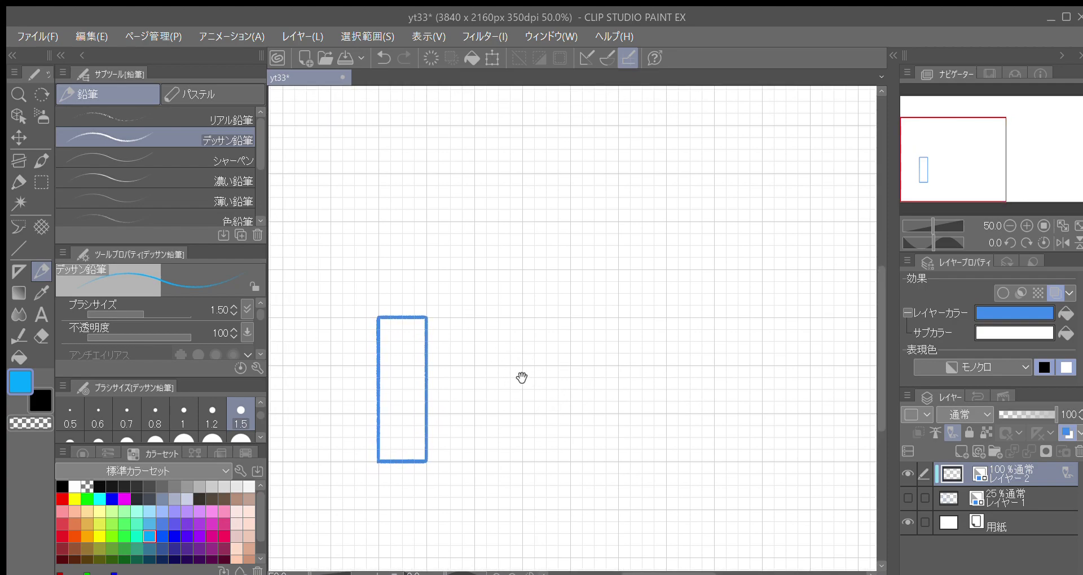
left_click_drag(520, 374, 503, 389)
left_click_drag(415, 343, 425, 340)
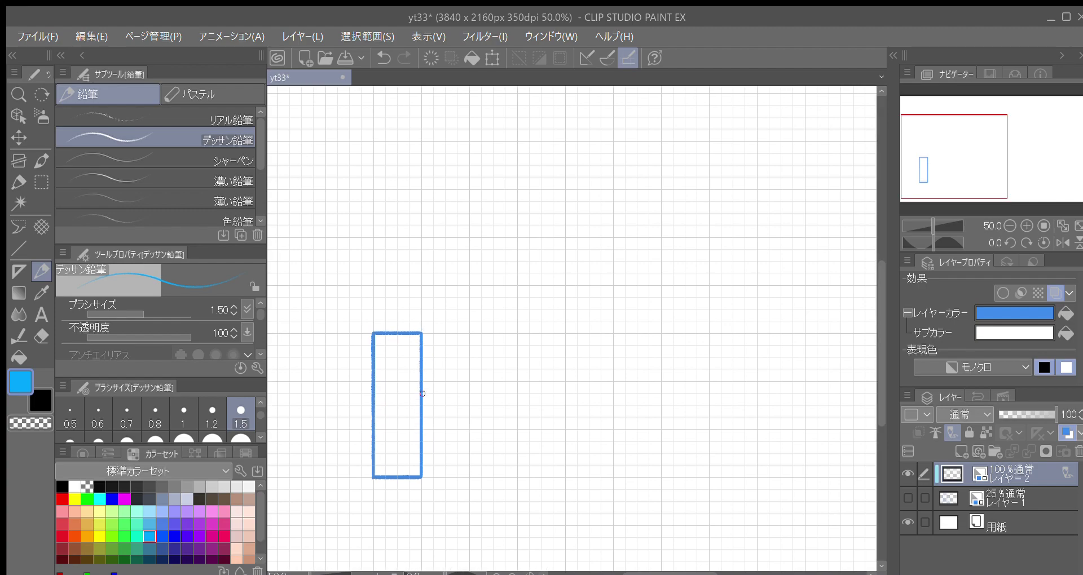
left_click_drag(423, 331, 421, 240)
left_click_drag(445, 280, 440, 297)
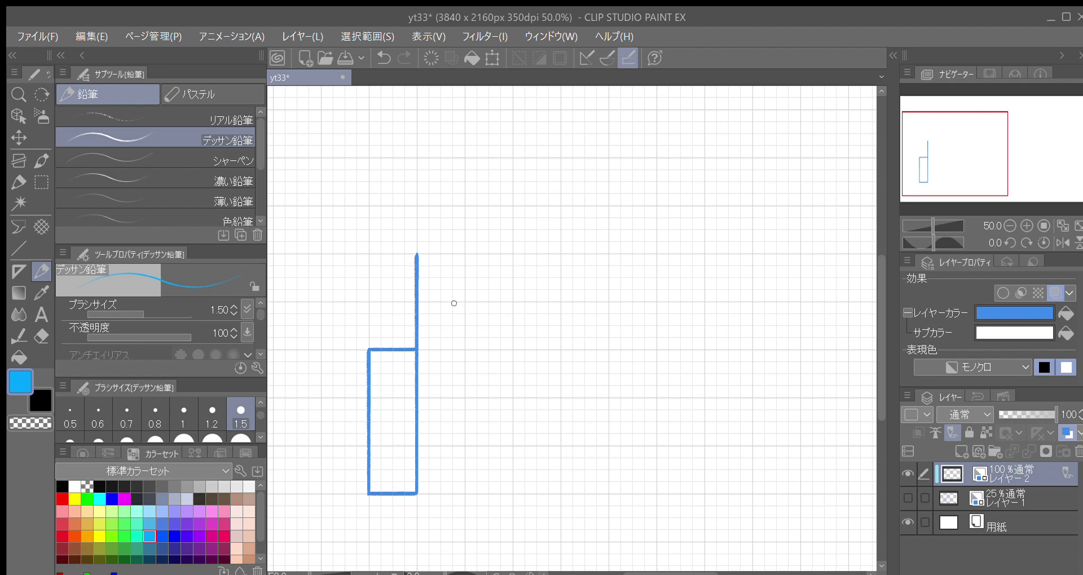
key("ctrl+z")
key("ctrl+z")
Draw a rectangle one grid square wide and three high beside the existing one, offset one square up, and add a square beneath it
mouse_move(417, 351)
left_mouse_down()
mouse_move(417, 299)
mouse_move(466, 302)
left_mouse_up()
mouse_move(466, 301)
left_mouse_down()
mouse_move(465, 449)
mouse_move(445, 445)
mouse_move(464, 446)
left_mouse_up()
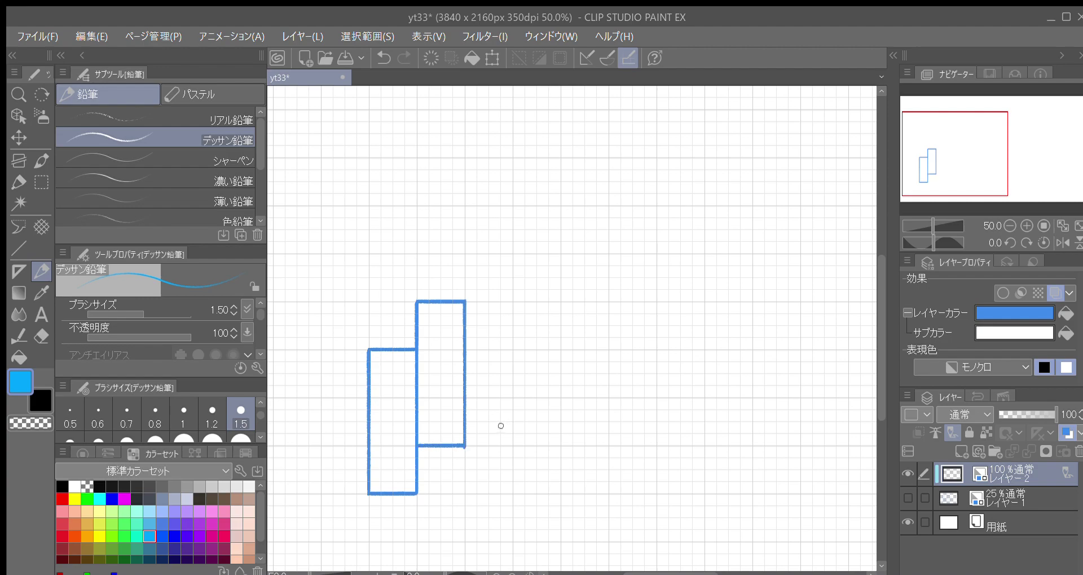
mouse_move(517, 395)
left_mouse_down()
mouse_move(511, 405)
mouse_move(494, 360)
left_mouse_up()
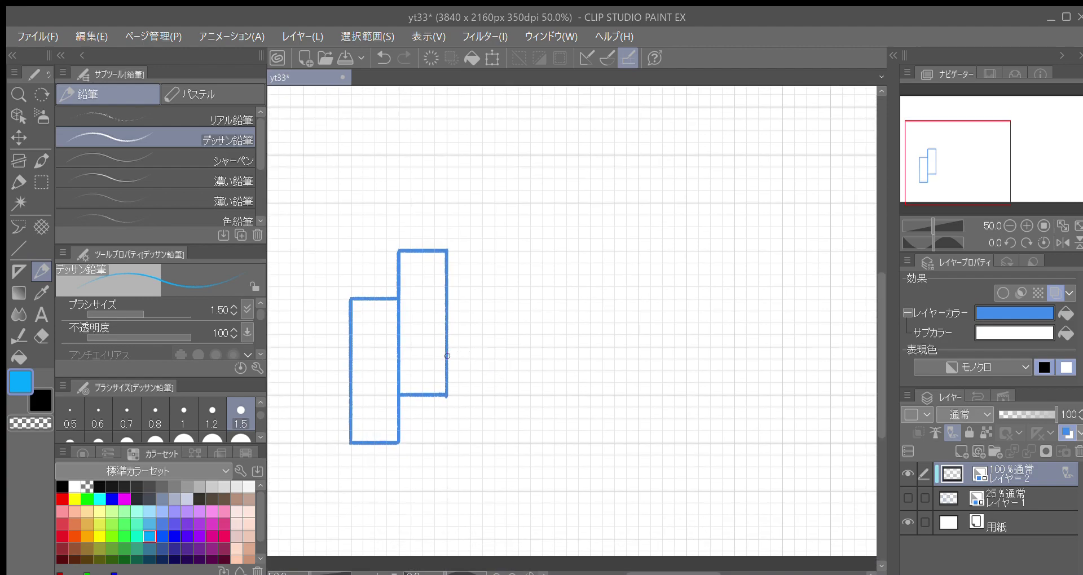
mouse_move(445, 396)
left_mouse_down()
mouse_move(448, 442)
mouse_move(421, 445)
mouse_move(446, 444)
left_mouse_up()
scroll(485, 429, "down", 1)
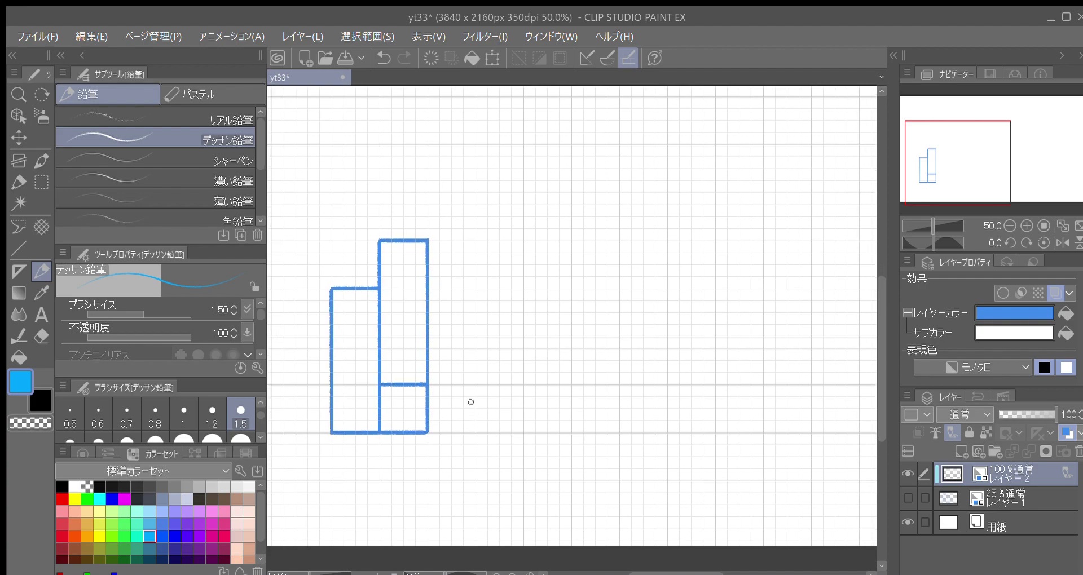
Add a one-square box to the right of the lower square and draw an L-shaped line one square down and one right beneath it
mouse_move(428, 433)
left_mouse_down()
mouse_move(475, 436)
mouse_move(475, 388)
left_mouse_up()
key("ctrl+z")
mouse_move(476, 433)
left_mouse_down()
mouse_move(477, 389)
mouse_move(444, 385)
mouse_move(475, 387)
left_mouse_up()
left_click_drag(500, 436, 496, 385)
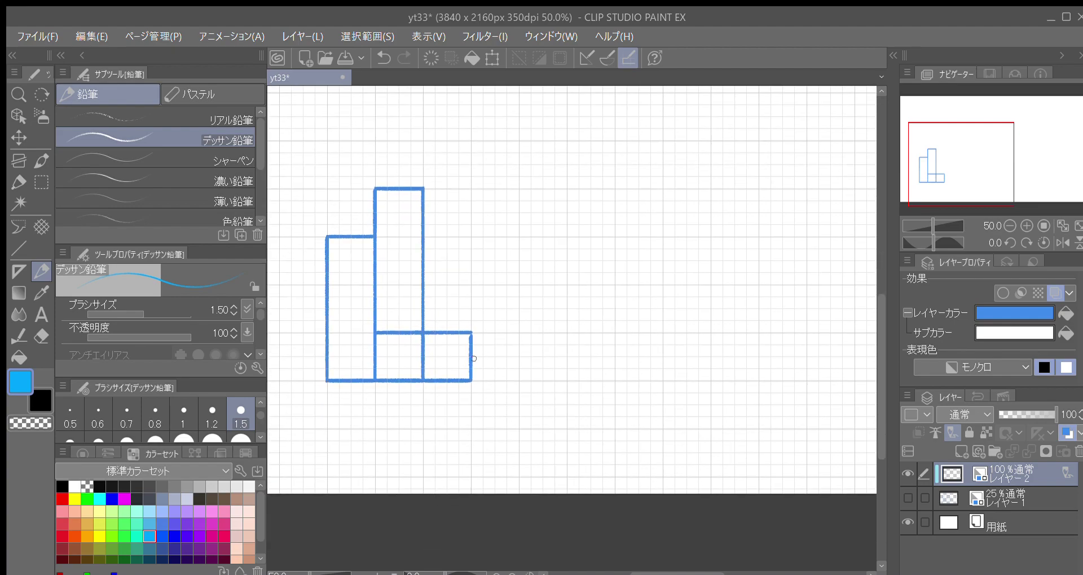
mouse_move(422, 383)
left_mouse_down()
mouse_move(423, 429)
mouse_move(470, 429)
left_mouse_up()
mouse_move(467, 388)
left_mouse_down()
mouse_move(465, 422)
mouse_move(474, 416)
left_mouse_up()
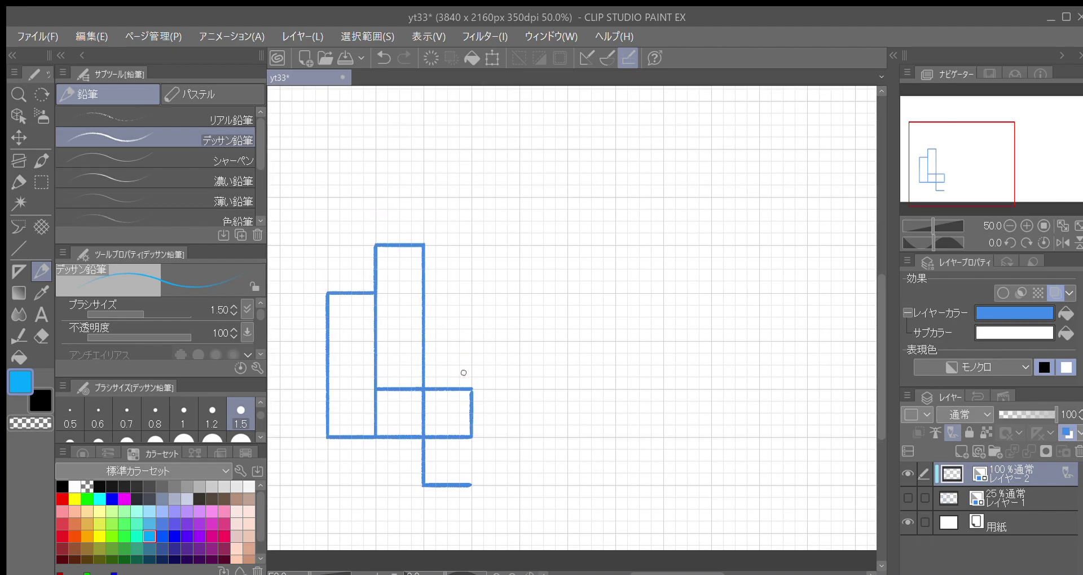
Extend the right-hand box upward into a three-square-high column and continue its right edge two squares below the base
left_click_drag(454, 342, 463, 377)
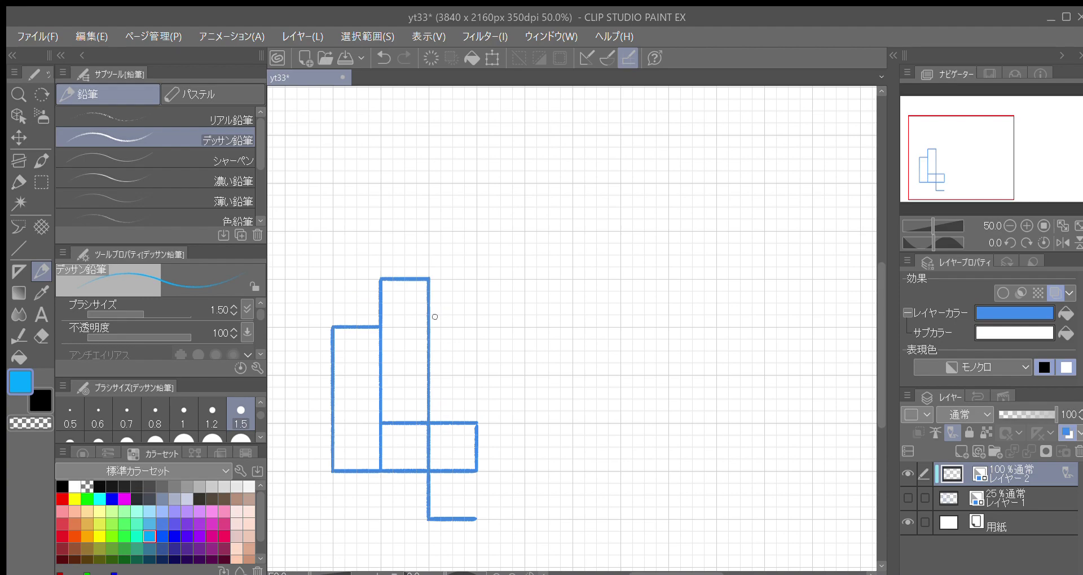
mouse_move(429, 327)
left_mouse_down()
mouse_move(481, 333)
mouse_move(478, 425)
mouse_move(484, 385)
left_mouse_up()
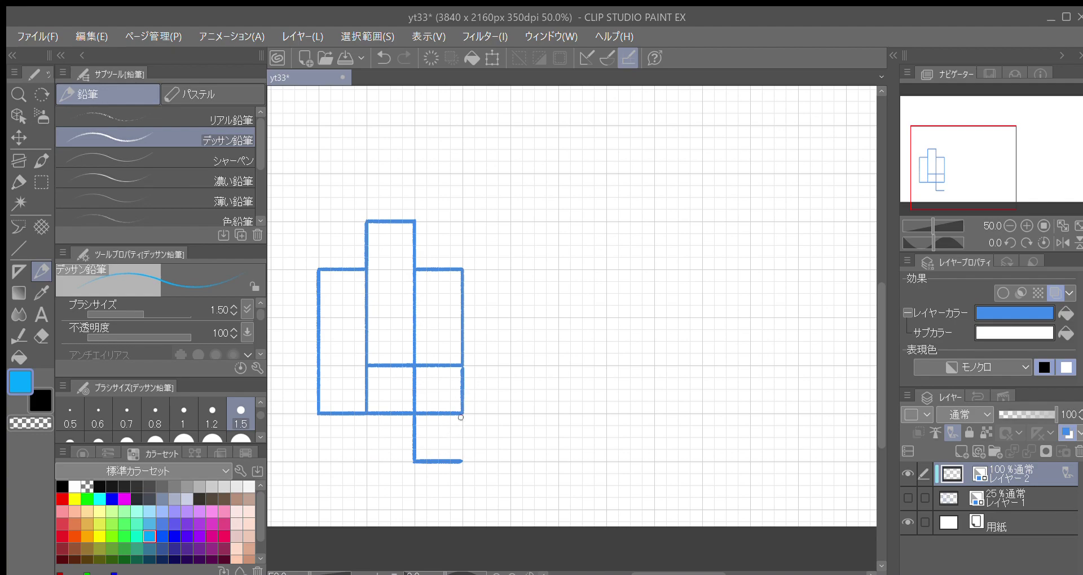
left_click_drag(462, 416, 463, 462)
left_click_drag(516, 433, 506, 396)
left_click_drag(454, 424, 455, 473)
Draw a stepped line from the middle column's upper-left corner: two squares up, one right and one up
left_click_drag(490, 365, 513, 444)
mouse_move(465, 340)
left_mouse_down()
mouse_move(479, 350)
mouse_move(489, 417)
left_mouse_up()
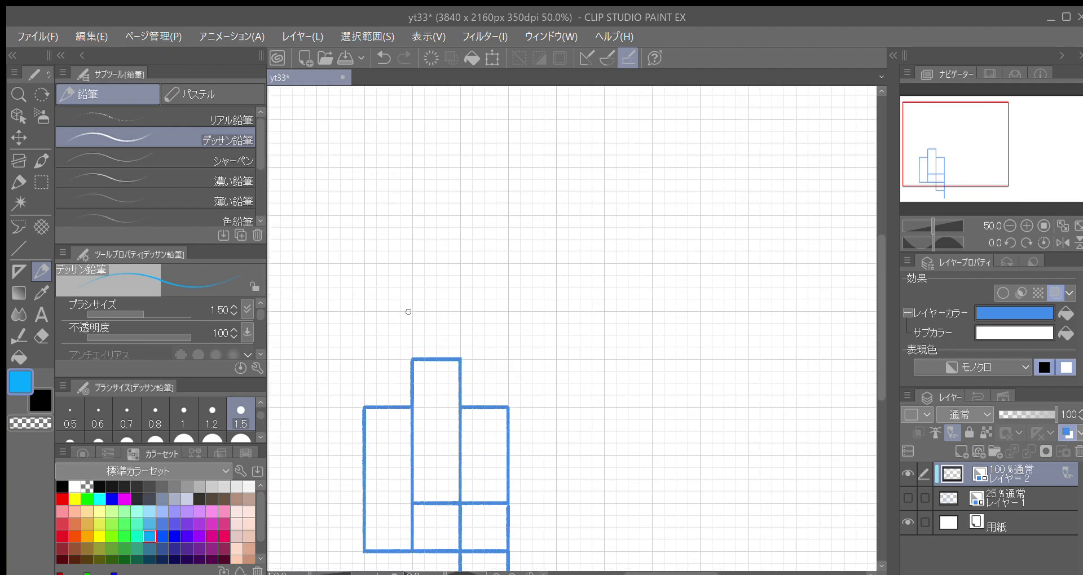
left_click_drag(412, 359, 414, 267)
left_click_drag(484, 358, 475, 362)
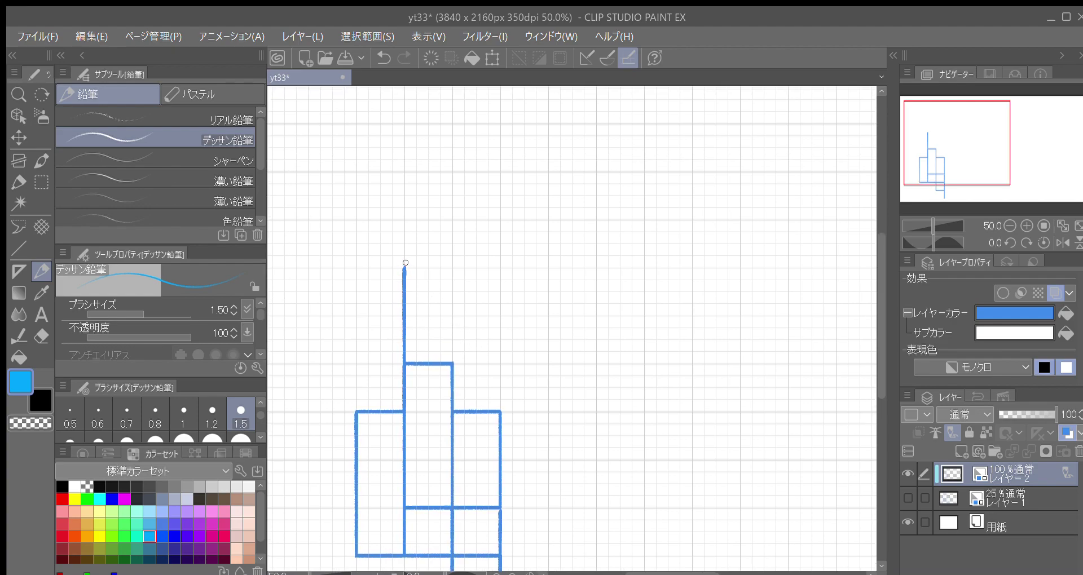
left_click_drag(405, 267, 454, 267)
left_click_drag(508, 318, 503, 338)
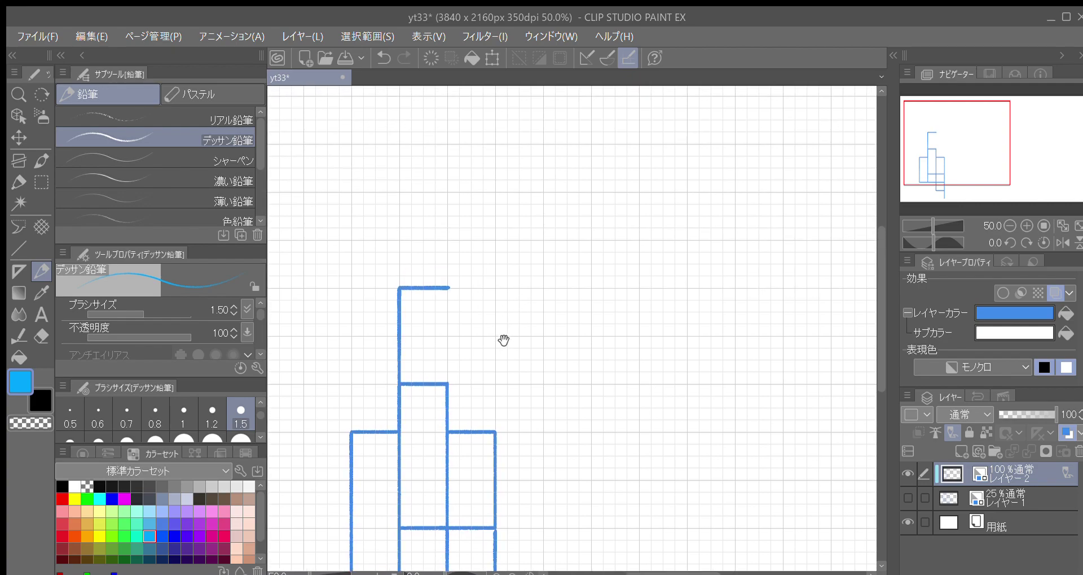
left_click_drag(447, 287, 447, 241)
key("ctrl+z")
left_click_drag(447, 287, 448, 243)
left_click_drag(522, 345, 506, 351)
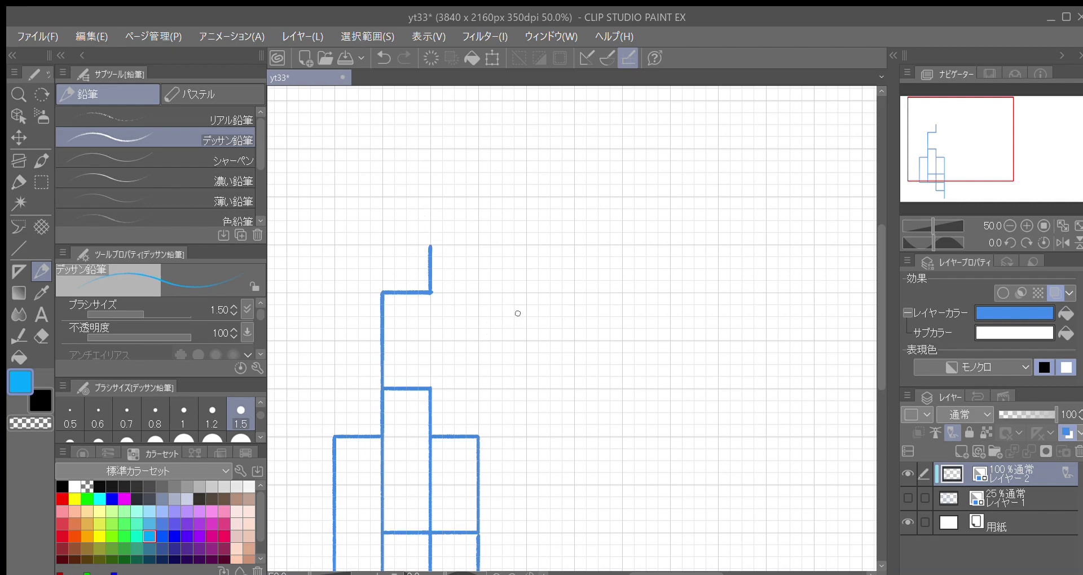
Draw a rectangle two squares wide and one high beside the stepped line's corner, then extend the line one square right and one up
left_click_drag(505, 324, 513, 310)
mouse_move(438, 280)
left_mouse_down()
mouse_move(440, 326)
mouse_move(532, 326)
left_mouse_up()
mouse_move(446, 276)
left_mouse_down()
mouse_move(533, 278)
mouse_move(531, 326)
left_mouse_up()
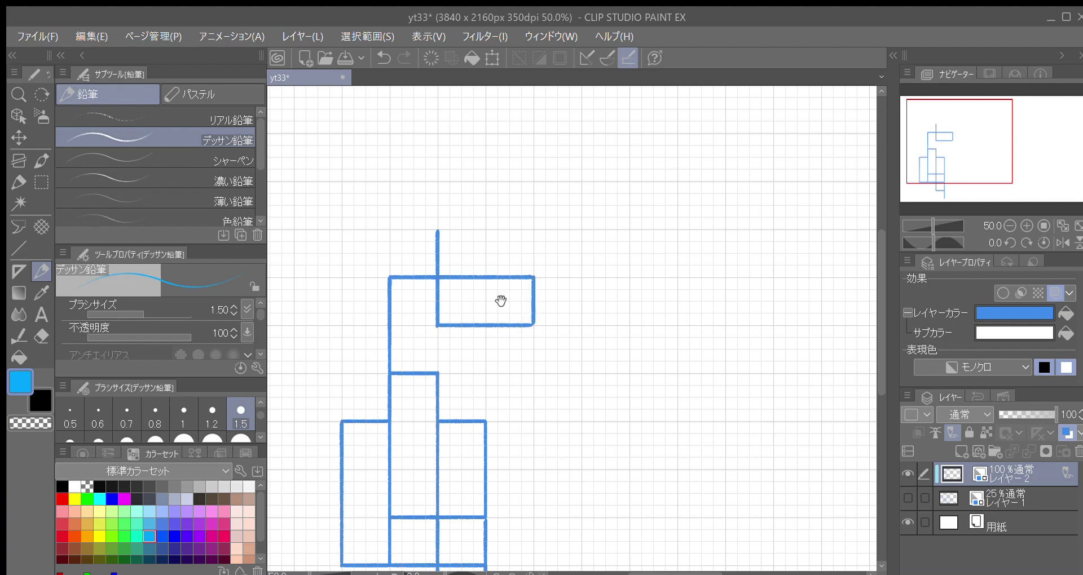
scroll(496, 289, "up", 1)
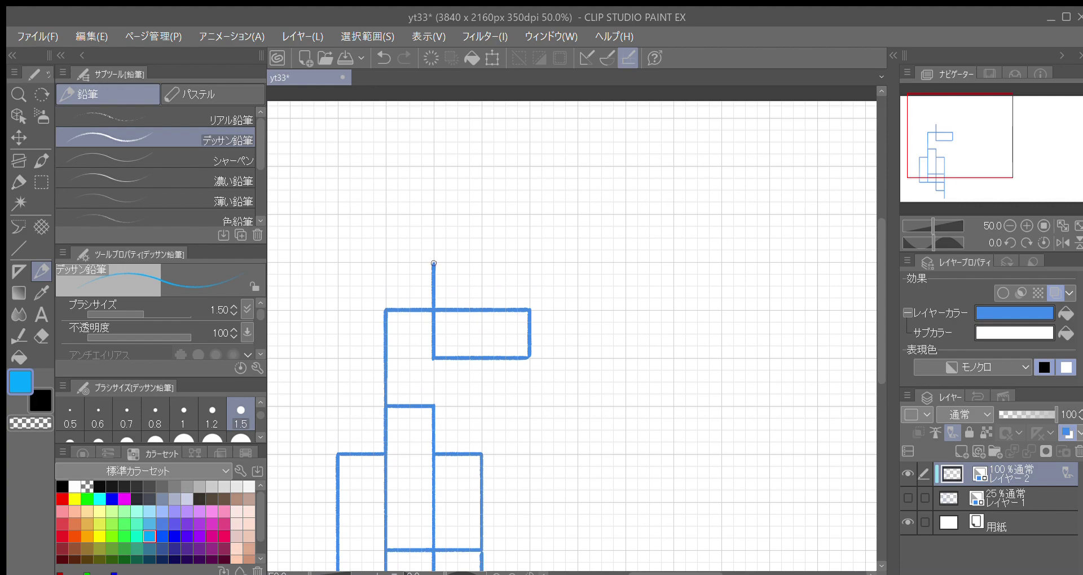
mouse_move(434, 262)
left_mouse_down()
mouse_move(480, 262)
mouse_move(481, 219)
left_mouse_up()
Draw the figure's bottom edge five grid squares to the right from the lowest end of the outline
scroll(525, 411, "down", 8)
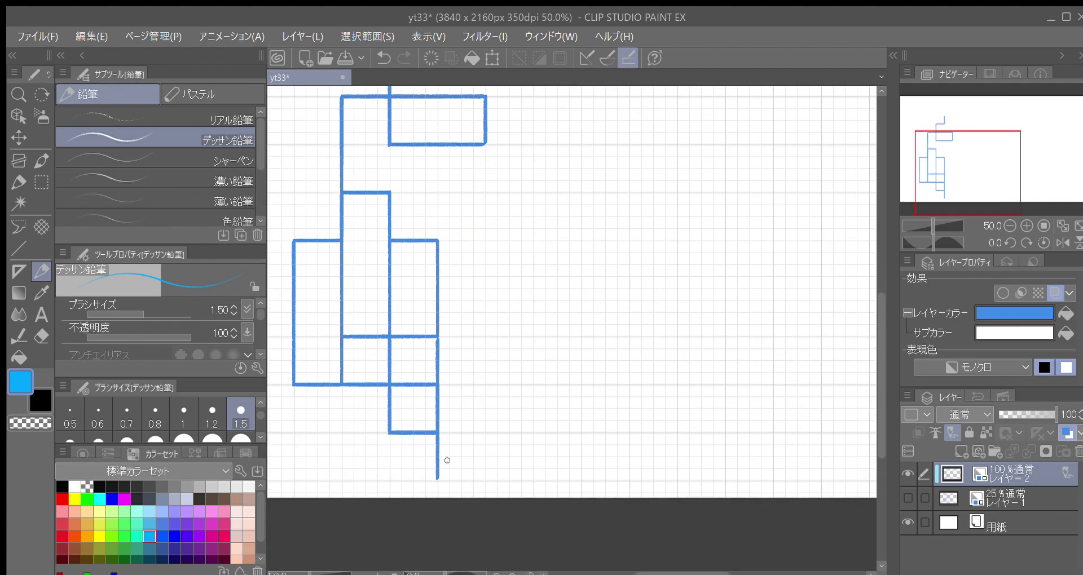
scroll(523, 457, "down", 1)
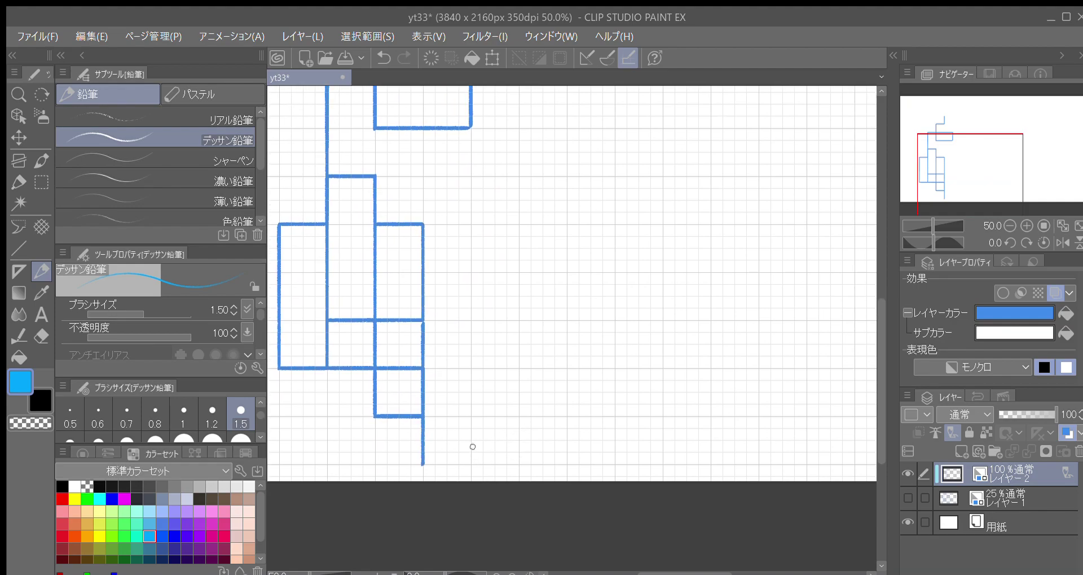
key("space")
left_click_drag(480, 455, 447, 474)
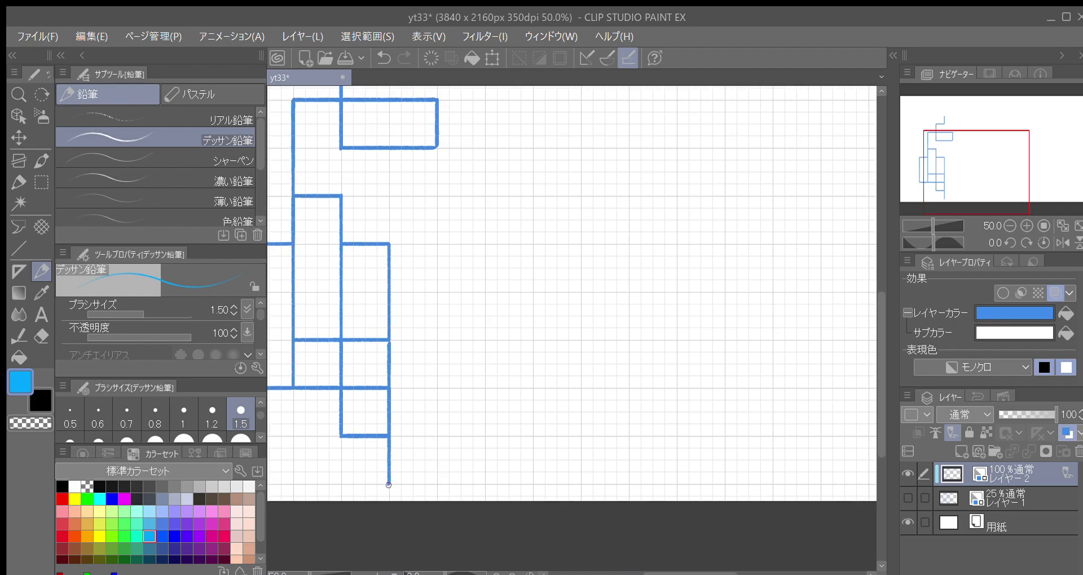
left_click_drag(393, 484, 489, 488)
left_click_drag(490, 489, 627, 487)
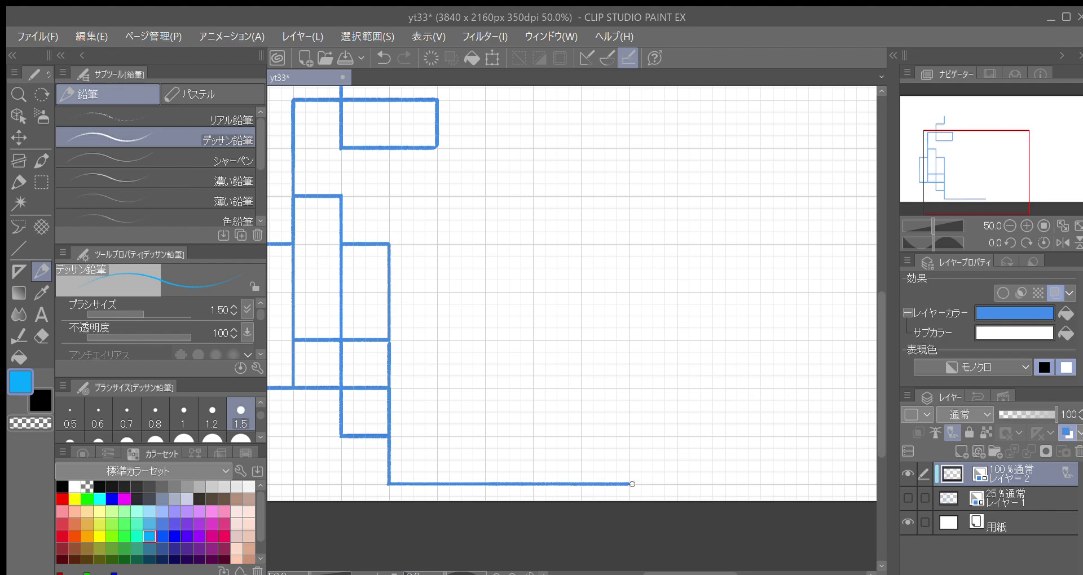
Continue the upper-left staircase one square right and one up, and draw a top edge three squares long
left_click_drag(555, 399, 570, 440)
mouse_move(486, 269)
left_mouse_down()
mouse_move(486, 344)
mouse_move(498, 372)
mouse_move(553, 380)
mouse_move(535, 415)
left_mouse_up()
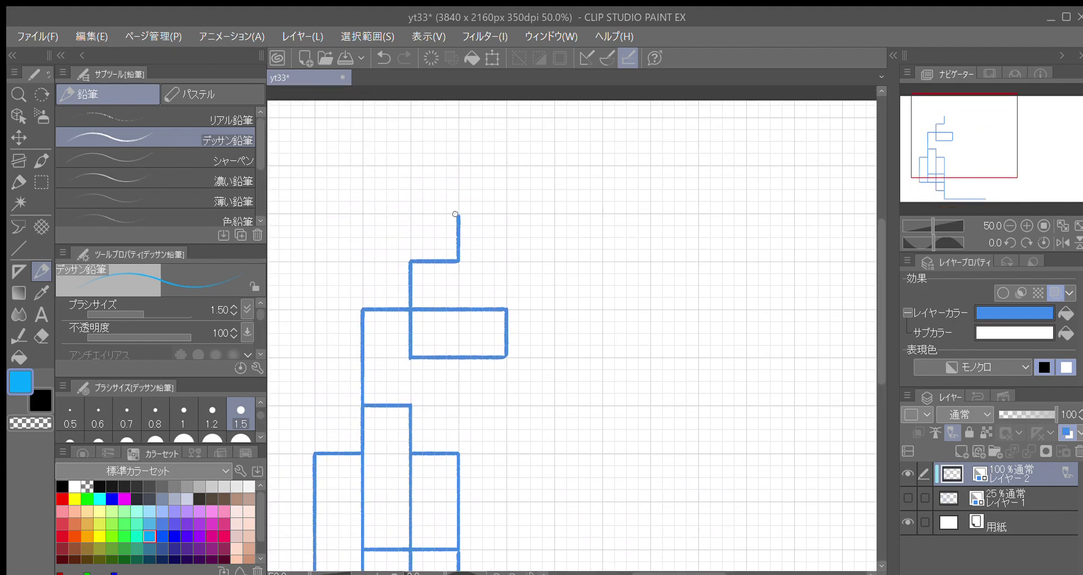
mouse_move(469, 213)
left_mouse_down()
mouse_move(506, 213)
mouse_move(507, 167)
left_mouse_up()
left_click_drag(592, 270, 526, 309)
left_click_drag(489, 224, 629, 222)
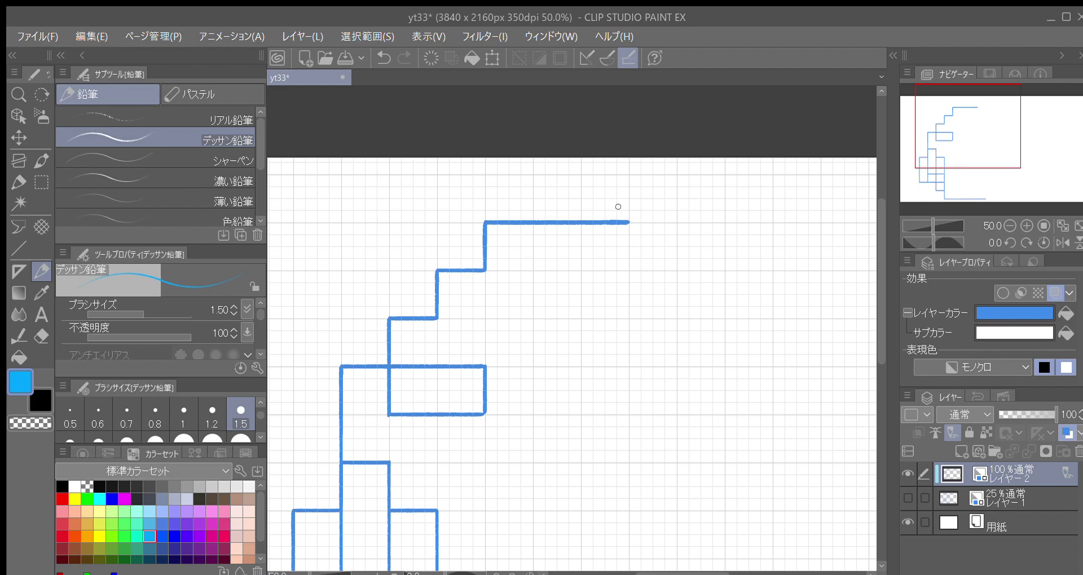
Draw a stepped inner line from the top edge back to the left staircase, and a one-square drop at the top edge's right end
left_click_drag(581, 225, 582, 268)
mouse_move(629, 226)
left_mouse_down()
mouse_move(630, 271)
mouse_move(542, 270)
left_mouse_up()
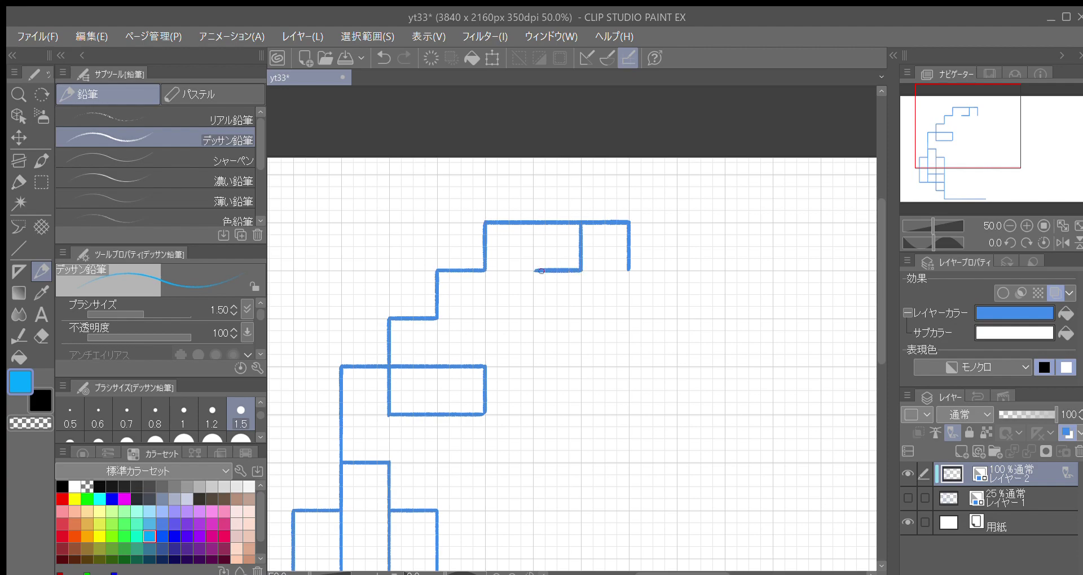
left_click_drag(535, 272, 533, 314)
key("ctrl+z")
left_click_drag(532, 272, 532, 318)
left_click_drag(488, 370, 500, 399)
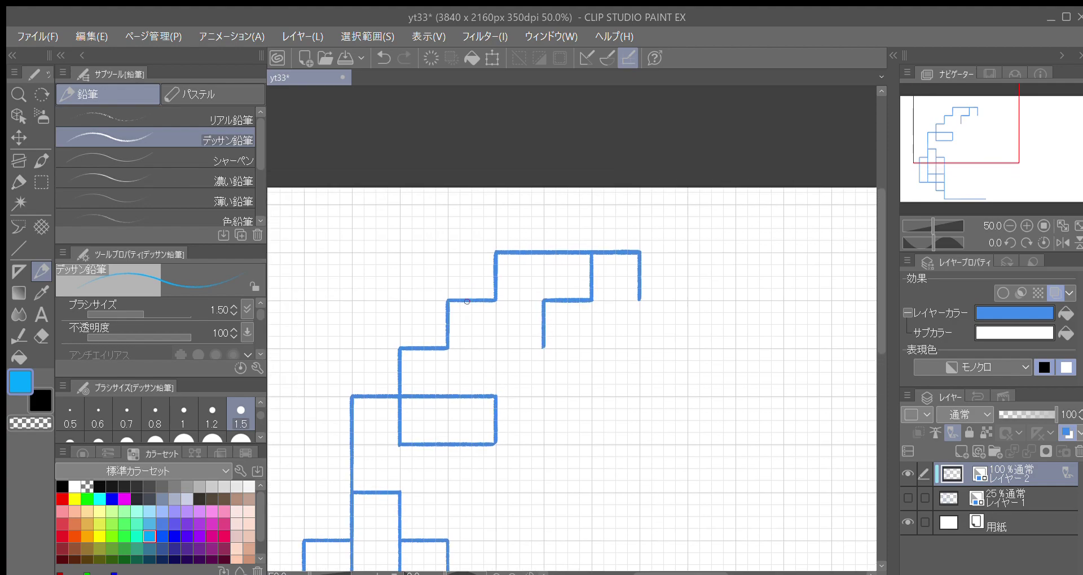
left_click_drag(449, 348, 543, 349)
left_click_drag(658, 419, 582, 434)
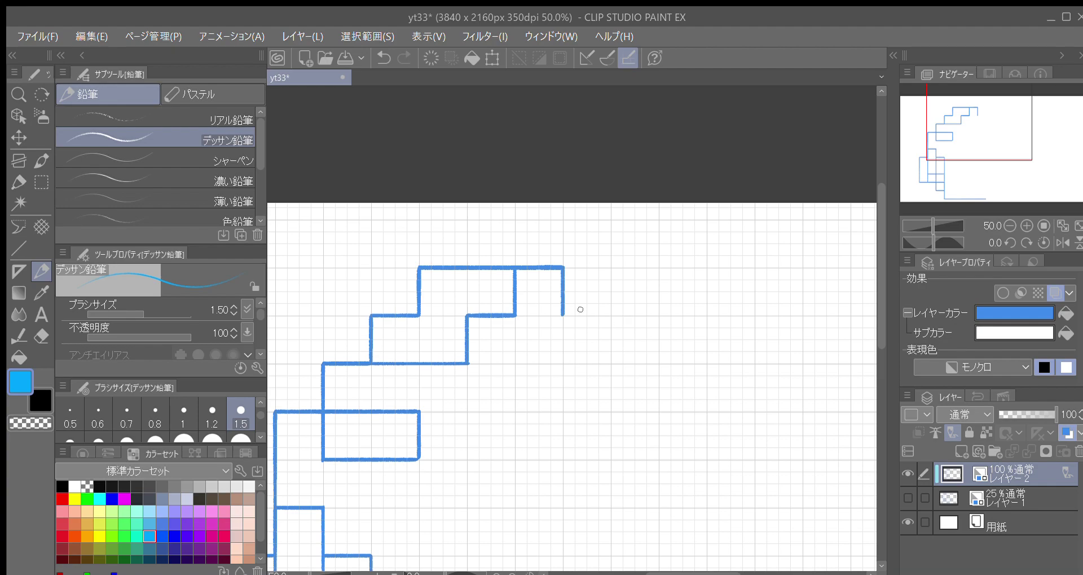
Continue the outline from the drop two squares right, one down, one right and one down
left_click_drag(564, 315, 656, 319)
left_click_drag(661, 316, 659, 366)
key("ctrl+z")
mouse_move(660, 315)
left_mouse_down()
mouse_move(660, 365)
mouse_move(629, 329)
mouse_move(665, 314)
mouse_move(665, 363)
mouse_move(683, 332)
left_mouse_up()
left_click_drag(703, 375, 639, 396)
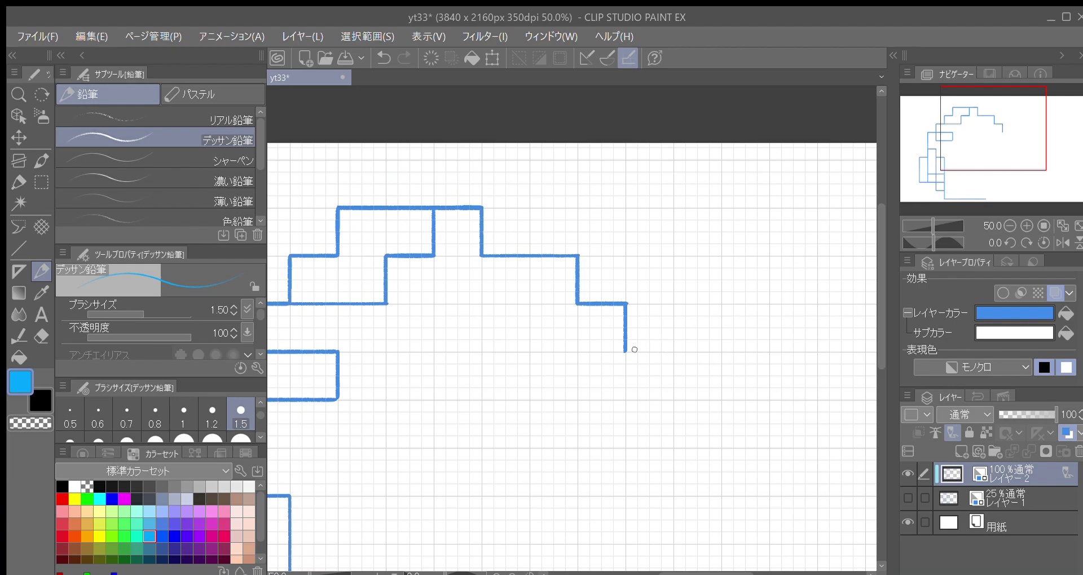
Extend the upper-right staircase one square right, one down and one more right
left_click_drag(625, 351, 670, 352)
left_click_drag(672, 353, 673, 402)
left_click_drag(674, 401, 717, 401)
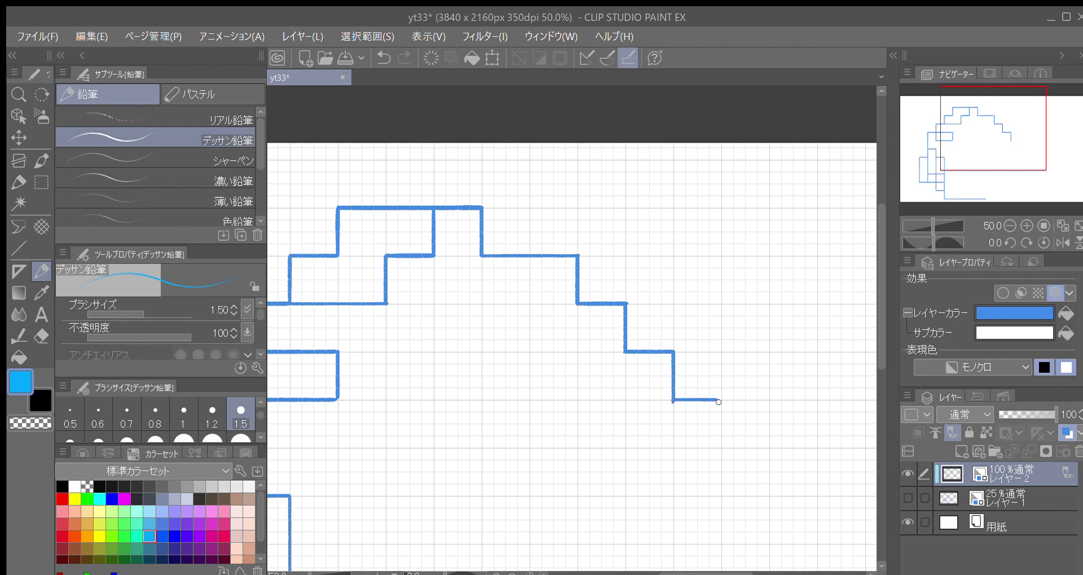
Draw a rectangle two squares wide and three high at the lower end of the upper-right staircase
scroll(734, 395, "down", 3)
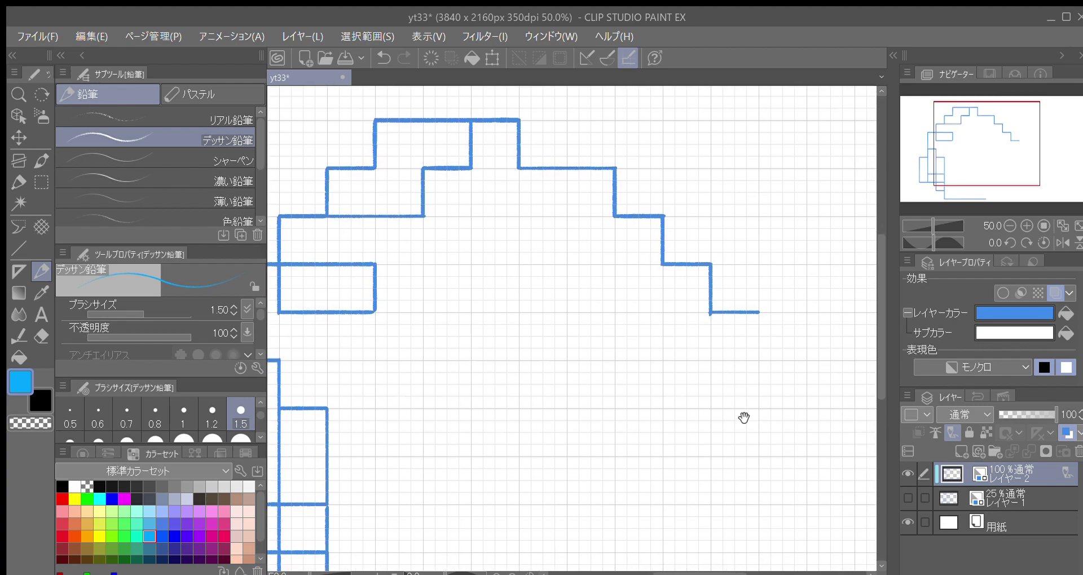
left_click_drag(719, 307, 722, 403)
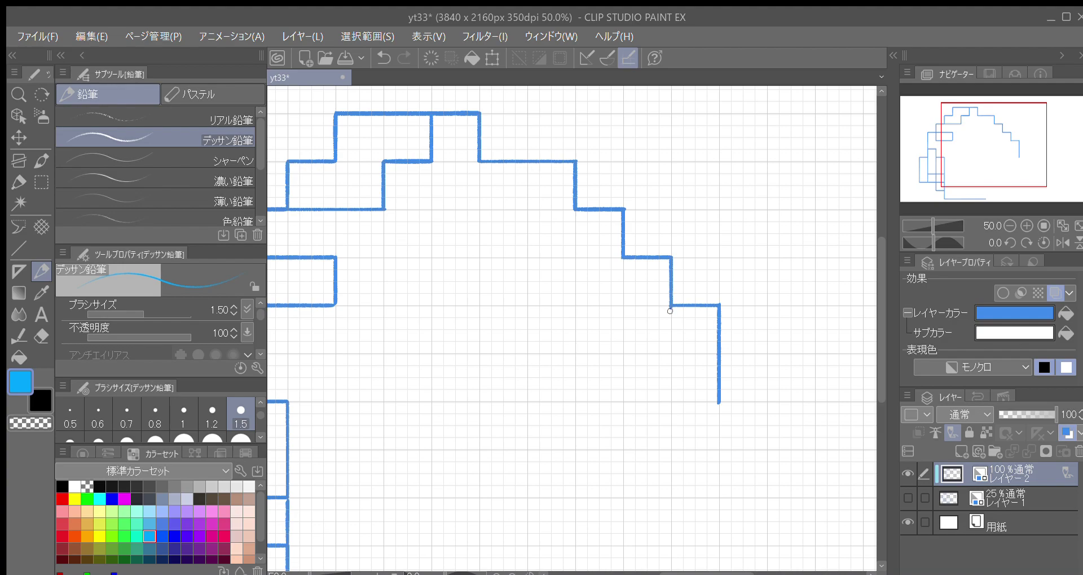
left_click_drag(719, 400, 722, 449)
mouse_move(663, 306)
left_mouse_down()
mouse_move(624, 307)
mouse_move(626, 450)
mouse_move(716, 451)
mouse_move(764, 431)
left_mouse_up()
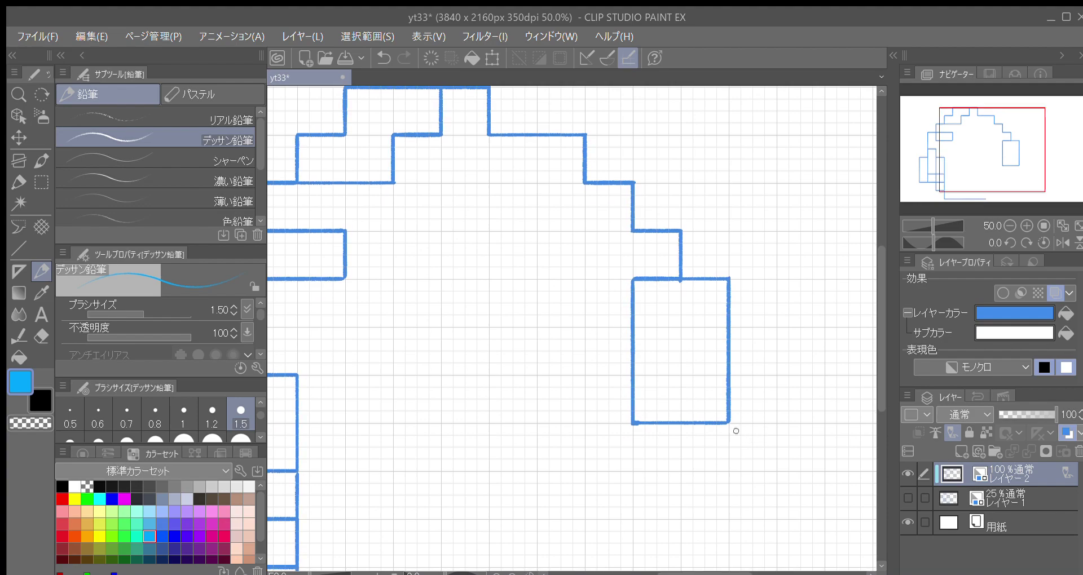
Draw a staircase of one-square steps from the middle of the right rectangle's base down to the bottom edge's right end
mouse_move(680, 424)
left_mouse_down()
mouse_move(682, 474)
mouse_move(641, 422)
mouse_move(655, 410)
mouse_move(655, 423)
mouse_move(649, 409)
mouse_move(655, 424)
mouse_move(607, 424)
mouse_move(625, 419)
mouse_move(607, 425)
mouse_move(608, 462)
mouse_move(609, 472)
mouse_move(674, 388)
mouse_move(596, 392)
mouse_move(598, 435)
left_mouse_up()
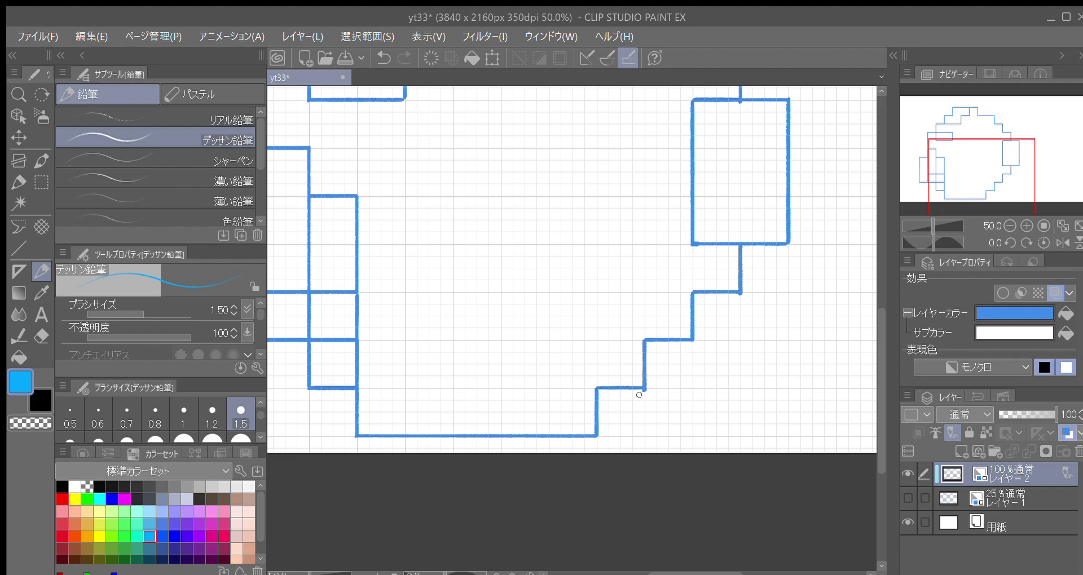
mouse_move(644, 373)
left_mouse_down()
mouse_move(694, 401)
mouse_move(641, 418)
mouse_move(647, 432)
left_mouse_up()
Draw an inner line from the inner-left column's upper-right corner: one square right, one up, four right, one down and one right
scroll(646, 383, "up", 2)
scroll(643, 385, "right", 1)
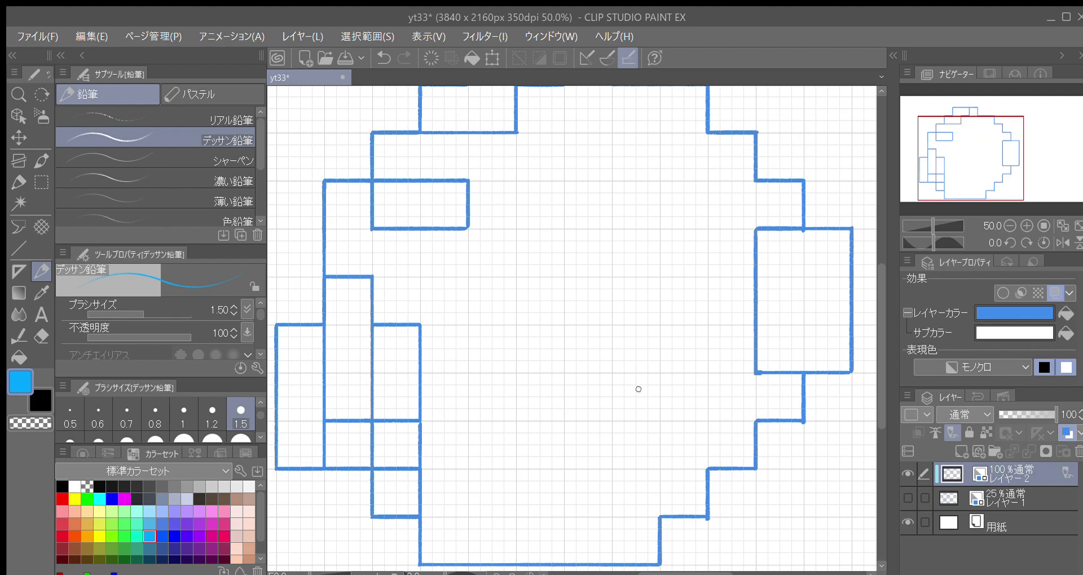
mouse_move(420, 324)
left_mouse_down()
mouse_move(467, 325)
mouse_move(467, 278)
left_mouse_up()
left_click_drag(480, 277, 613, 277)
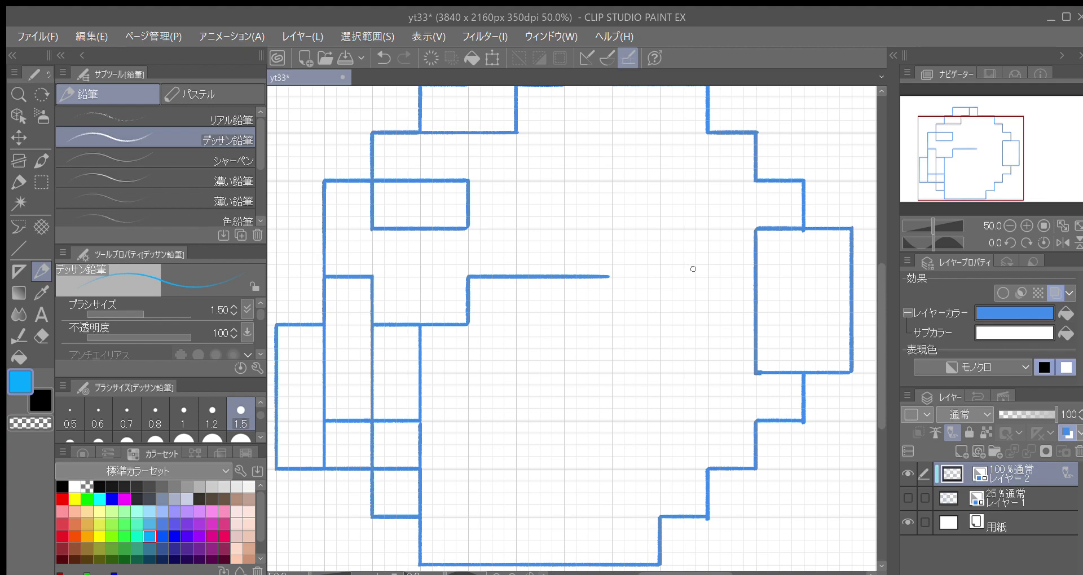
key("ctrl+z")
mouse_move(478, 277)
left_mouse_down()
mouse_move(660, 275)
mouse_move(659, 325)
mouse_move(708, 324)
left_mouse_up()
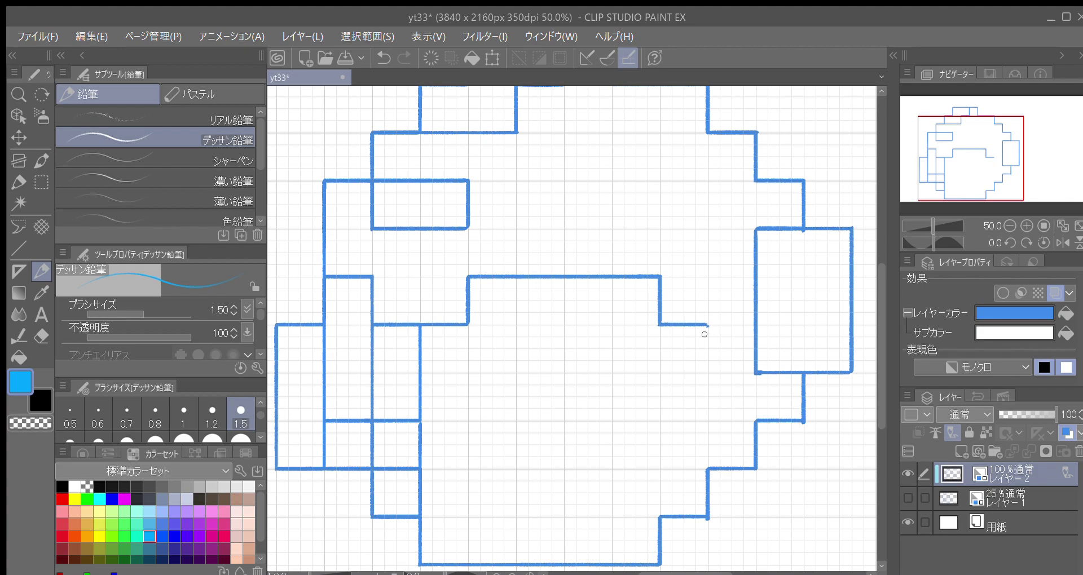
Extend the inner line three squares down at its right end, and draw a one-square-high rectangle along the inside left of the figure's base
mouse_move(708, 325)
left_mouse_down()
mouse_move(709, 466)
mouse_move(718, 440)
mouse_move(707, 470)
mouse_move(659, 474)
mouse_move(669, 459)
mouse_move(659, 470)
mouse_move(660, 516)
mouse_move(722, 476)
left_mouse_up()
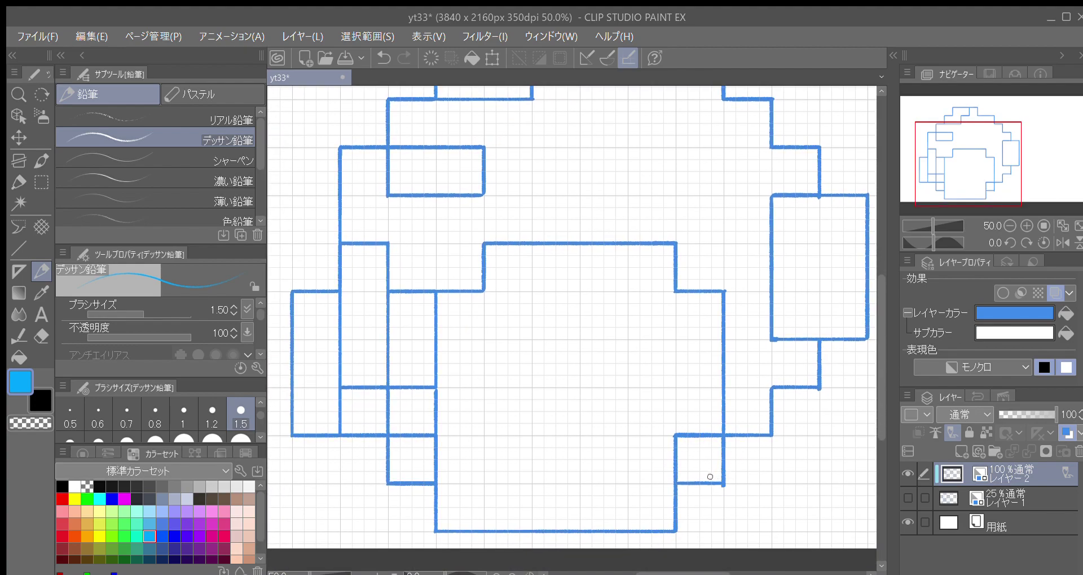
left_click_drag(628, 439, 627, 482)
left_click_drag(436, 484, 629, 488)
left_click_drag(436, 434, 625, 437)
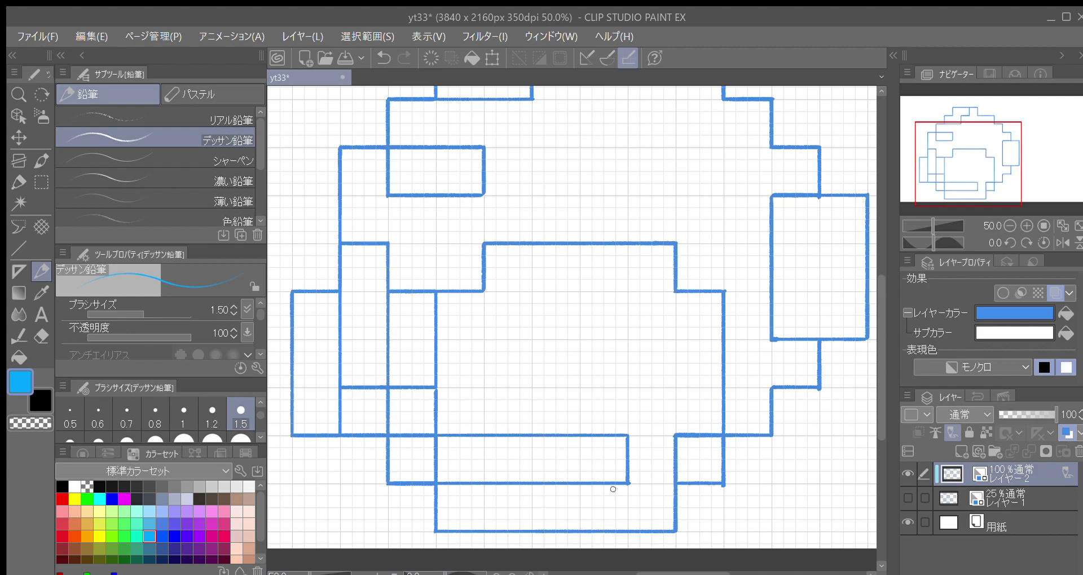
scroll(551, 421, "up", 1)
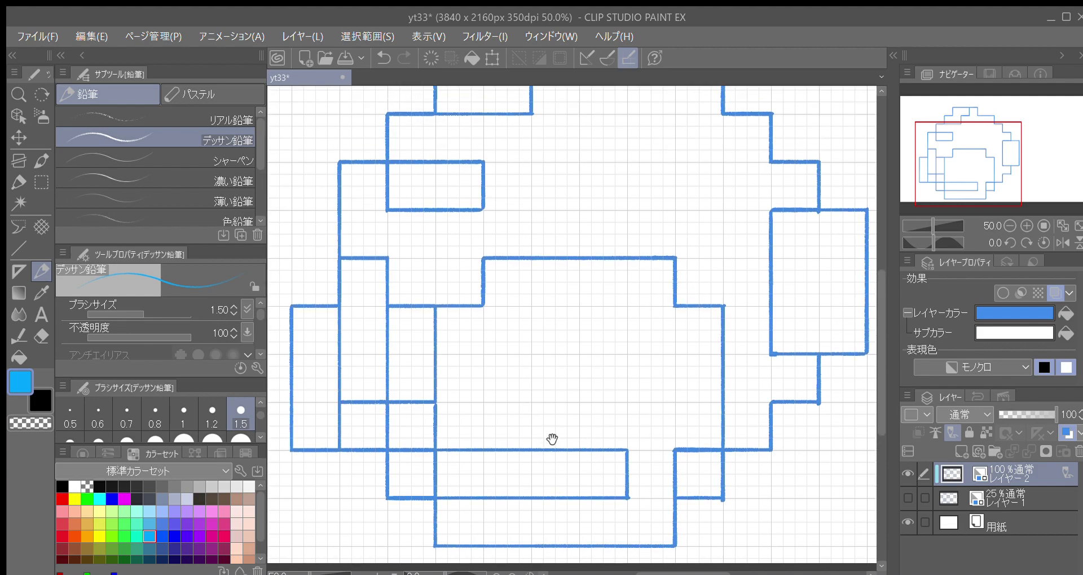
left_click_drag(619, 461, 621, 466)
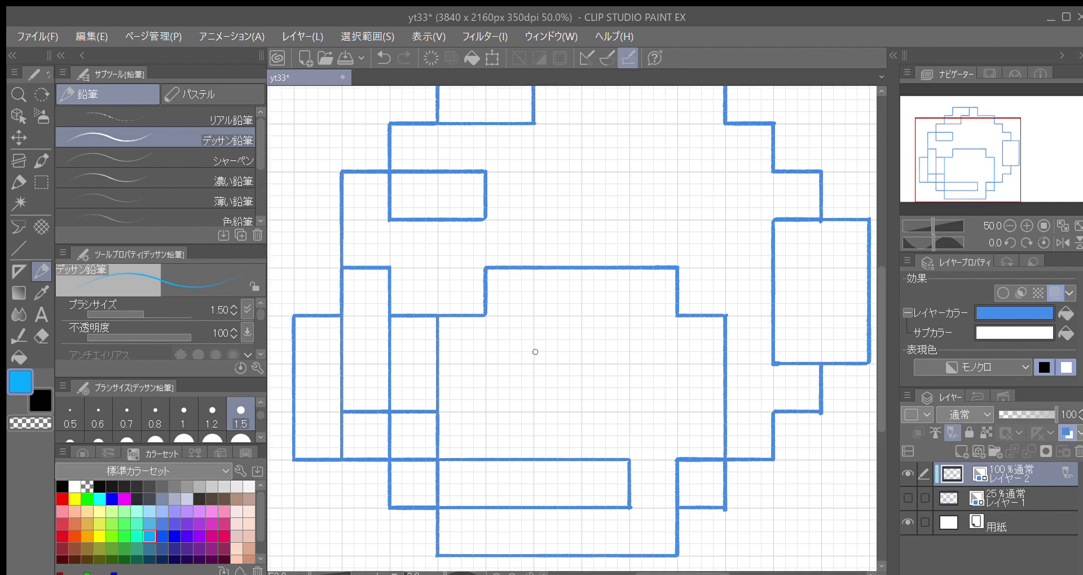
Draw a two-by-two-square box inside the inner outline, below the left end of its raised top edge
scroll(565, 390, "right", 1)
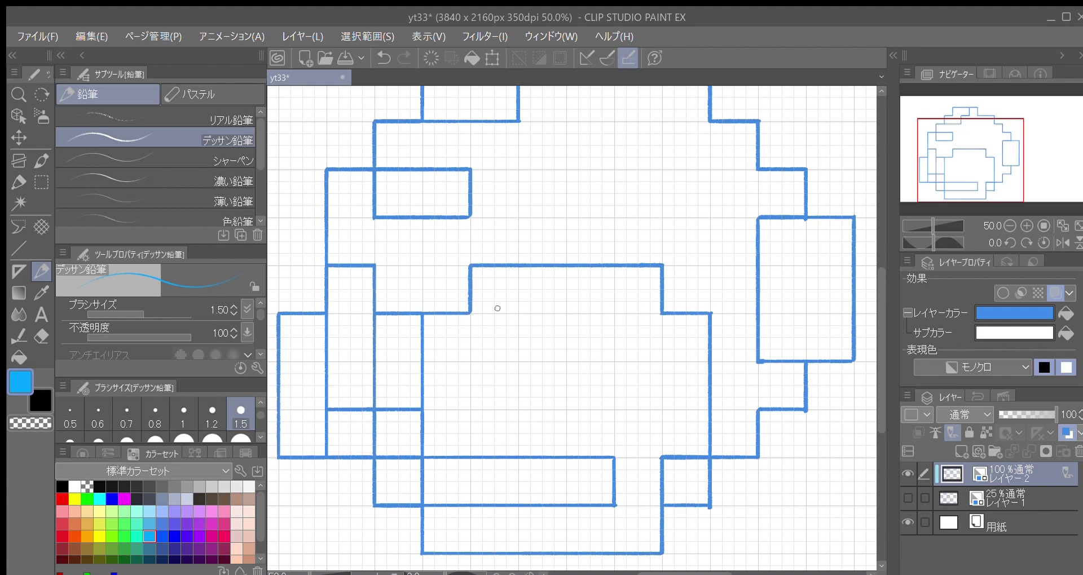
left_click_drag(469, 318, 473, 406)
mouse_move(473, 314)
left_mouse_down()
mouse_move(571, 315)
mouse_move(566, 409)
left_mouse_up()
left_click_drag(470, 409, 566, 407)
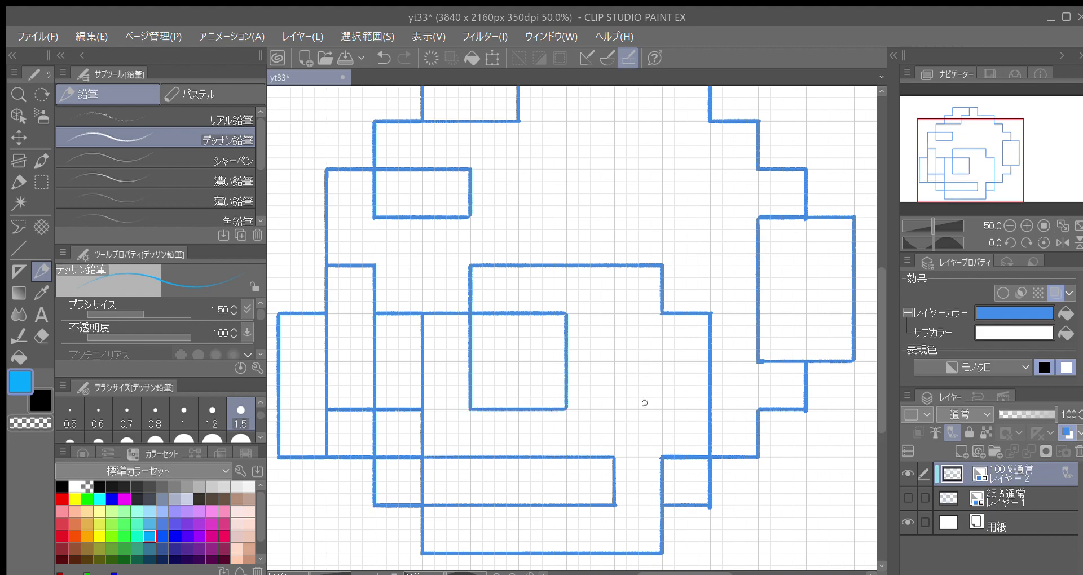
Extend the inner box's left side one square down, and draw a stepped border from the inner outline's raised top edge to the lower rectangle
left_click_drag(666, 382, 660, 383)
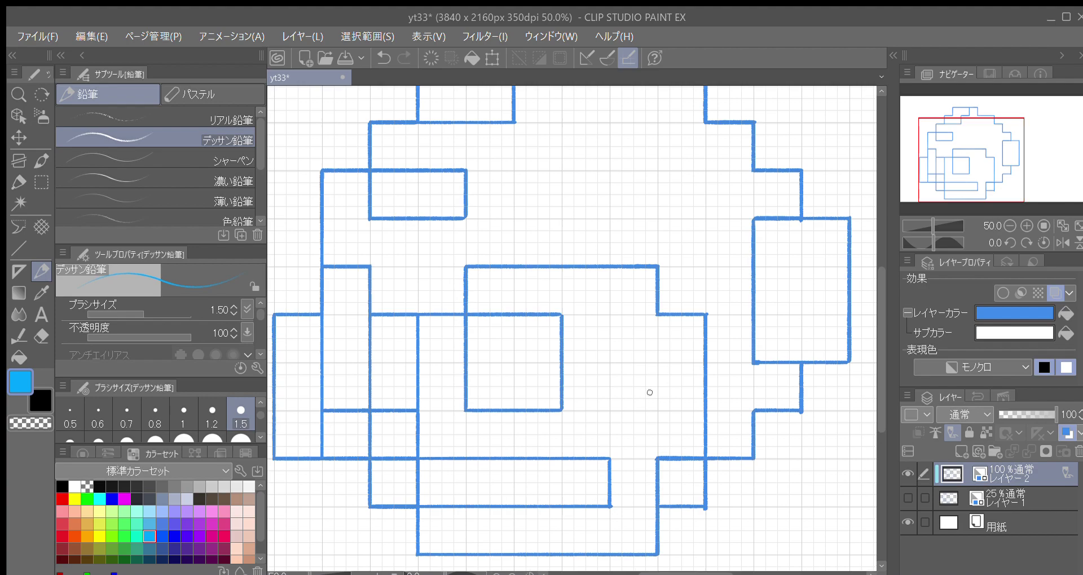
mouse_move(611, 268)
left_mouse_down()
mouse_move(609, 315)
mouse_move(660, 318)
mouse_move(660, 389)
mouse_move(660, 407)
mouse_move(656, 374)
mouse_move(657, 411)
mouse_move(608, 413)
mouse_move(624, 416)
mouse_move(609, 413)
mouse_move(610, 453)
left_mouse_up()
left_click_drag(464, 407, 466, 458)
left_click_drag(678, 473, 659, 437)
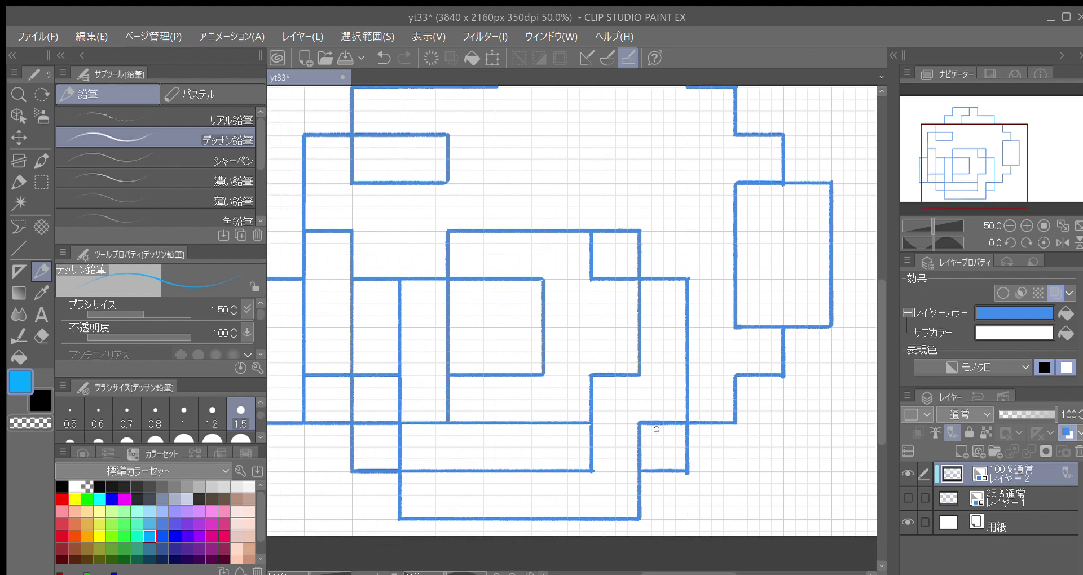
Lower the opacity of the sketch layer レイヤー 2 to 40%
mouse_move(747, 442)
left_mouse_down()
mouse_move(689, 476)
mouse_move(685, 500)
mouse_move(718, 500)
mouse_move(672, 479)
mouse_move(716, 486)
mouse_move(812, 374)
left_mouse_up()
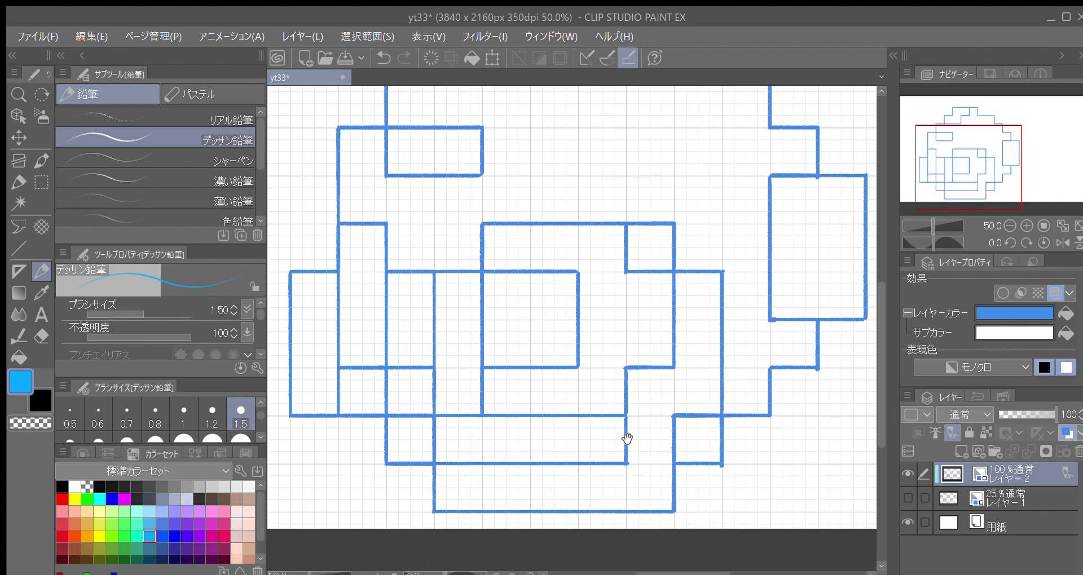
left_click_drag(630, 442, 624, 489)
left_click(1003, 224)
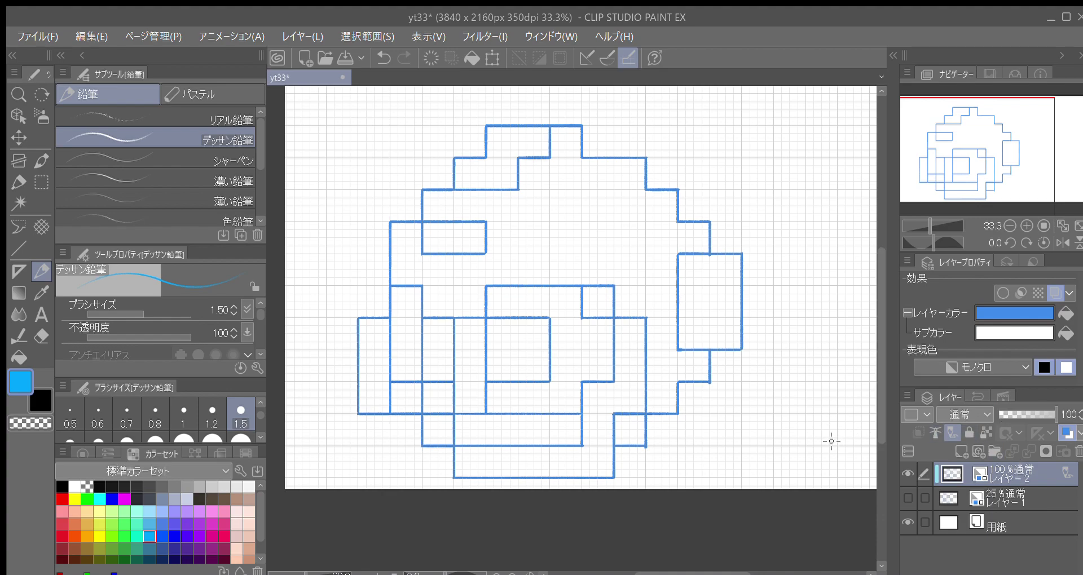
mouse_move(640, 375)
left_mouse_down()
mouse_move(648, 404)
mouse_move(676, 407)
left_mouse_up()
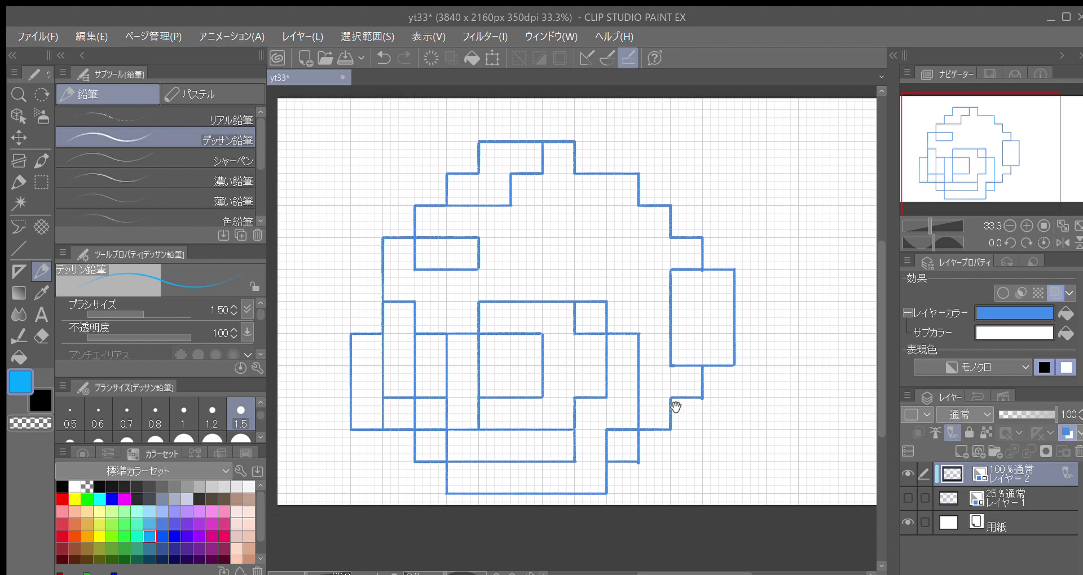
left_click(1016, 496)
left_click(1015, 483)
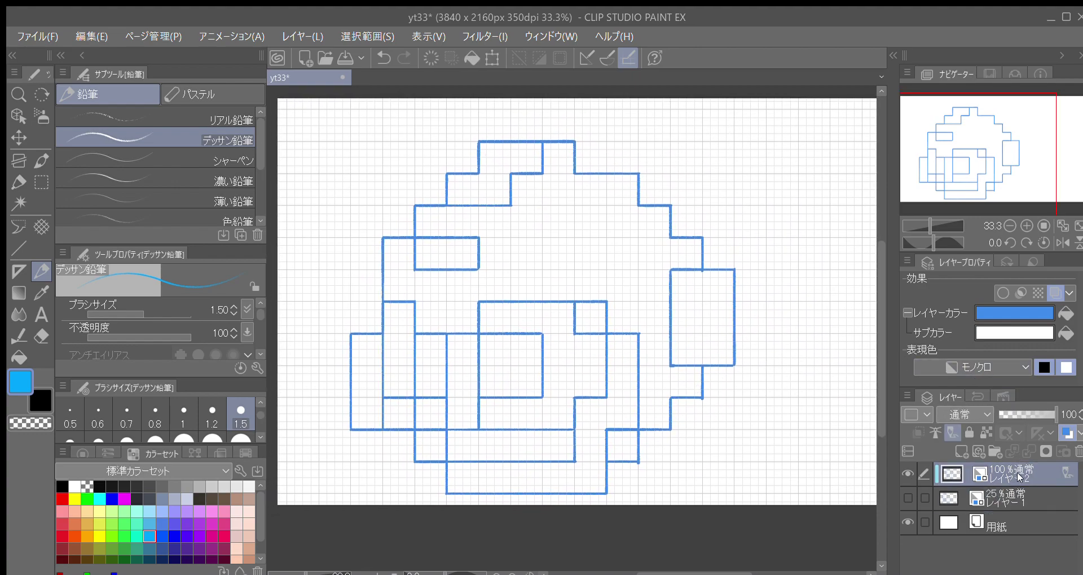
left_click_drag(1012, 412, 1021, 415)
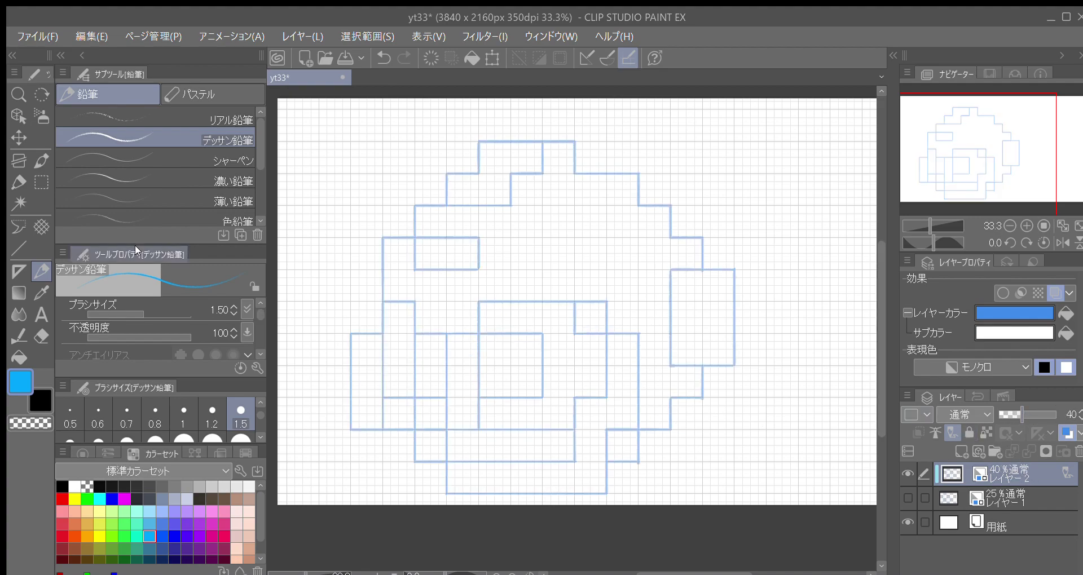
Switch to the rectangular selection tool and add a new raster layer above レイヤー 2
key("m")
left_click_drag(658, 399, 674, 370)
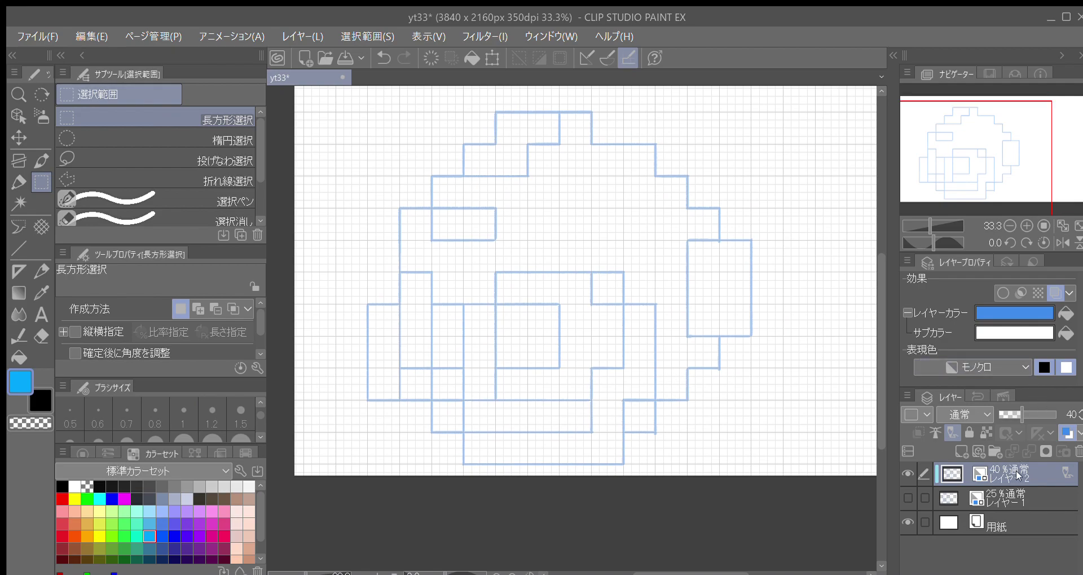
left_click(1025, 225)
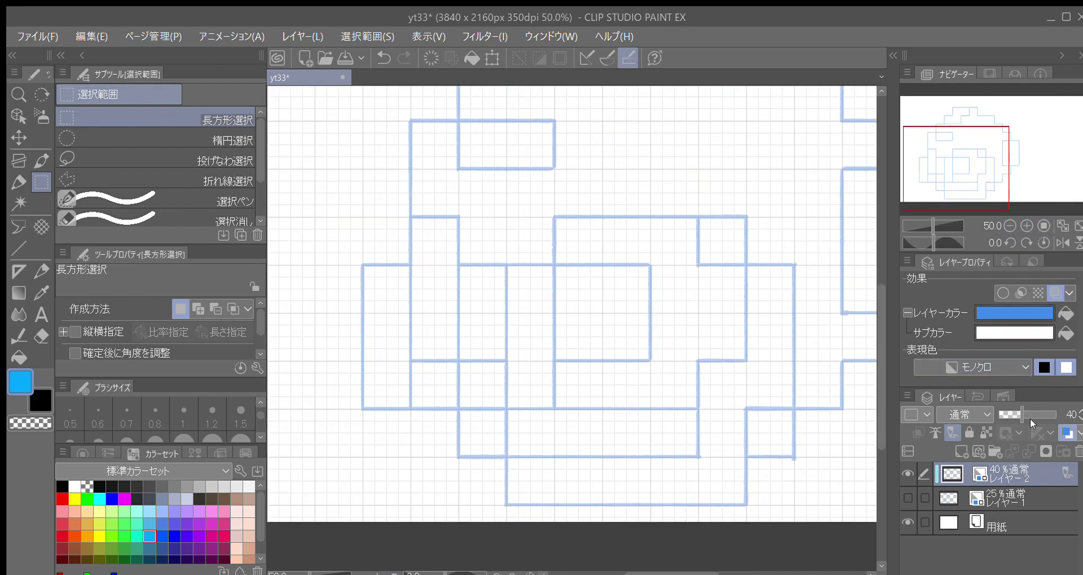
left_click(962, 451)
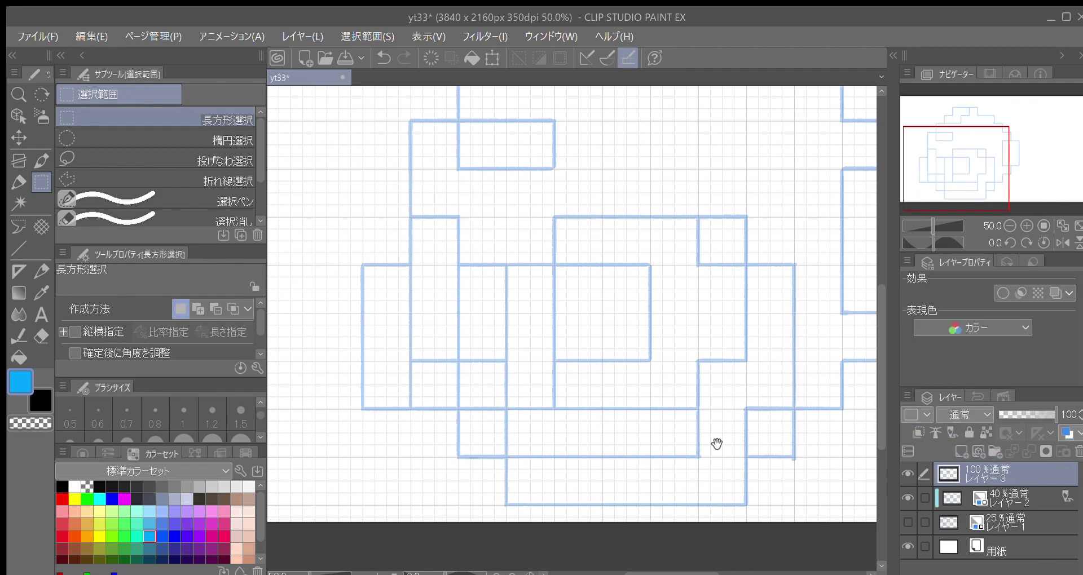
Fill the figure's leftmost outer rectangle, one square wide and three high, with bright blue, and clear the selection
left_click_drag(698, 414, 759, 419)
left_click(1025, 224)
left_click_drag(644, 401, 672, 396)
left_click(1025, 225)
left_click_drag(610, 415, 671, 406)
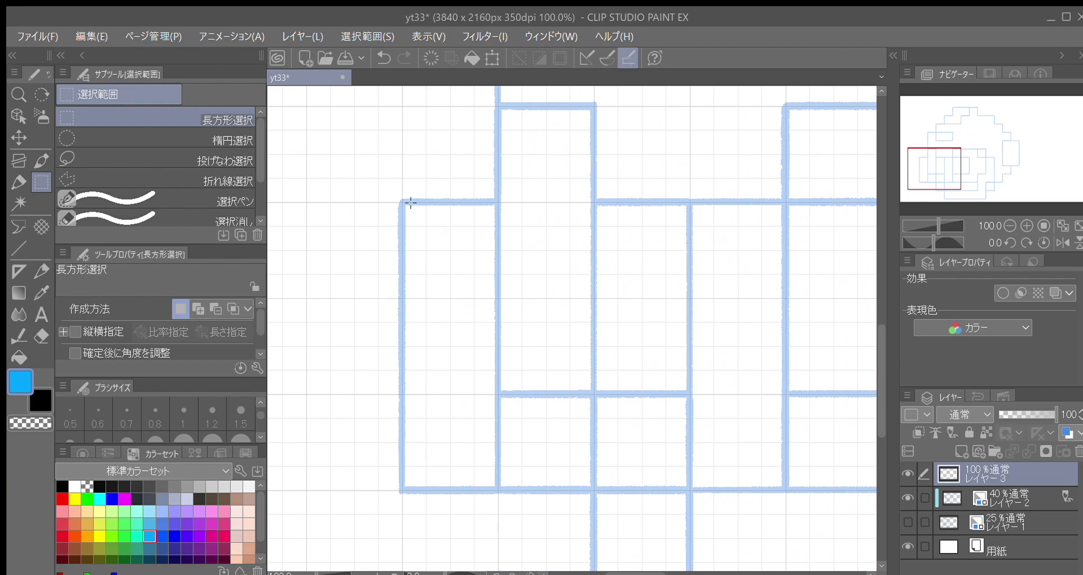
left_click_drag(466, 295, 458, 300)
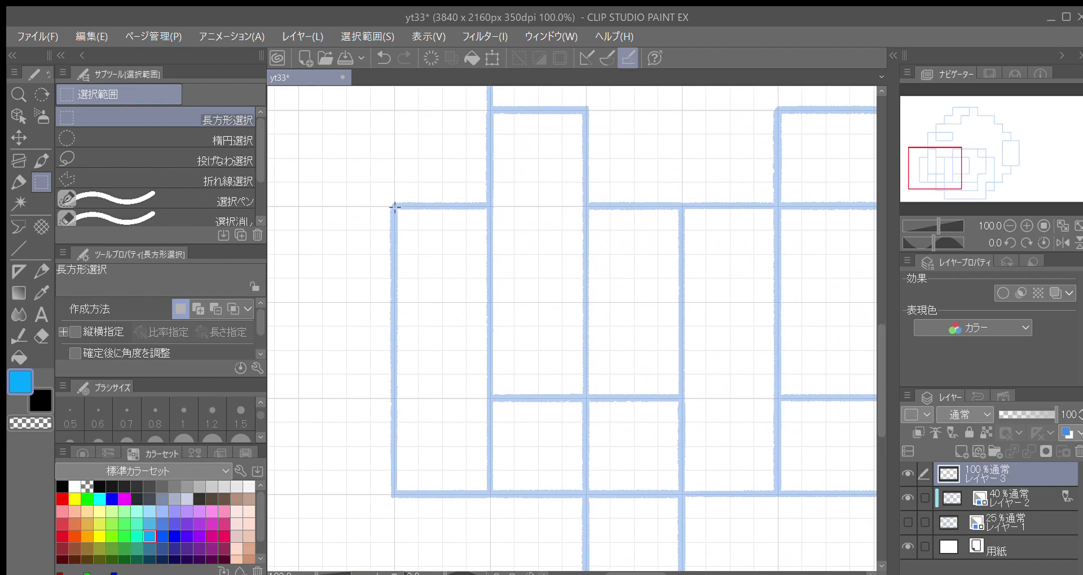
left_click_drag(404, 245, 494, 489)
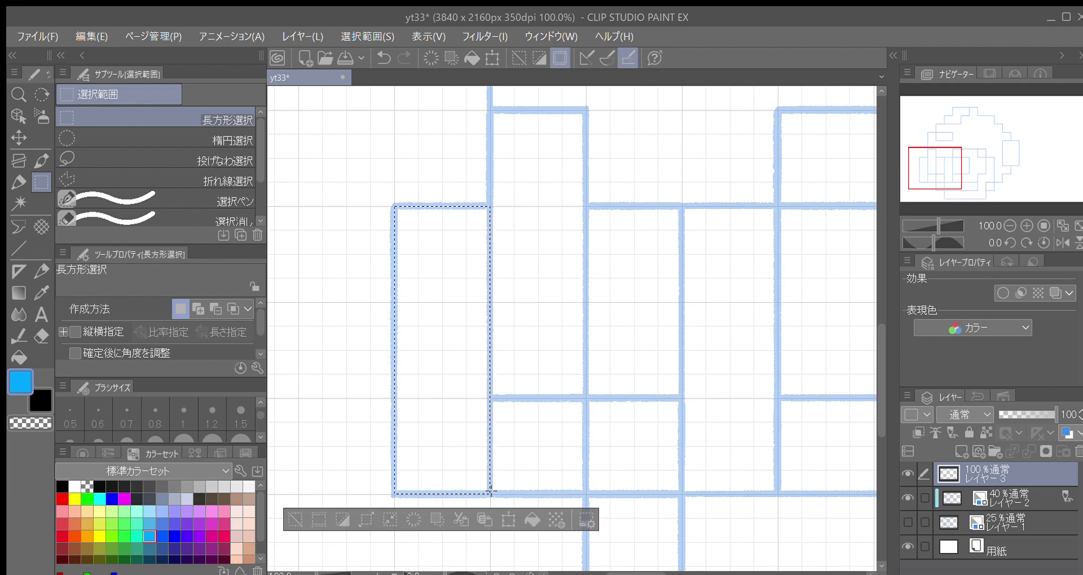
left_click_drag(651, 402, 657, 376)
left_click(162, 537)
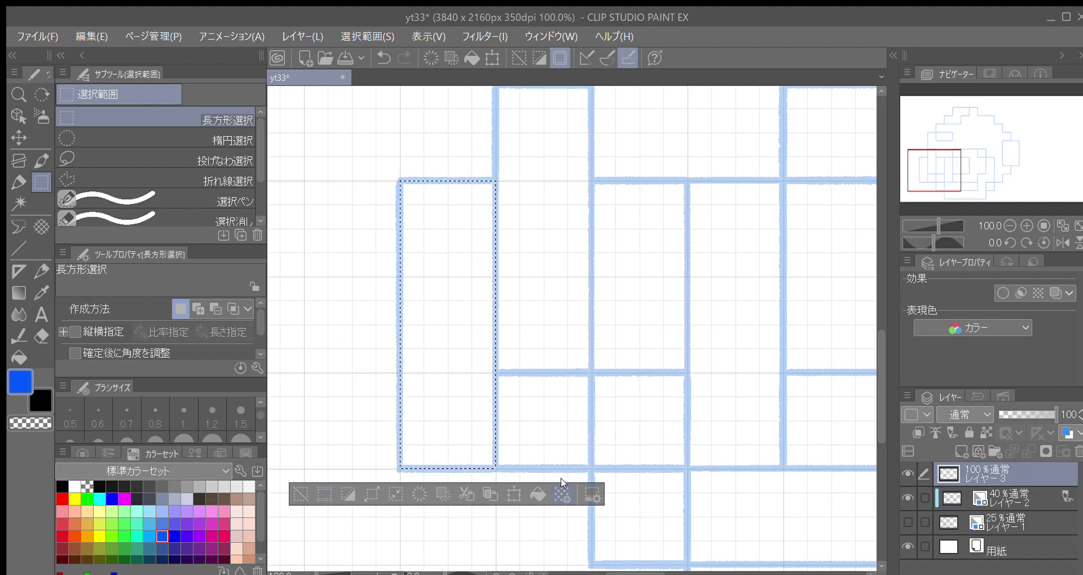
left_click(538, 494)
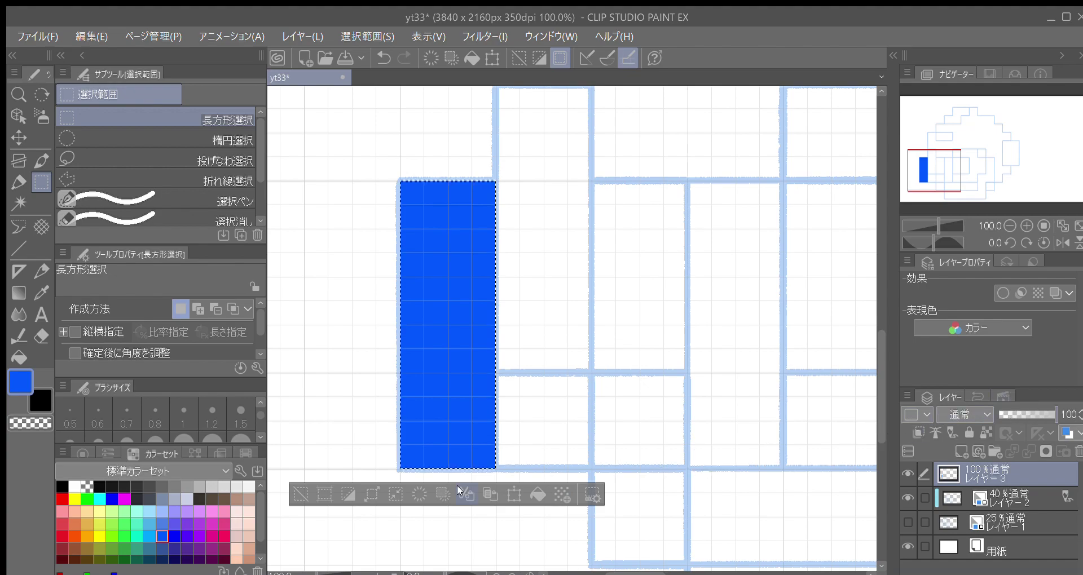
left_click(376, 478)
Fill a blue block one square wide and two high left of the small upper-left rectangle, and clear the selection
left_click_drag(681, 405, 641, 404)
left_click(1009, 226)
left_click_drag(706, 391, 637, 461)
left_click_drag(680, 399, 699, 453)
left_click_drag(694, 409, 693, 431)
scroll(701, 435, "left", 1)
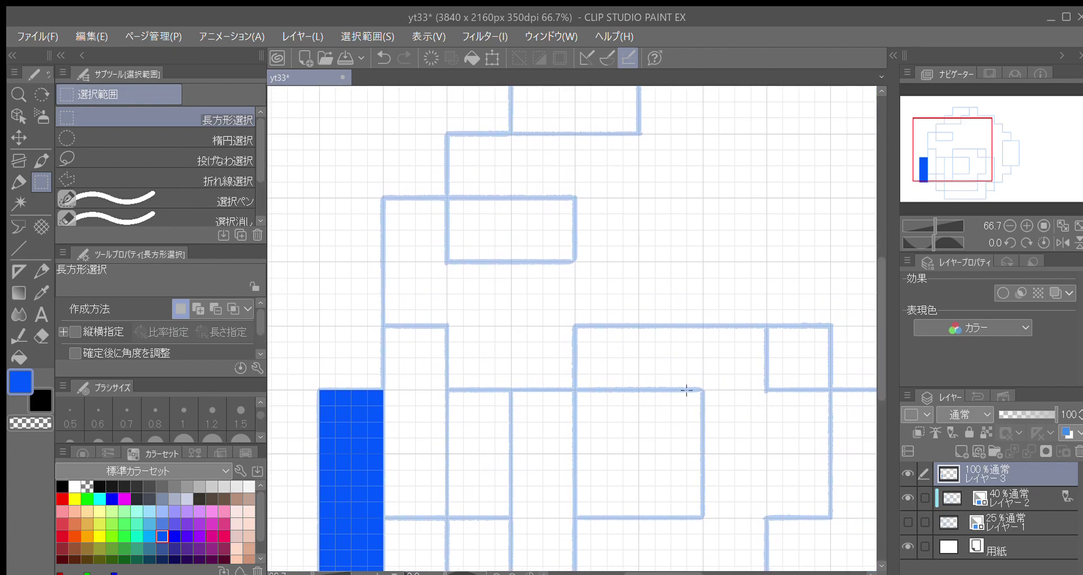
scroll(672, 400, "left", 3)
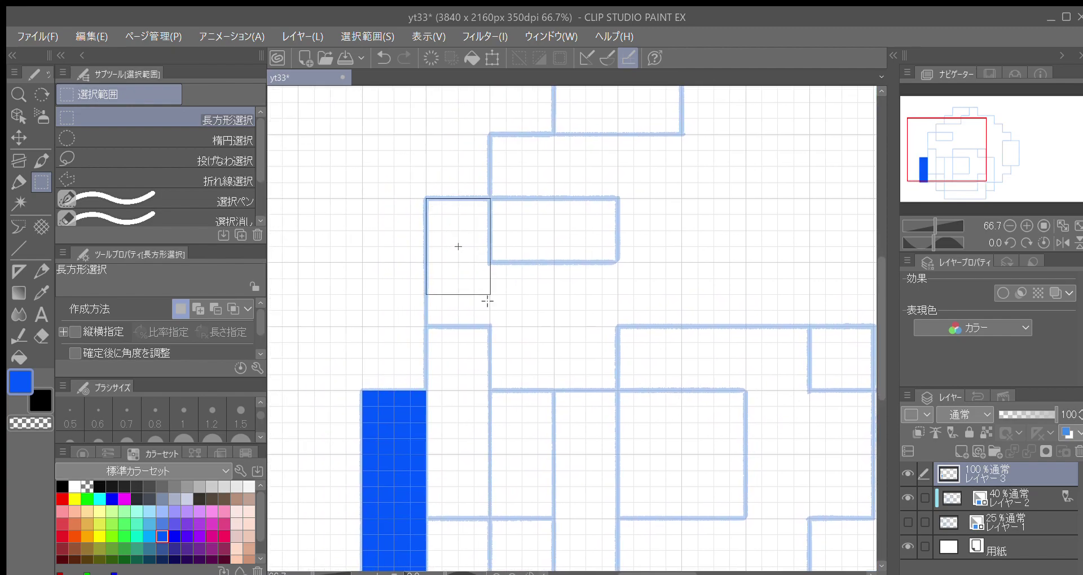
left_click_drag(494, 321, 495, 320)
left_click(548, 350)
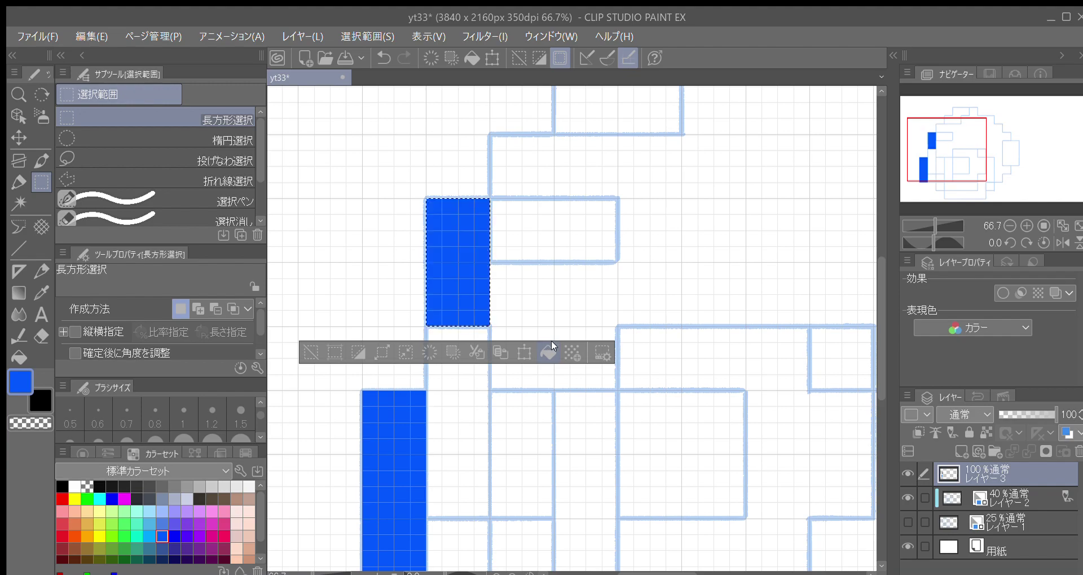
left_click(338, 354)
Fill a two-by-two-square block directly below the small upper-left rectangle with blue, and clear the selection
left_click_drag(703, 388, 643, 369)
left_click_drag(407, 325, 514, 389)
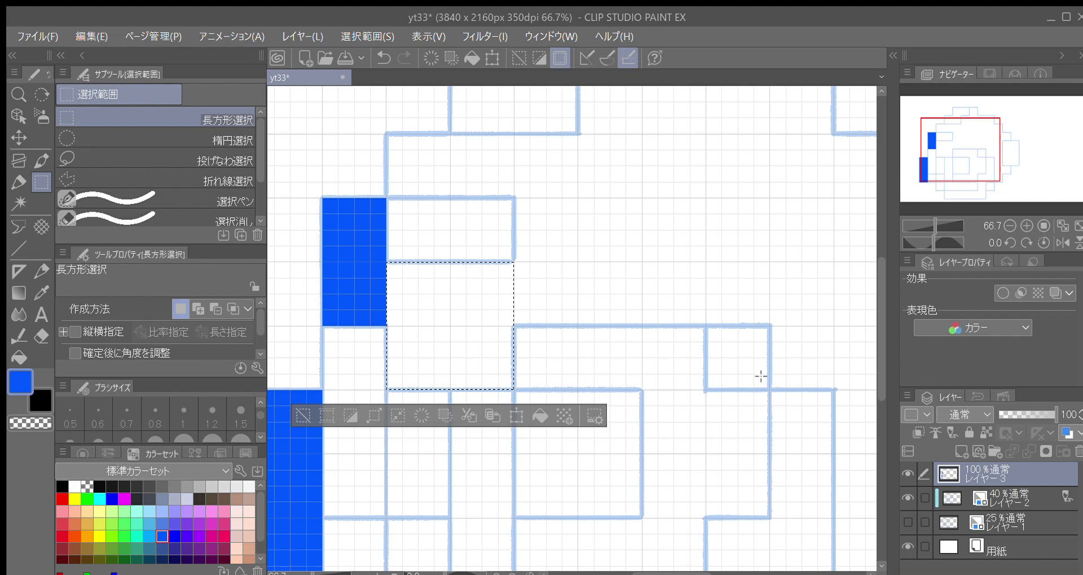
scroll(715, 377, "down", 1)
scroll(716, 377, "left", 1)
left_click(565, 389)
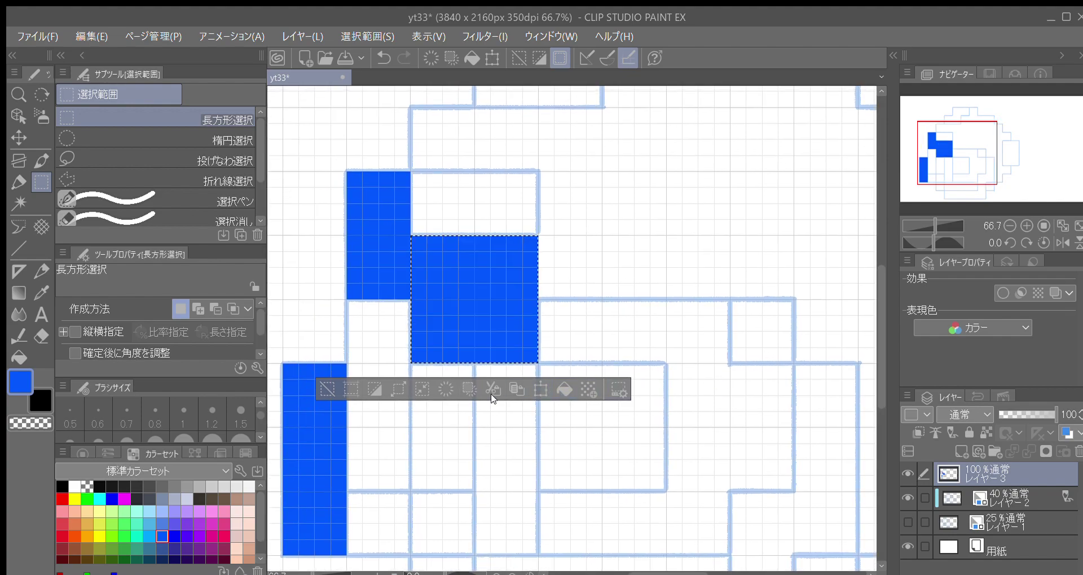
left_click(327, 389)
Fill a block two squares wide and one high directly above the small upper-left rectangle with blue, and clear the selection
scroll(660, 382, "up", 3)
scroll(619, 407, "up", 2)
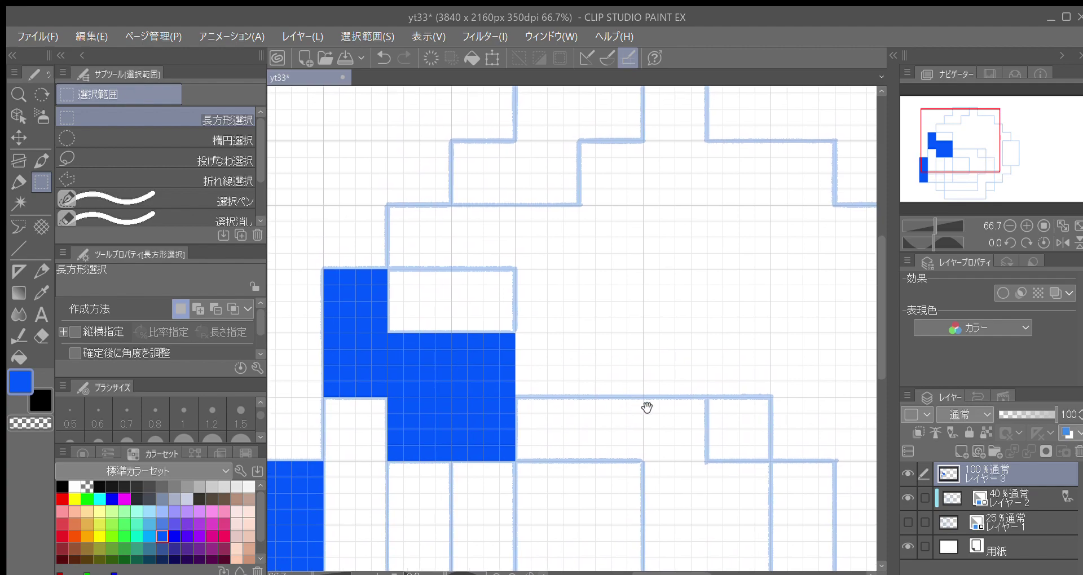
scroll(682, 418, "up", 2)
scroll(592, 378, "up", 1)
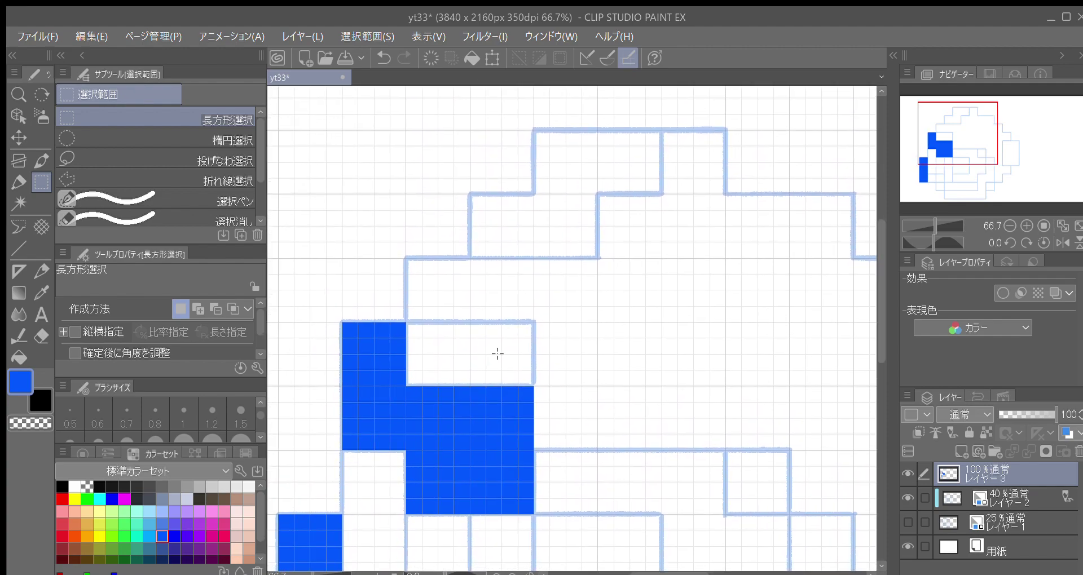
left_click_drag(407, 258, 534, 322)
left_click(561, 348)
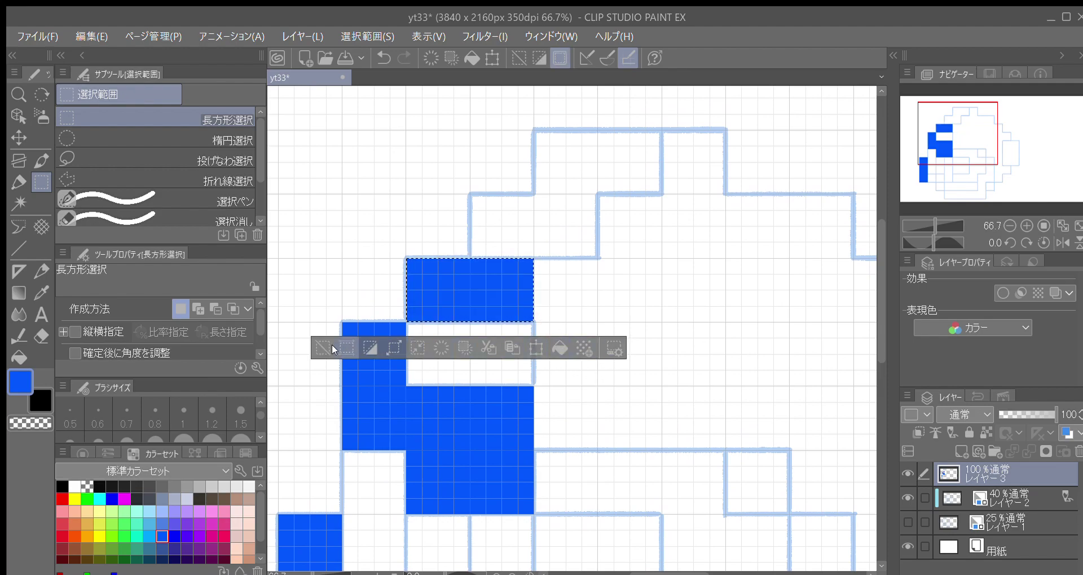
left_click(324, 348)
Fill the large central area above the inner outline, six squares wide and three high, with blue, and clear the selection
left_click_drag(663, 403, 601, 389)
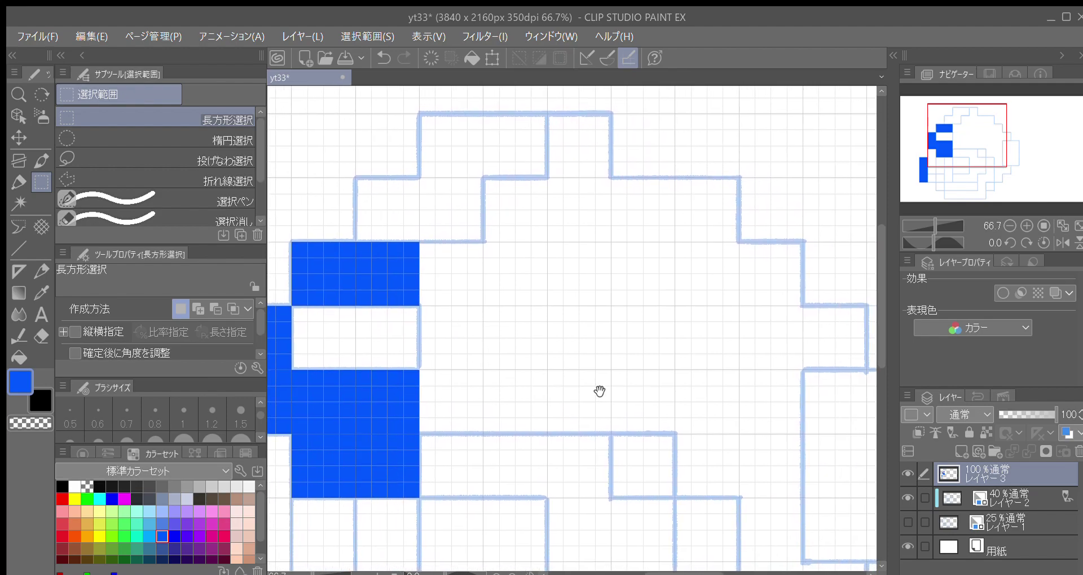
left_click_drag(415, 235, 798, 429)
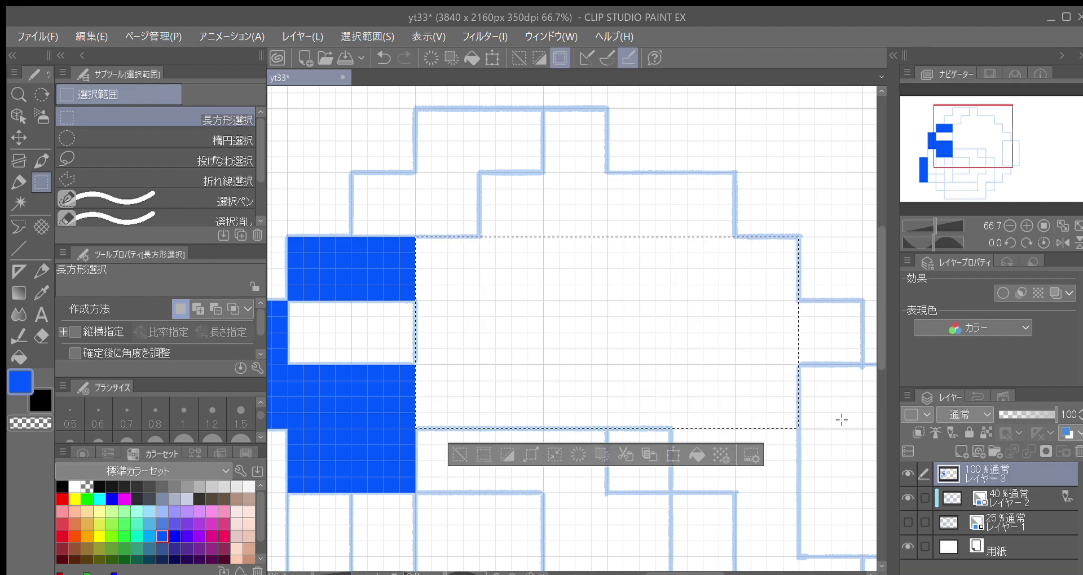
left_click(697, 454)
left_click(455, 453)
Fill the four-square-wide row above the large blue area, overlapping it slightly, and clear the selection
left_click_drag(676, 390, 626, 523)
left_click_drag(430, 308, 685, 387)
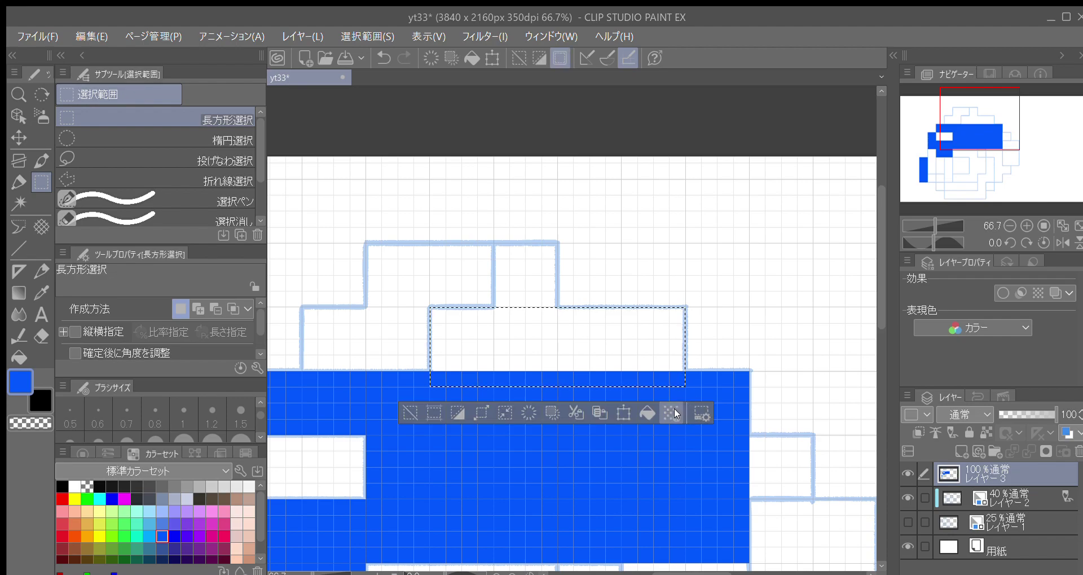
left_click(647, 413)
left_click(408, 412)
Fill the single square at the right end of the figure's topmost block with blue, and clear the selection
left_click_drag(541, 372, 547, 425)
left_click_drag(499, 295, 563, 360)
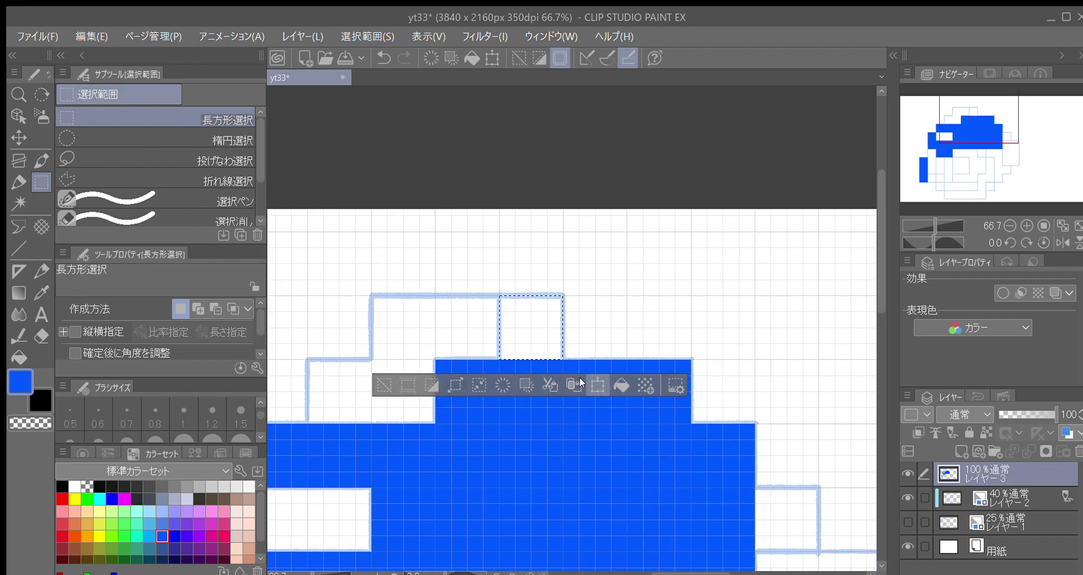
left_click(617, 386)
left_click(387, 385)
left_click_drag(698, 472, 822, 268)
scroll(654, 434, "up", 3)
scroll(654, 434, "right", 4)
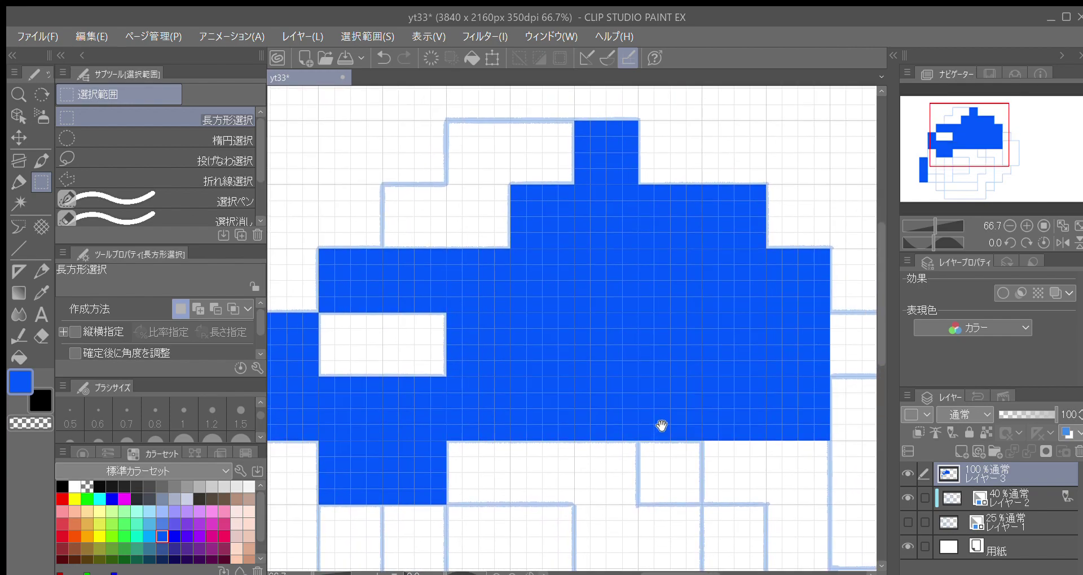
left_click_drag(701, 415, 661, 427)
left_click_drag(645, 434, 676, 411)
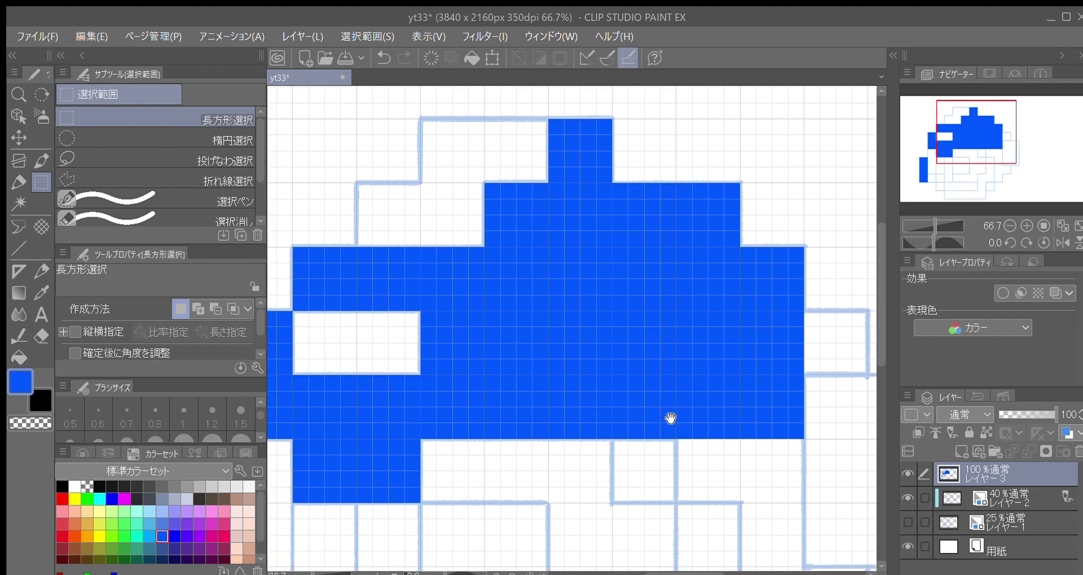
Fill the single outlined square protruding from the right side of the large blue area with blue, and clear the selection
scroll(660, 425, "down", 1)
scroll(660, 425, "left", 1)
scroll(675, 367, "down", 3)
scroll(675, 367, "left", 3)
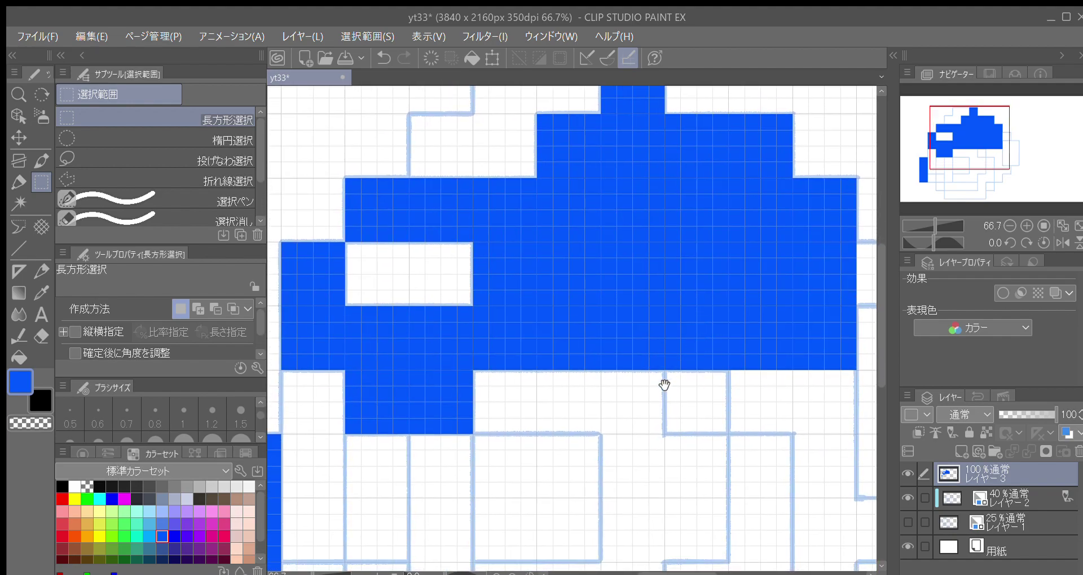
mouse_move(688, 393)
left_mouse_down()
mouse_move(624, 413)
mouse_move(604, 433)
left_mouse_up()
mouse_move(653, 392)
left_mouse_down()
mouse_move(631, 414)
mouse_move(675, 384)
left_mouse_up()
scroll(676, 385, "up", 1)
scroll(676, 385, "right", 2)
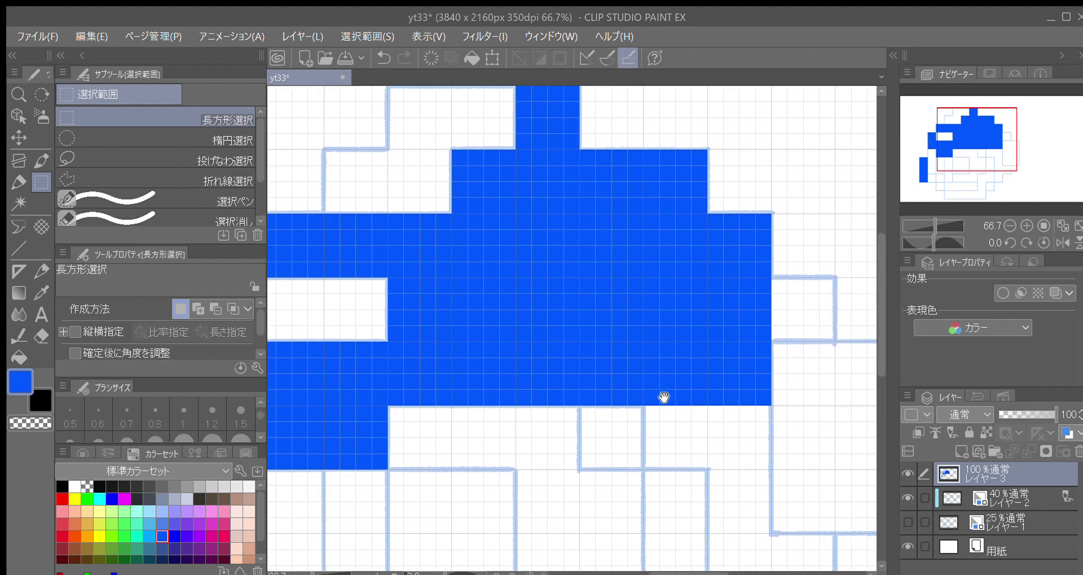
scroll(716, 426, "down", 1)
scroll(744, 395, "right", 3)
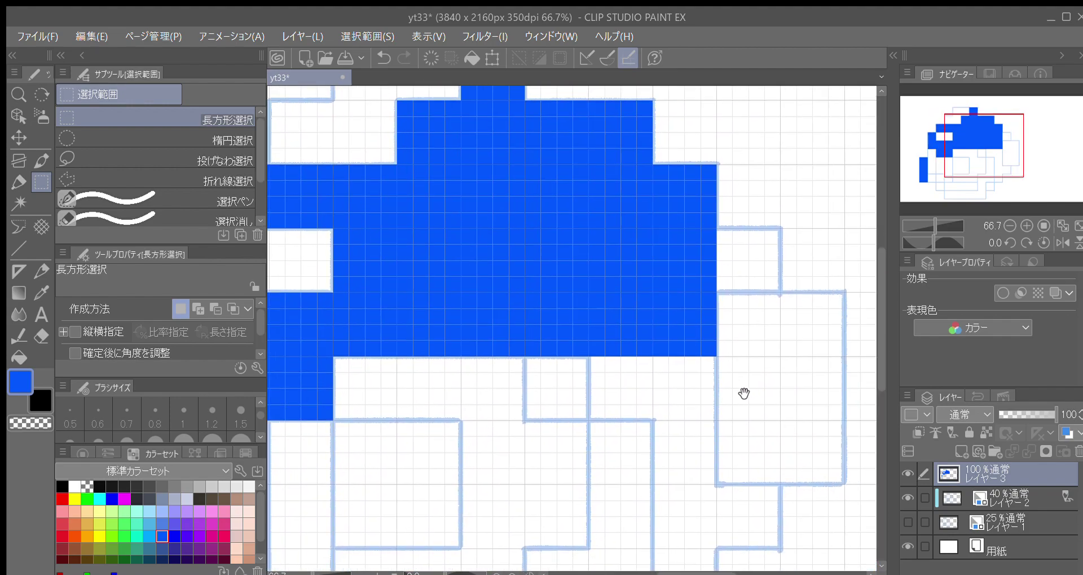
scroll(694, 409, "up", 2)
scroll(694, 409, "right", 2)
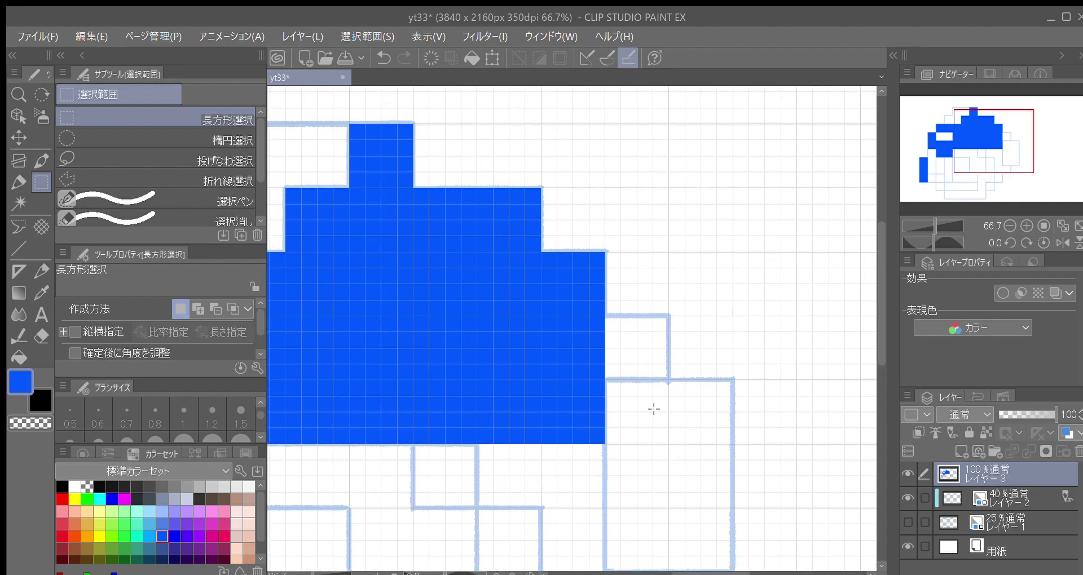
left_click_drag(620, 342, 669, 380)
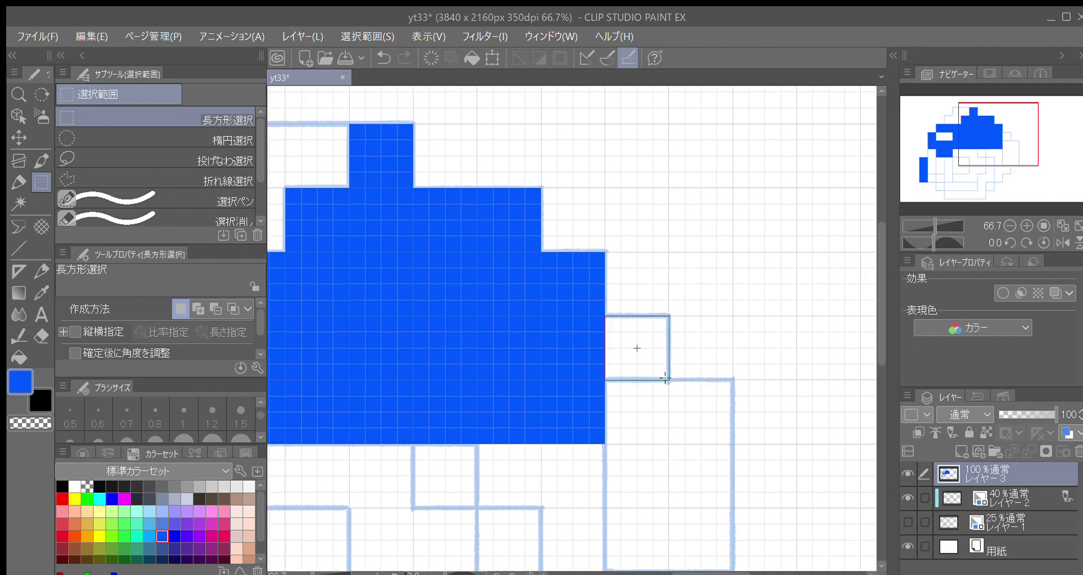
left_click(718, 401)
key("ctrl+d")
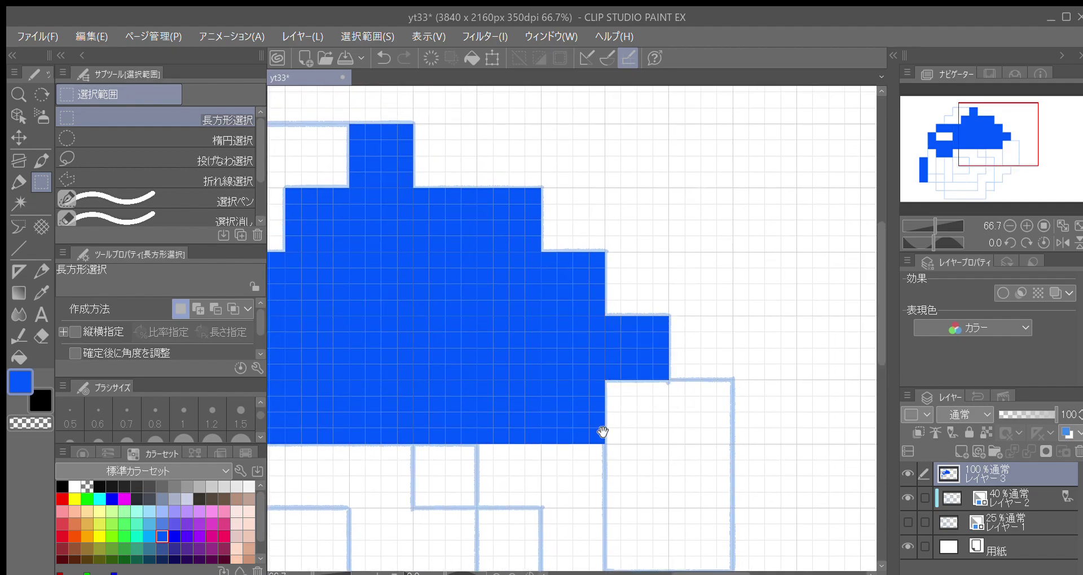
Fill the block two squares wide and one high beneath the right end of the large blue area with blue, and clear the selection
scroll(726, 404, "down", 2)
scroll(725, 404, "left", 3)
left_click_drag(691, 438, 647, 394)
mouse_move(655, 473)
left_mouse_down()
mouse_move(686, 428)
mouse_move(724, 403)
left_mouse_up()
scroll(699, 433, "up", 1)
scroll(699, 432, "right", 2)
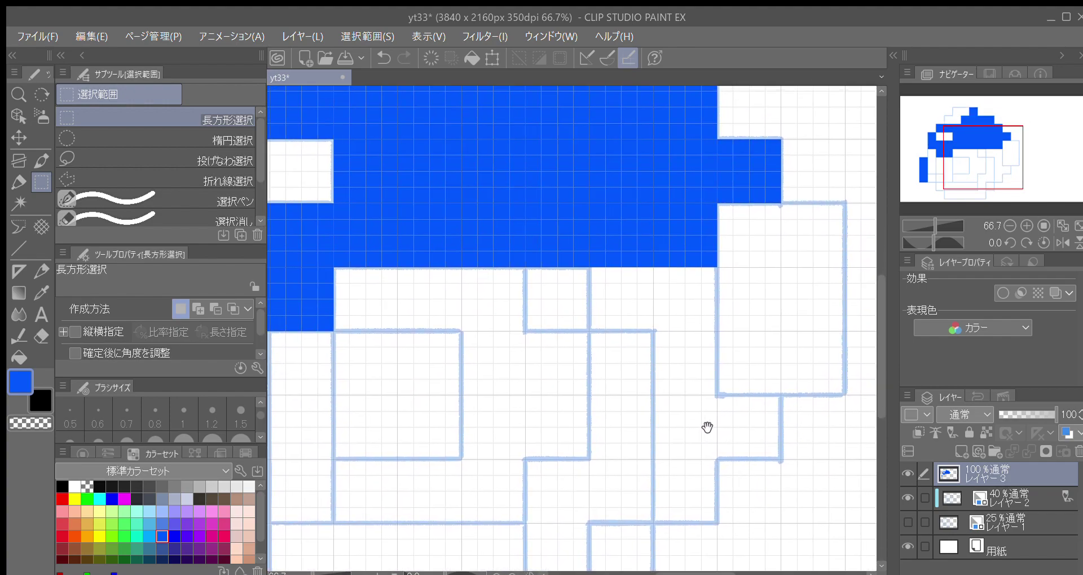
left_click_drag(674, 450, 659, 461)
left_click_drag(545, 293, 671, 357)
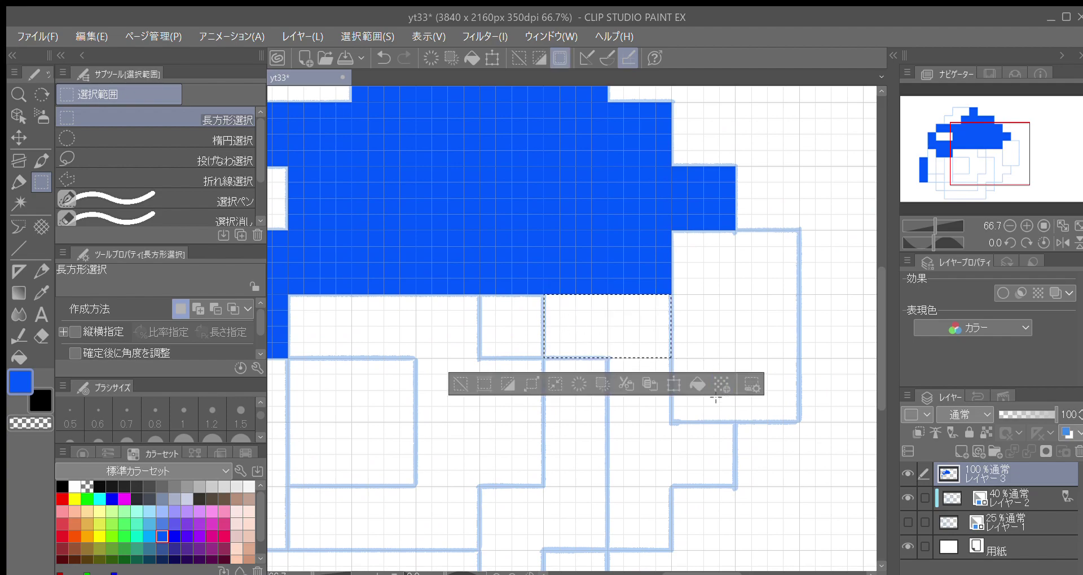
key("alt+BackSpace")
left_click(456, 379)
Fill the column one square wide and three high below the right end of the blue area with blue, and clear the selection
scroll(671, 406, "down", 5)
scroll(671, 406, "right", 2)
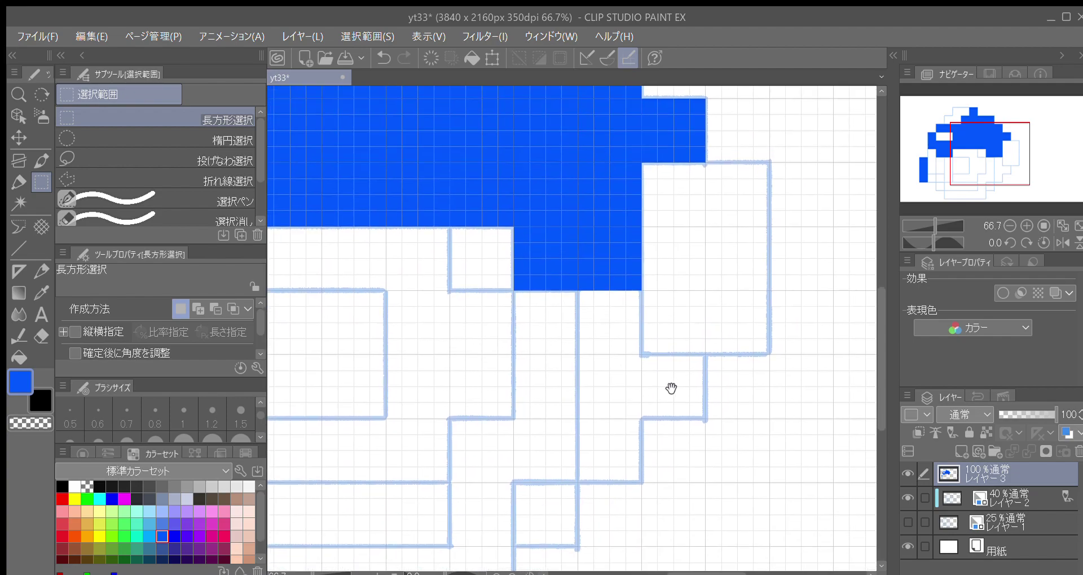
left_click_drag(577, 289, 642, 482)
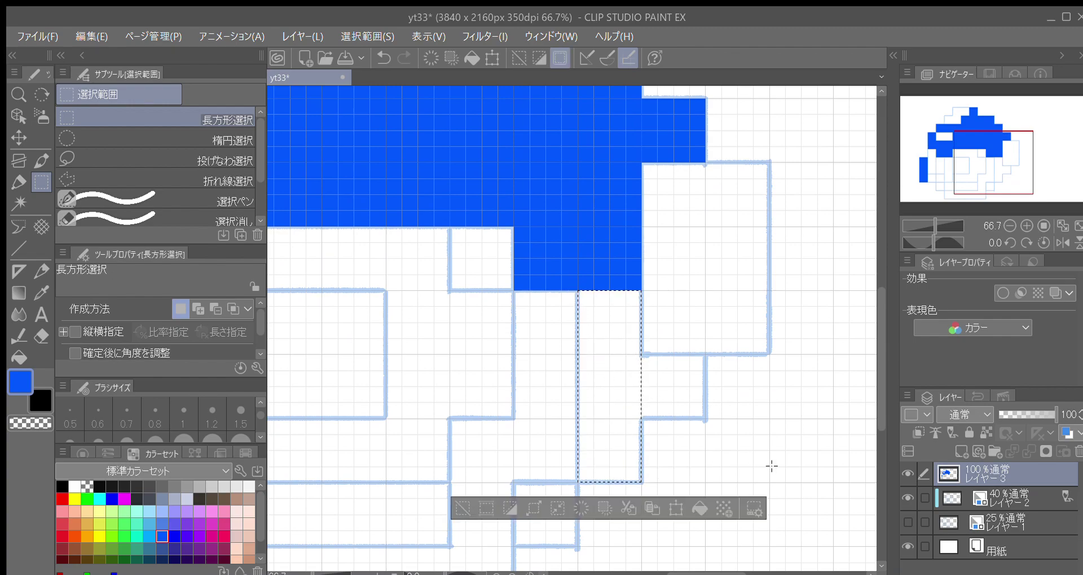
left_click(699, 508)
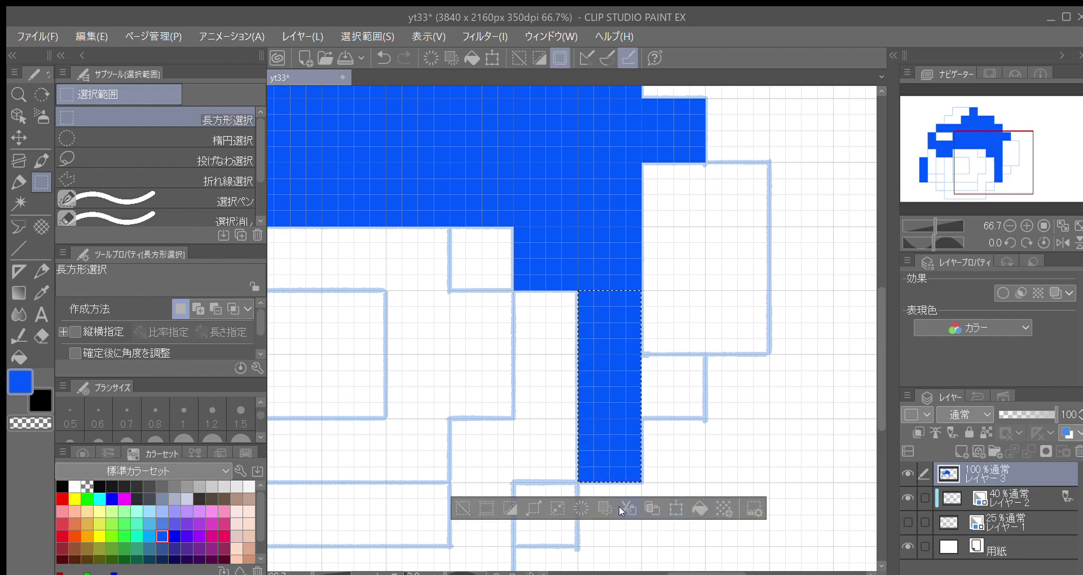
left_click(461, 506)
Fill the single square adjoining the right side of the new column's middle with blue, and clear the selection
left_click_drag(721, 473, 672, 476)
left_click_drag(599, 357, 662, 422)
left_click(699, 451)
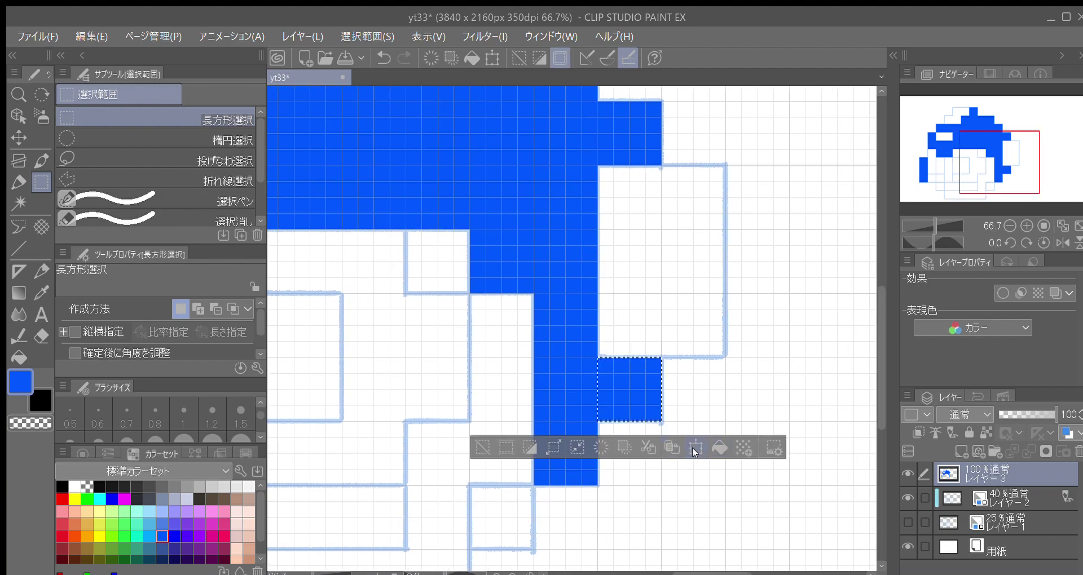
left_click(480, 447)
Fill the single square diagonally below and left of the three-square-high right column with blue, and clear the selection
left_click_drag(692, 483, 714, 426)
left_click_drag(677, 458, 720, 434)
left_click_drag(598, 406, 539, 472)
left_click(657, 493)
key("ctrl+d")
Add a new layer above the blue fill layer and clear the selection around the detached blue column at the figure's far left
left_click_drag(677, 467, 698, 432)
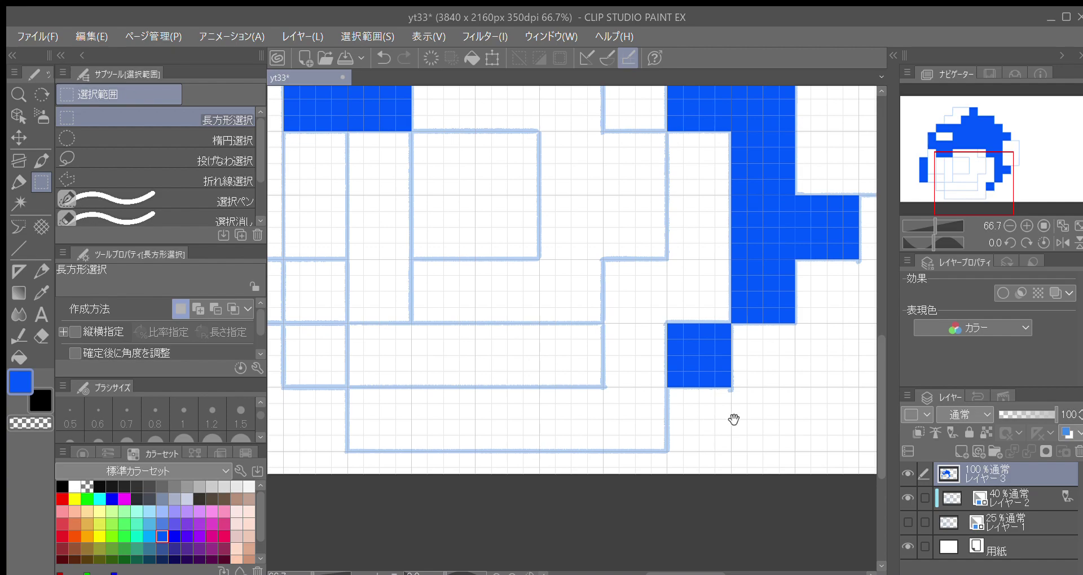
mouse_move(664, 446)
left_mouse_down()
mouse_move(706, 474)
mouse_move(680, 456)
mouse_move(697, 457)
left_mouse_up()
left_click_drag(675, 443, 766, 478)
left_click_drag(674, 402, 640, 431)
mouse_move(726, 435)
left_mouse_down()
mouse_move(684, 442)
mouse_move(687, 428)
mouse_move(671, 455)
left_mouse_up()
left_click_drag(744, 277, 590, 454)
mouse_move(736, 458)
left_mouse_down()
mouse_move(775, 326)
mouse_move(629, 418)
mouse_move(646, 425)
mouse_move(571, 361)
left_mouse_up()
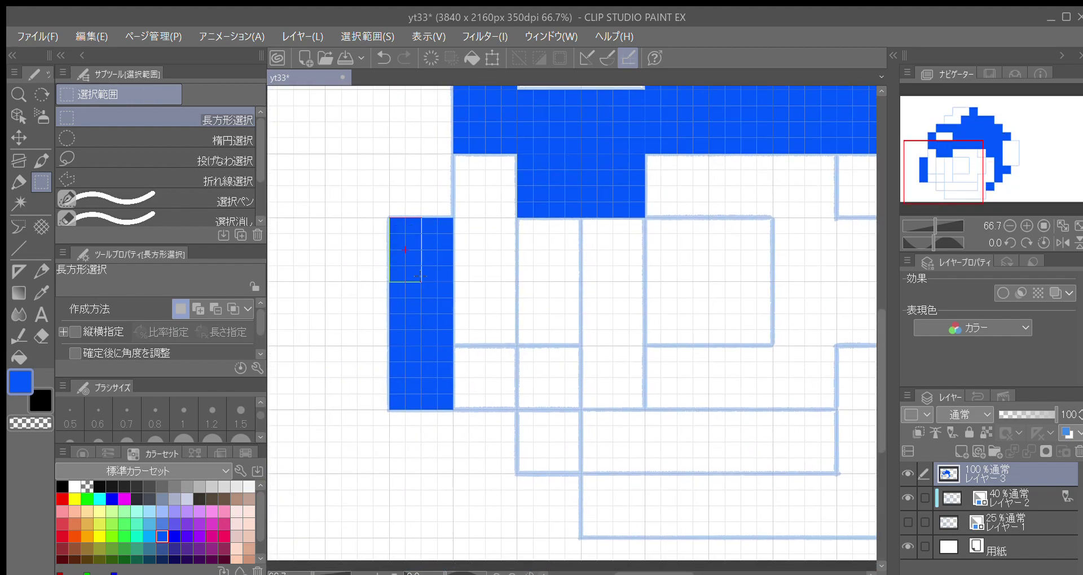
left_click_drag(457, 404, 455, 410)
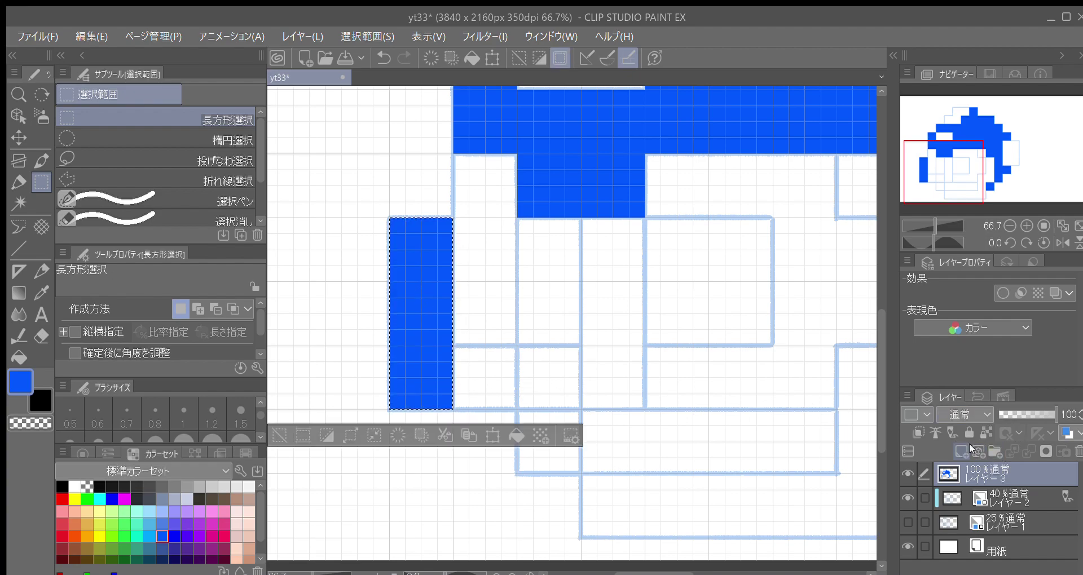
left_click(961, 451)
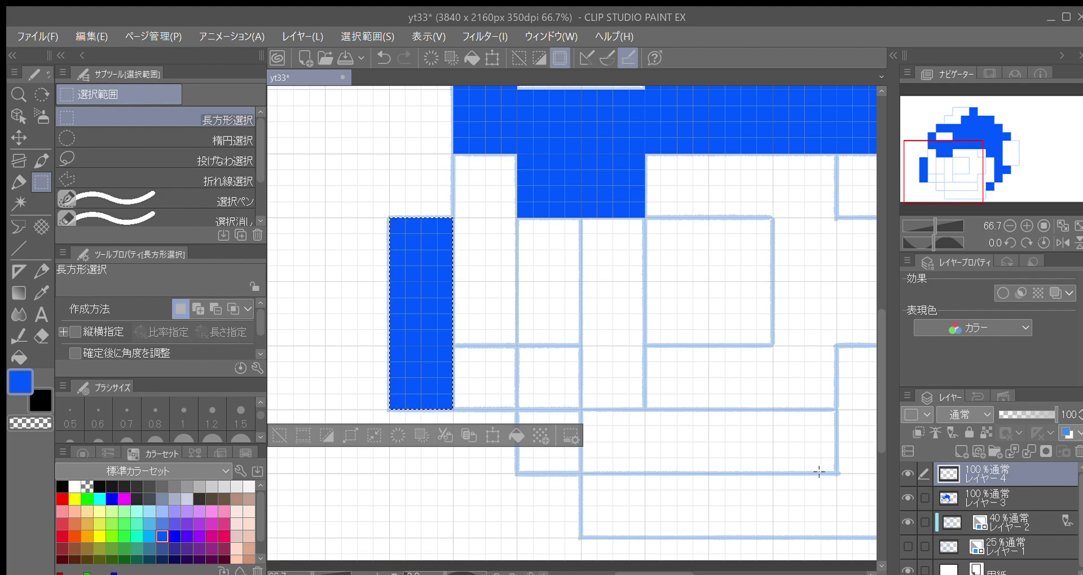
mouse_move(787, 441)
left_mouse_down()
mouse_move(759, 464)
mouse_move(718, 457)
left_mouse_up()
mouse_move(732, 492)
left_mouse_down()
mouse_move(757, 465)
mouse_move(753, 485)
left_mouse_up()
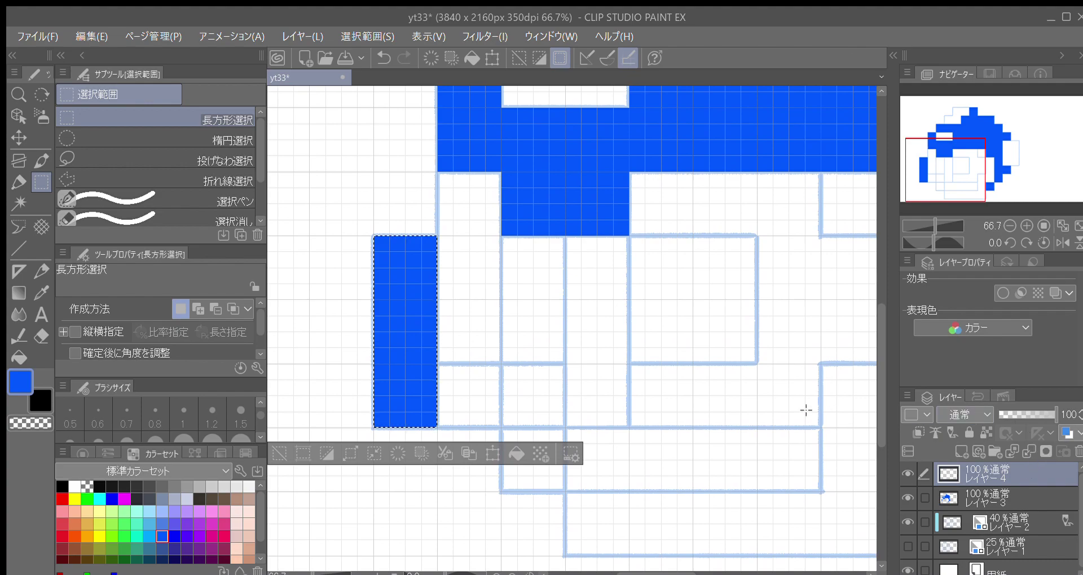
left_click_drag(880, 410, 873, 413)
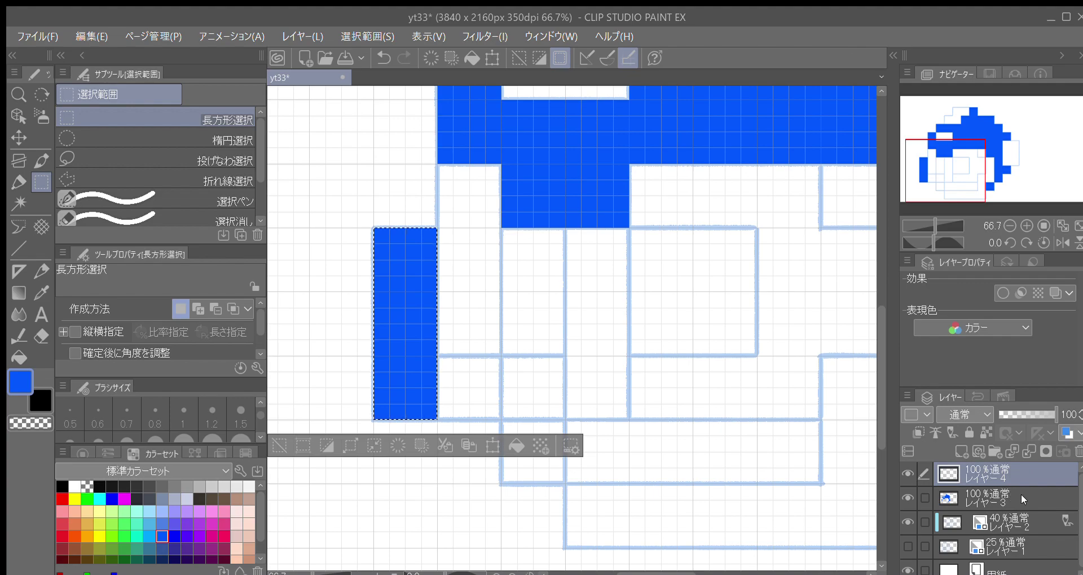
left_click(285, 453)
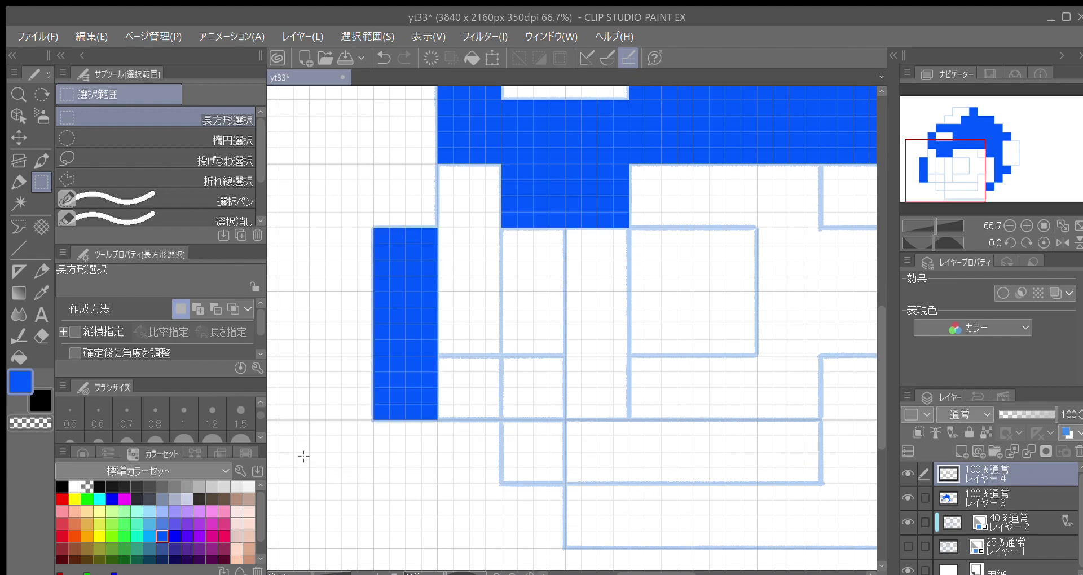
left_click_drag(852, 459, 822, 464)
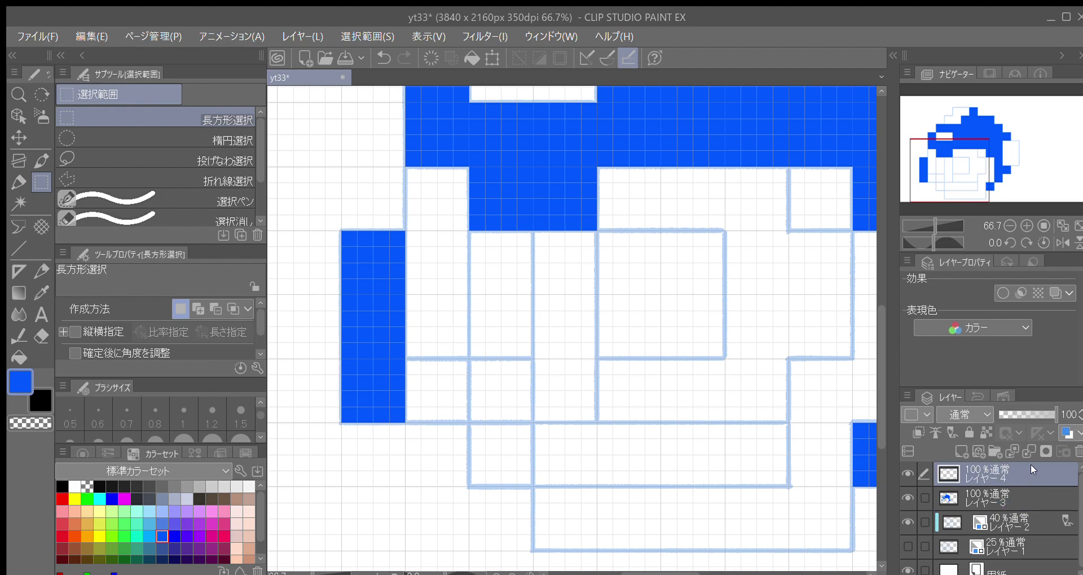
Delete the blue fill of the detached left column from レイヤー 3, keep the area selected, and make レイヤー 4 active
left_click_drag(398, 354, 407, 423)
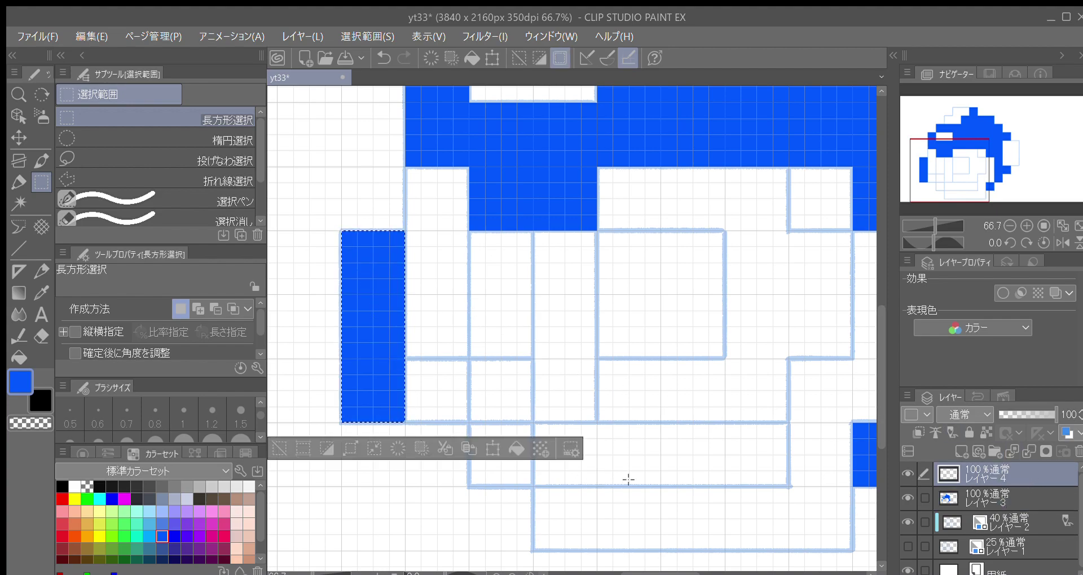
left_click(1015, 494)
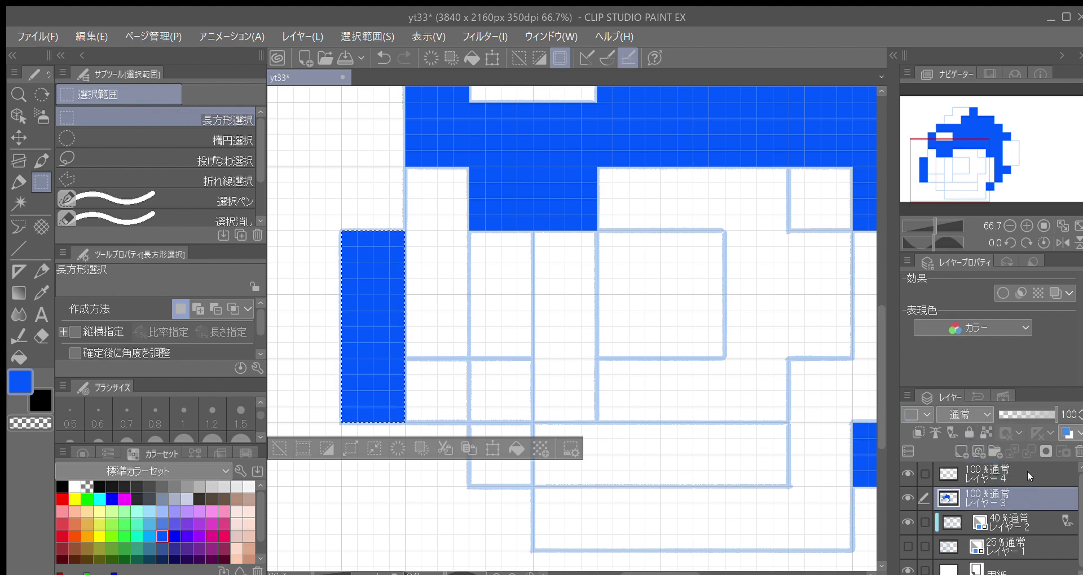
left_click_drag(655, 451, 686, 446)
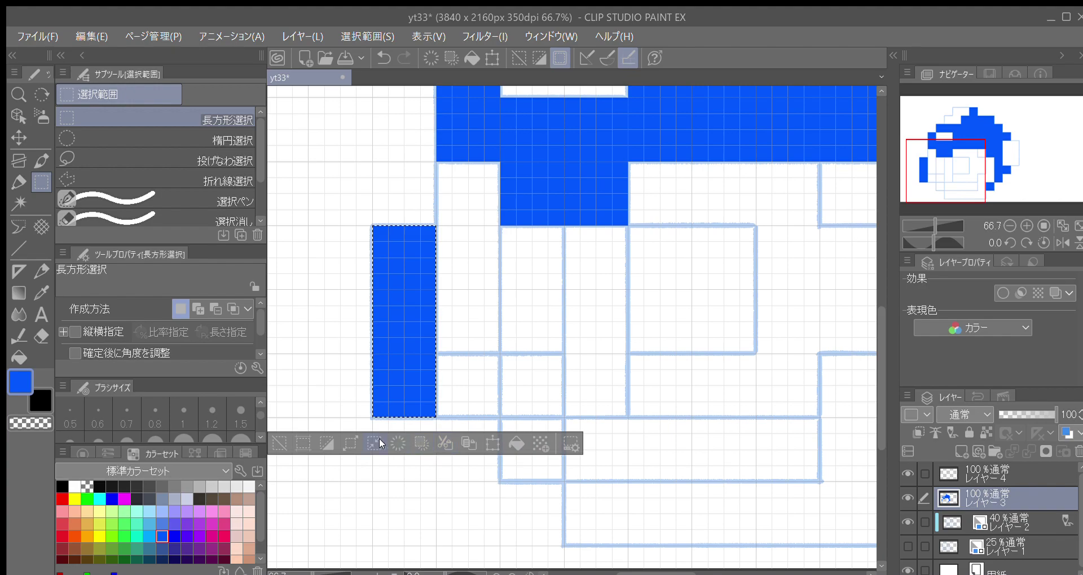
left_click(400, 444)
left_click(1018, 472)
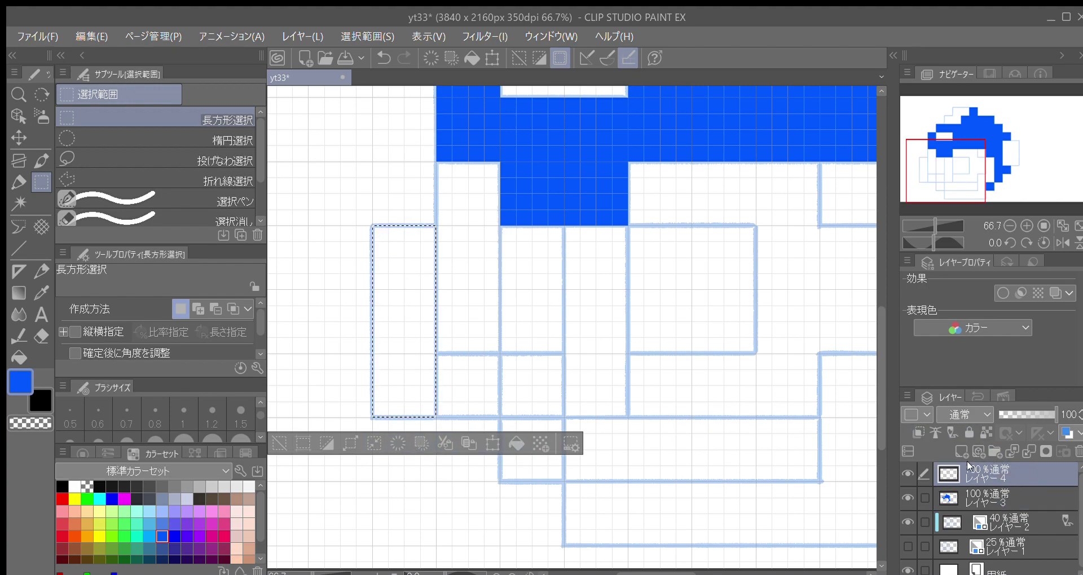
Set the drawing colour to bright sky blue, fill the selected left column with it on レイヤー 4, and clear the selection
left_click_drag(740, 494, 754, 486)
left_click_drag(657, 445, 671, 458)
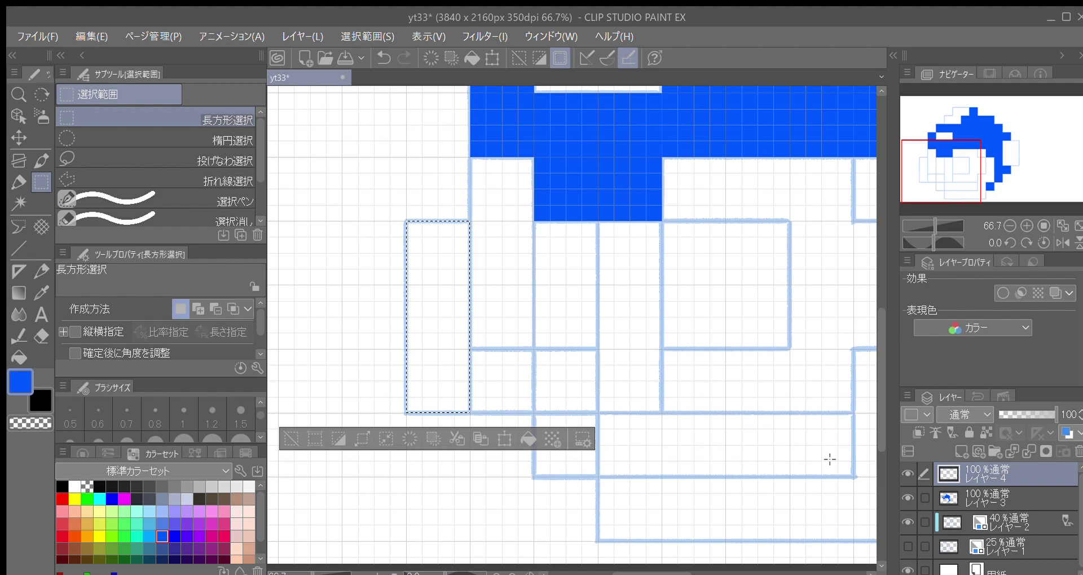
left_click_drag(728, 433, 730, 438)
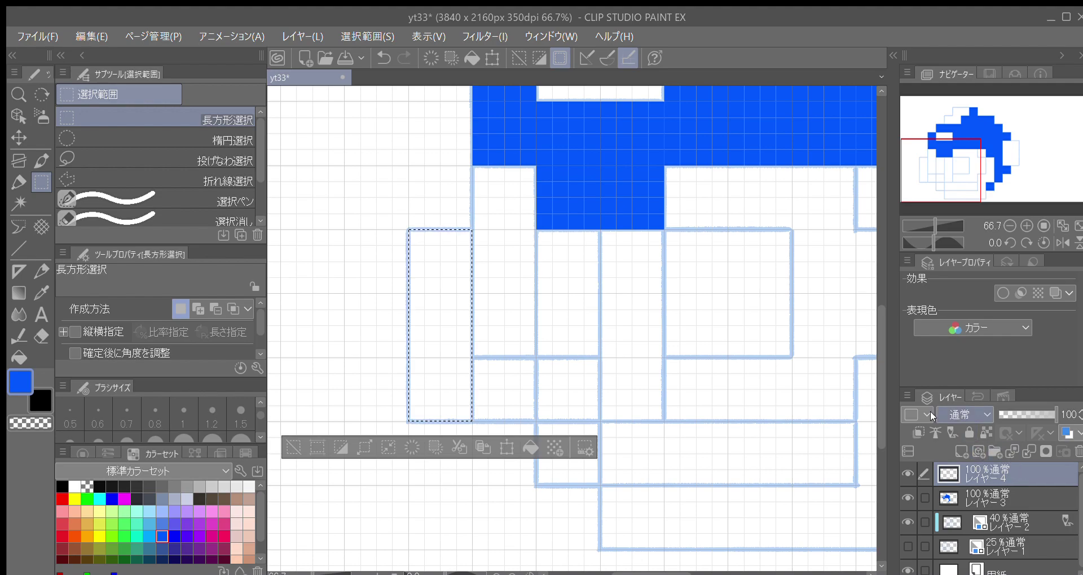
left_click(149, 512)
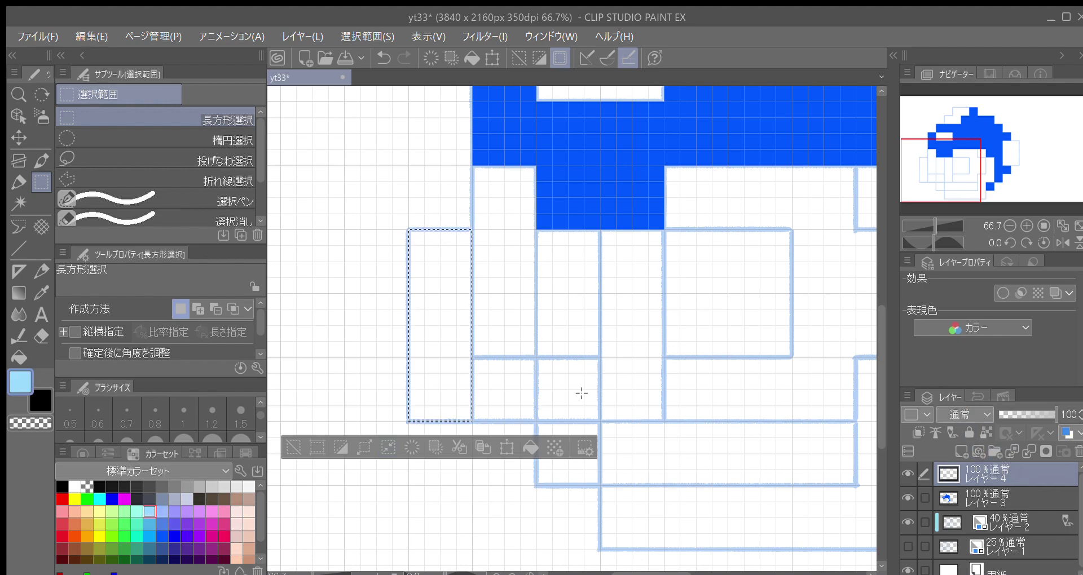
left_click(149, 536)
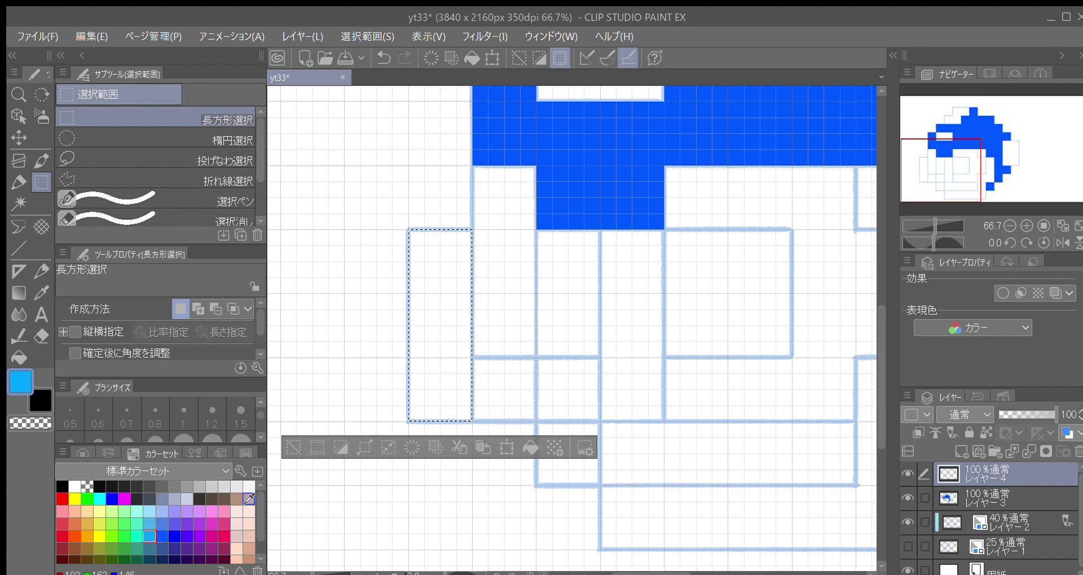
mouse_move(607, 505)
left_mouse_down()
mouse_move(594, 506)
mouse_move(608, 504)
left_mouse_up()
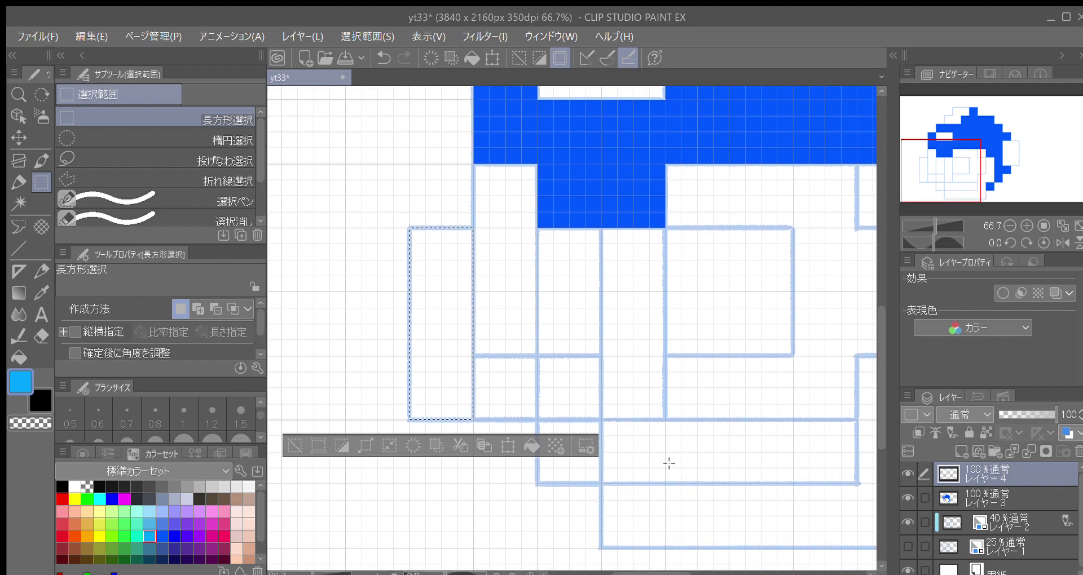
mouse_move(673, 474)
left_mouse_down()
mouse_move(702, 481)
mouse_move(677, 469)
left_mouse_up()
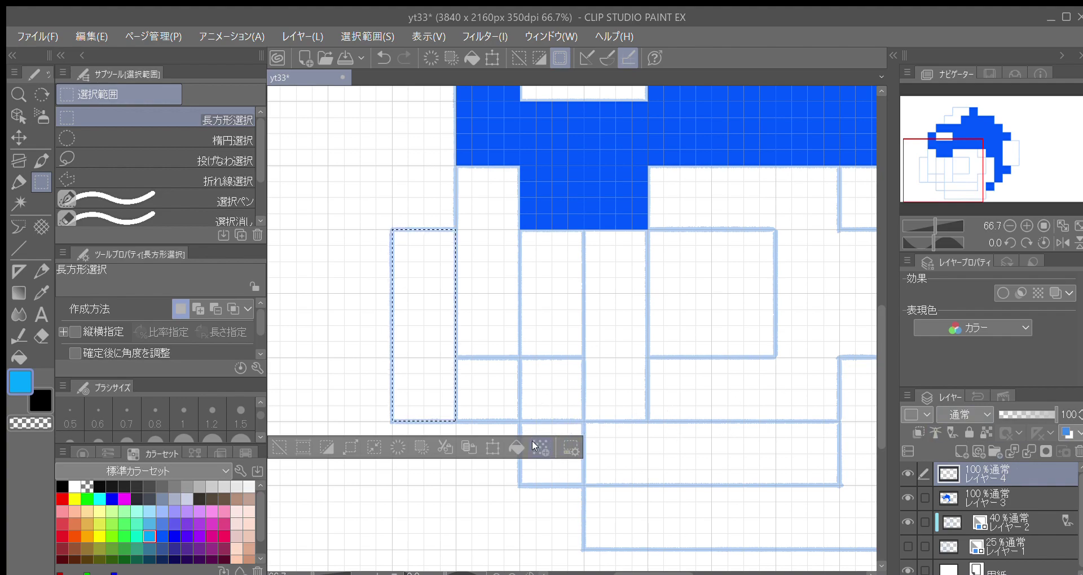
left_click(514, 446)
left_click(280, 448)
Fill the small white rectangle enclosed in the blue area, two squares wide and one high, with sky blue, and clear the selection
left_click_drag(664, 321, 645, 482)
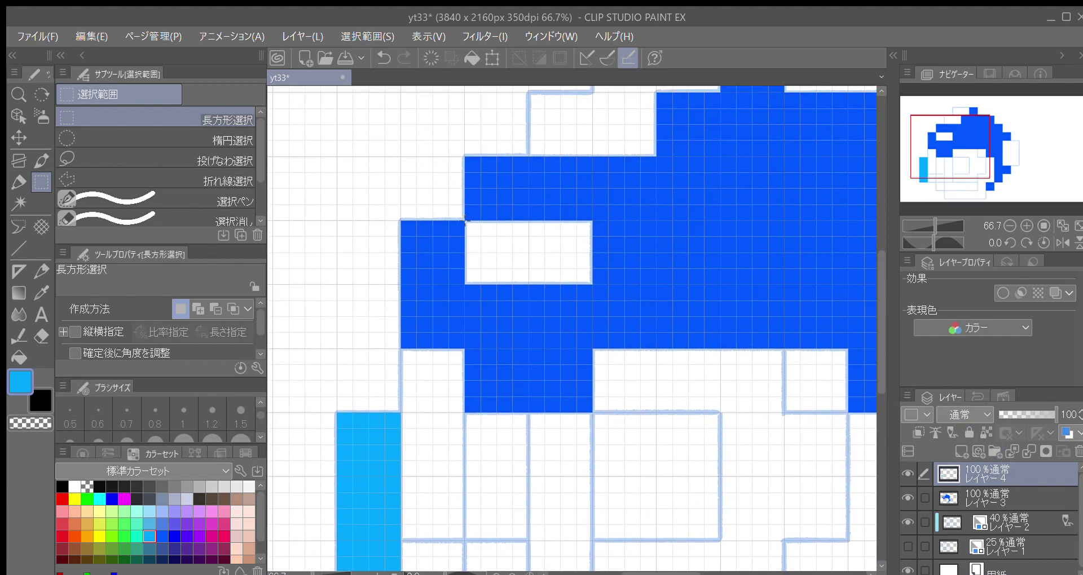
left_click_drag(465, 220, 591, 284)
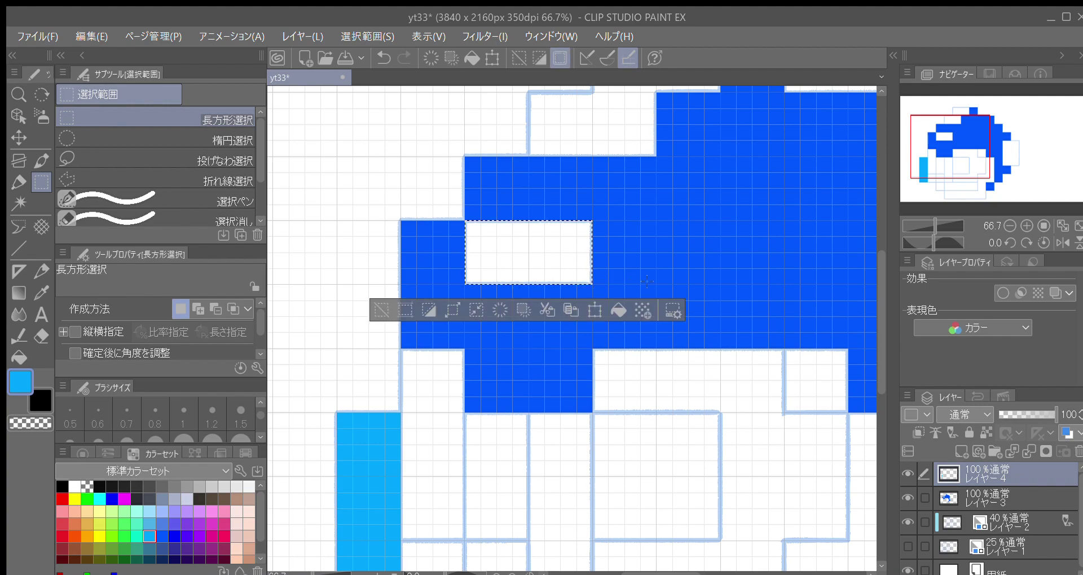
left_click(616, 310)
Fill the empty two-square-wide block at the left end of the figure's second row with sky blue, and clear the selection
left_click_drag(679, 331, 633, 492)
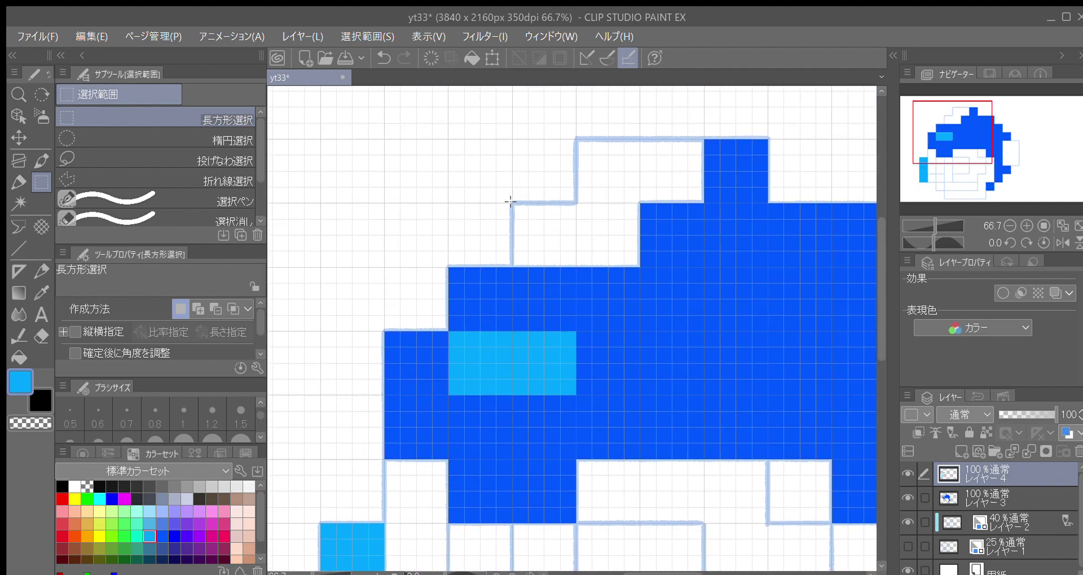
left_click_drag(513, 203, 642, 265)
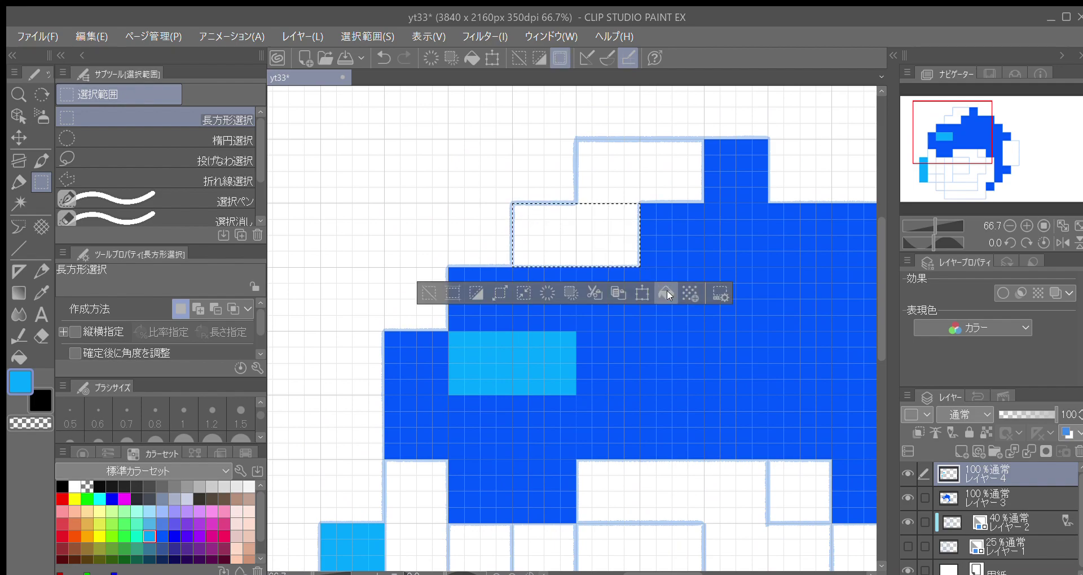
left_click(659, 286)
left_click(500, 293)
Fill the empty block at the left end of the figure's top row, two squares wide and one high, with sky blue, and clear the selection
left_click_drag(658, 326, 642, 375)
left_click_drag(520, 198, 647, 263)
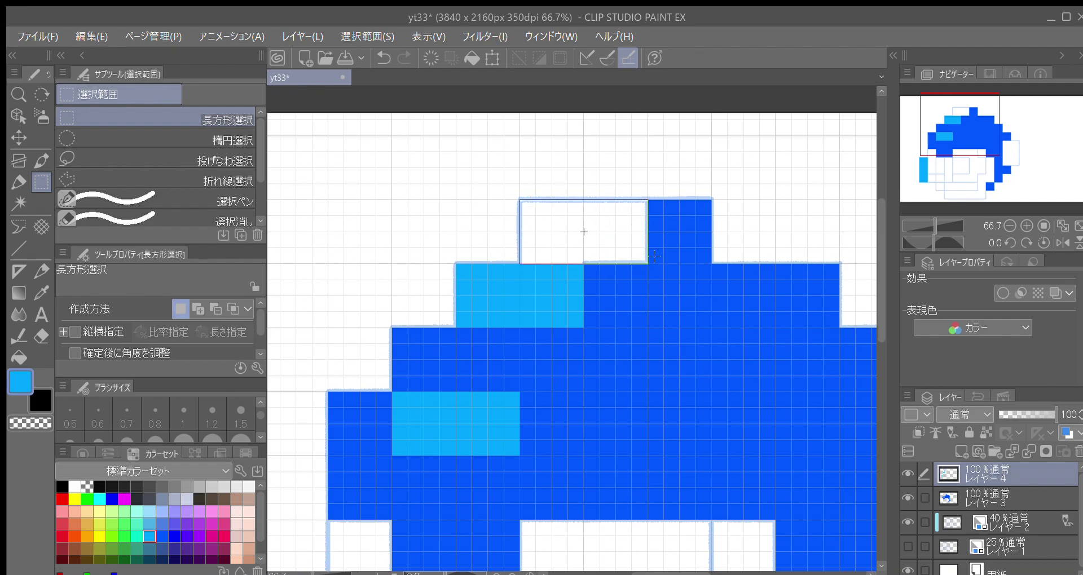
left_click(674, 289)
left_click(434, 287)
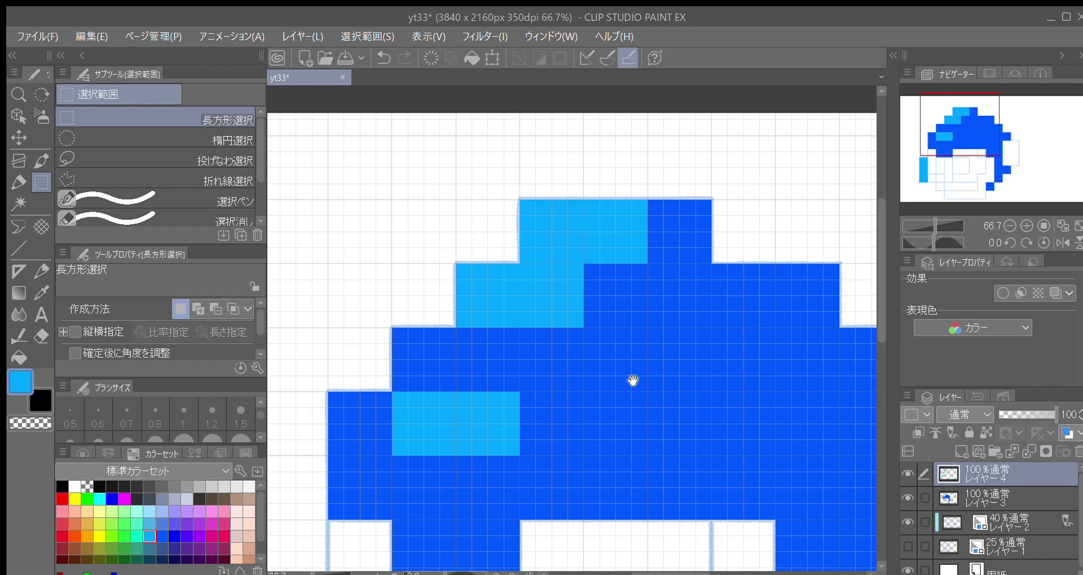
Fill the empty block protruding from the figure's right side, two squares wide and three high, with sky blue, and clear the selection
left_click_drag(688, 459, 599, 275)
mouse_move(736, 463)
left_mouse_down()
mouse_move(582, 444)
mouse_move(548, 456)
left_mouse_up()
left_click_drag(626, 262, 778, 293)
left_click(778, 484)
left_click(543, 482)
Select the left eye area below the blue fringe, one square wide and two high, and add レイヤー 5 above レイヤー 4
mouse_move(624, 490)
left_mouse_down()
mouse_move(726, 432)
mouse_move(718, 395)
mouse_move(745, 371)
left_mouse_up()
left_click_drag(602, 431, 641, 415)
mouse_move(599, 384)
left_mouse_down()
mouse_move(586, 436)
mouse_move(672, 472)
mouse_move(703, 437)
mouse_move(627, 525)
mouse_move(647, 531)
left_mouse_up()
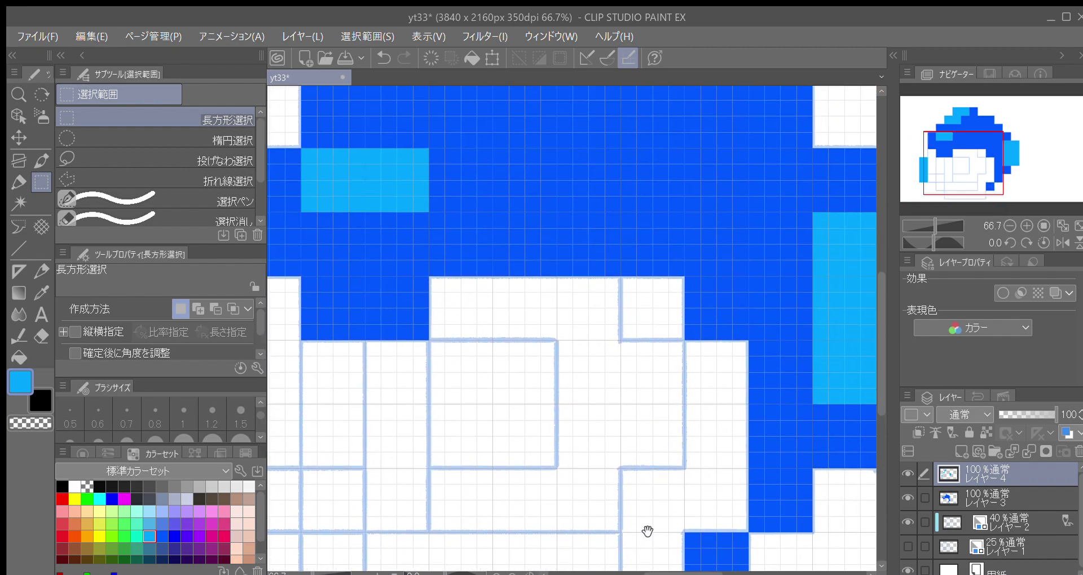
left_click_drag(694, 496, 716, 447)
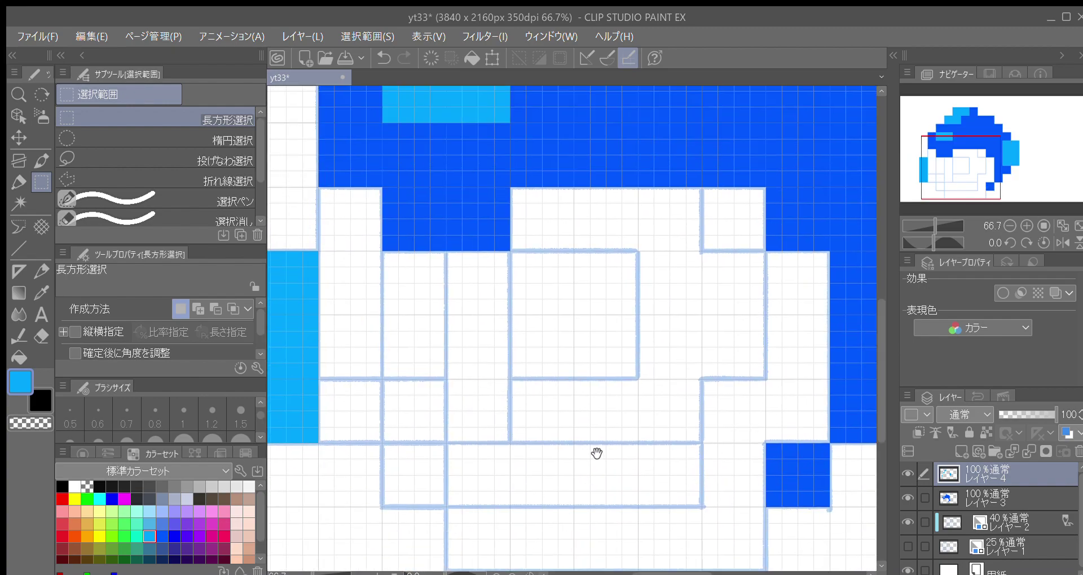
left_click_drag(596, 454, 561, 358)
left_click_drag(726, 428, 787, 416)
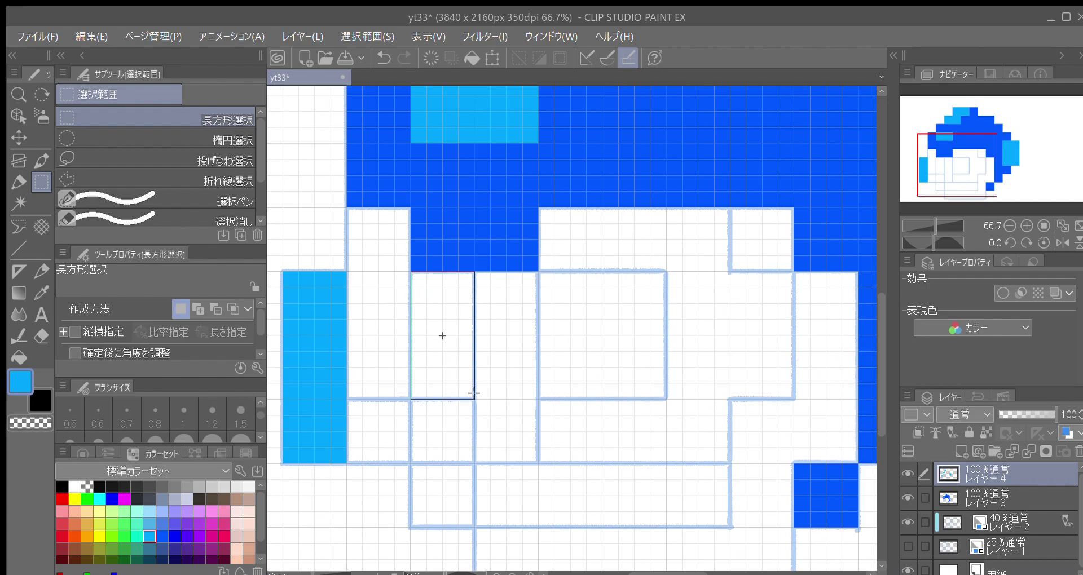
left_click_drag(474, 393, 474, 394)
left_click_drag(660, 418, 711, 426)
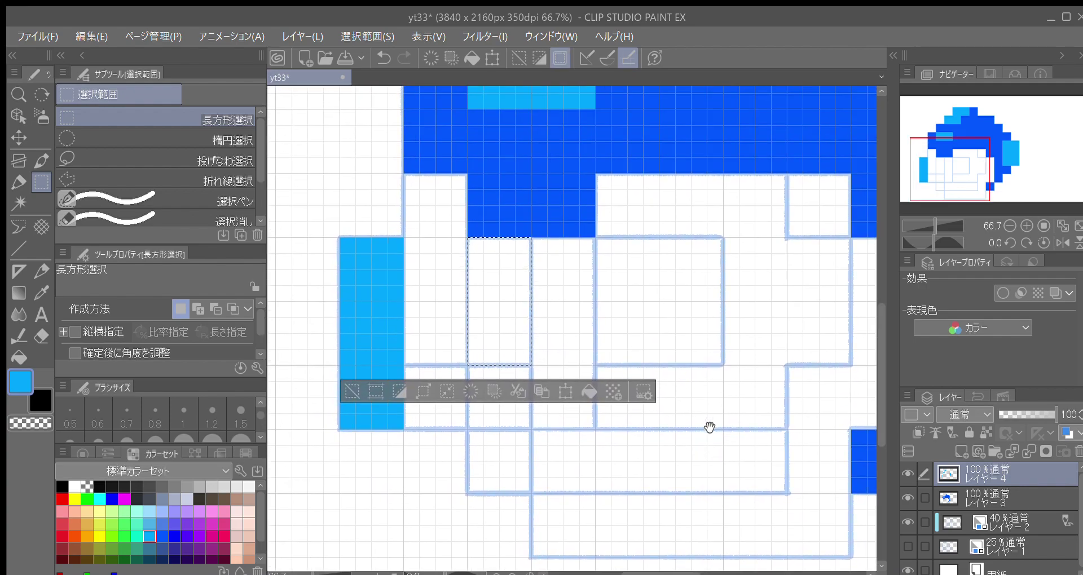
left_click(979, 449)
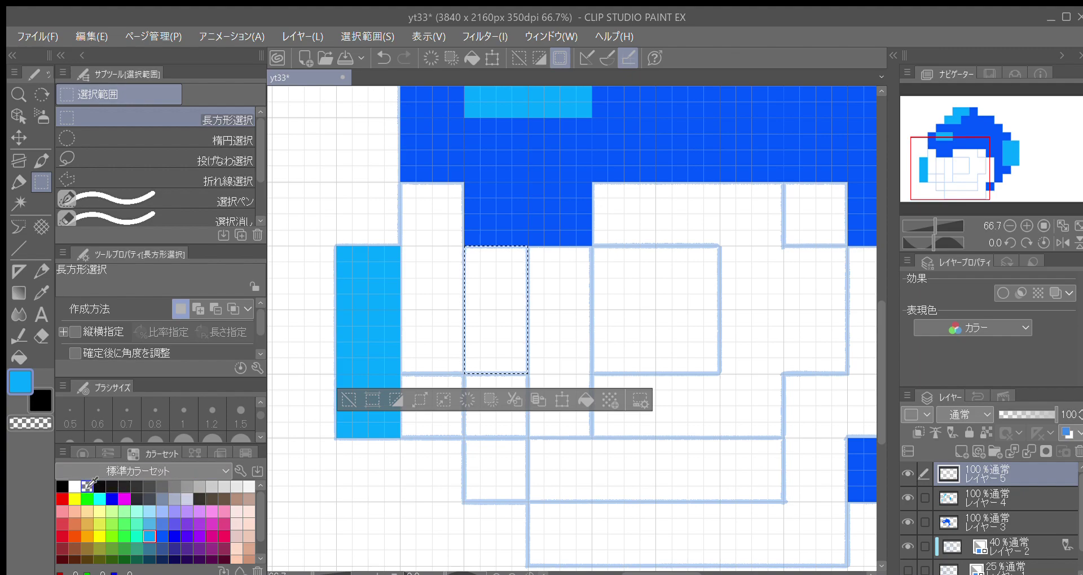
Set the drawing colour to black, fill the selected left eye with it on レイヤー 5, and clear the selection
left_click(62, 487)
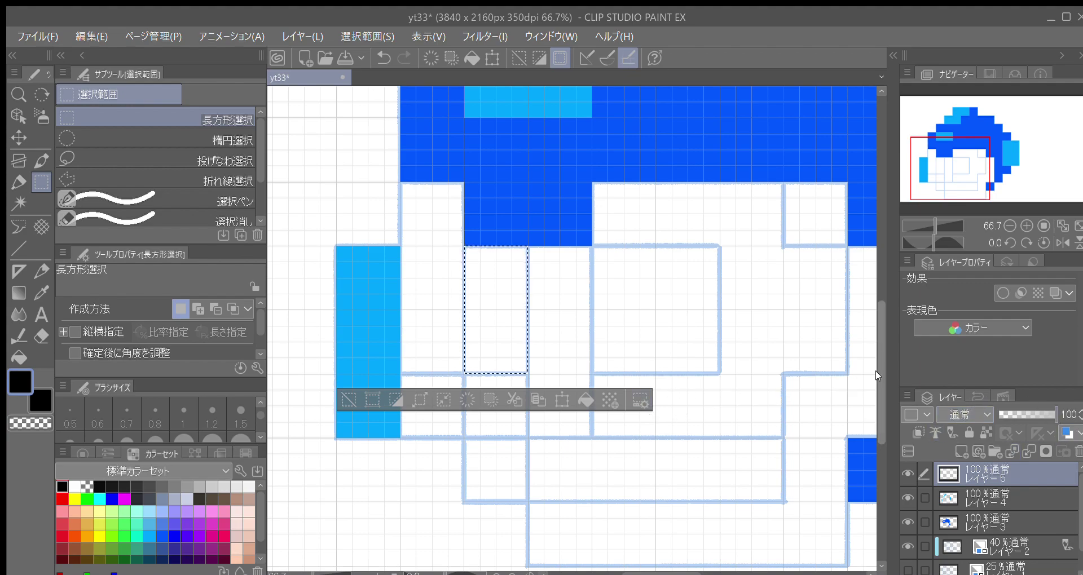
scroll(877, 372, "up", 1)
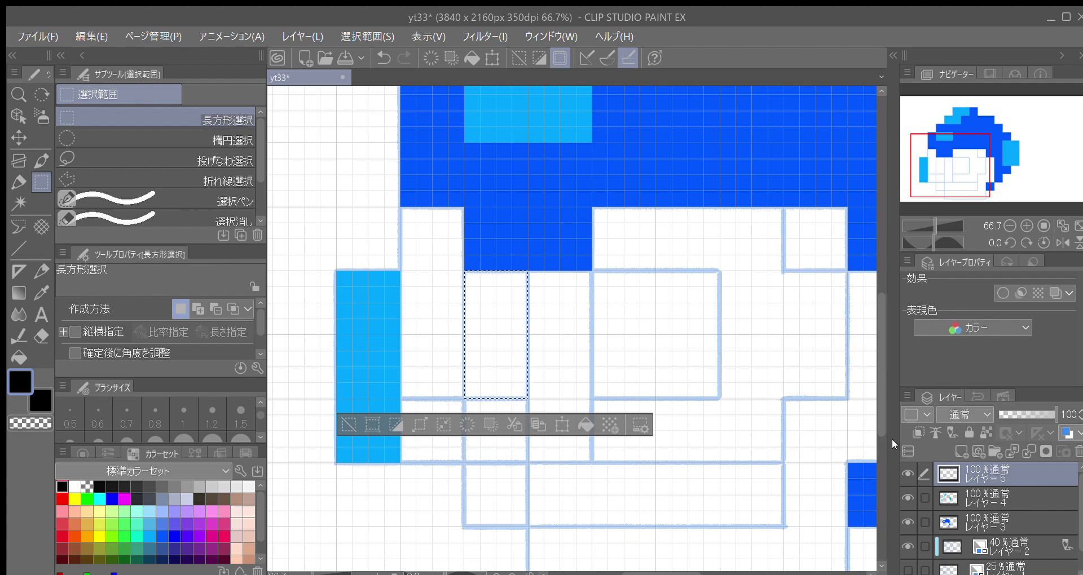
left_click(575, 422)
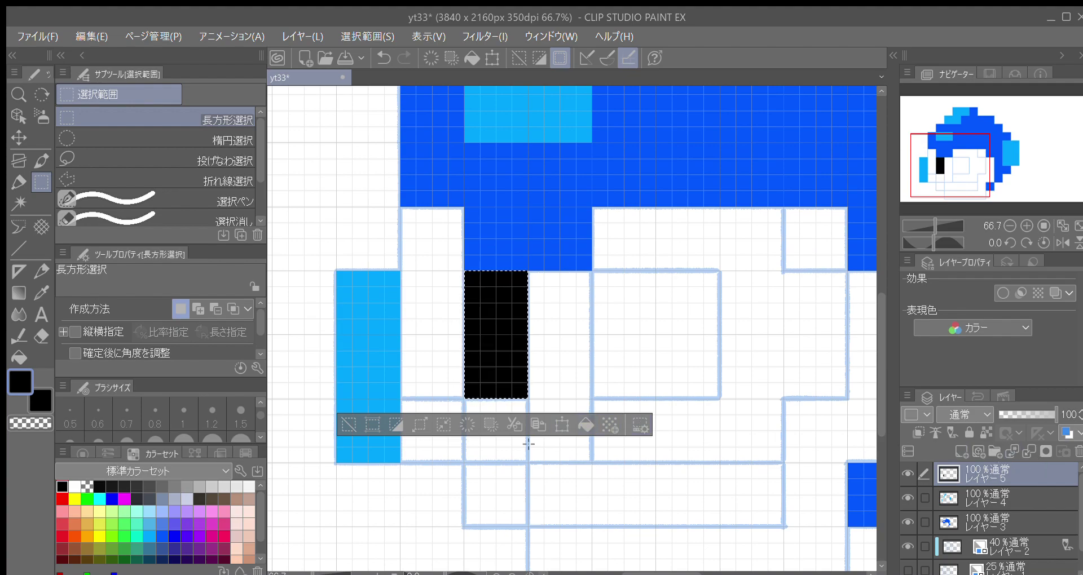
left_click(349, 424)
Fill the right eye block, two squares wide and two high, with black, and clear the selection
left_click_drag(731, 420, 673, 437)
left_click_drag(534, 288, 662, 415)
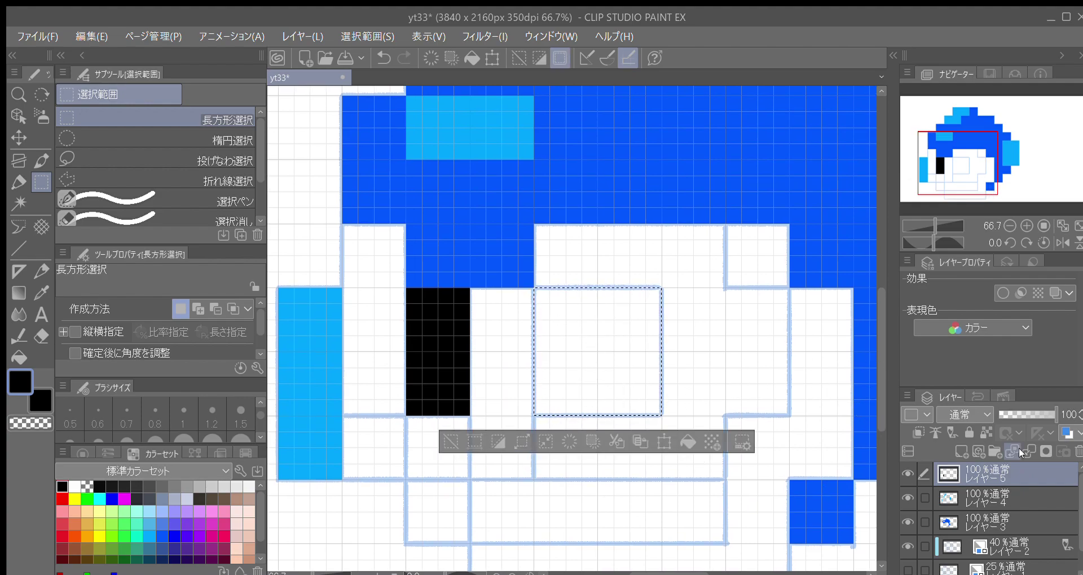
left_click(689, 442)
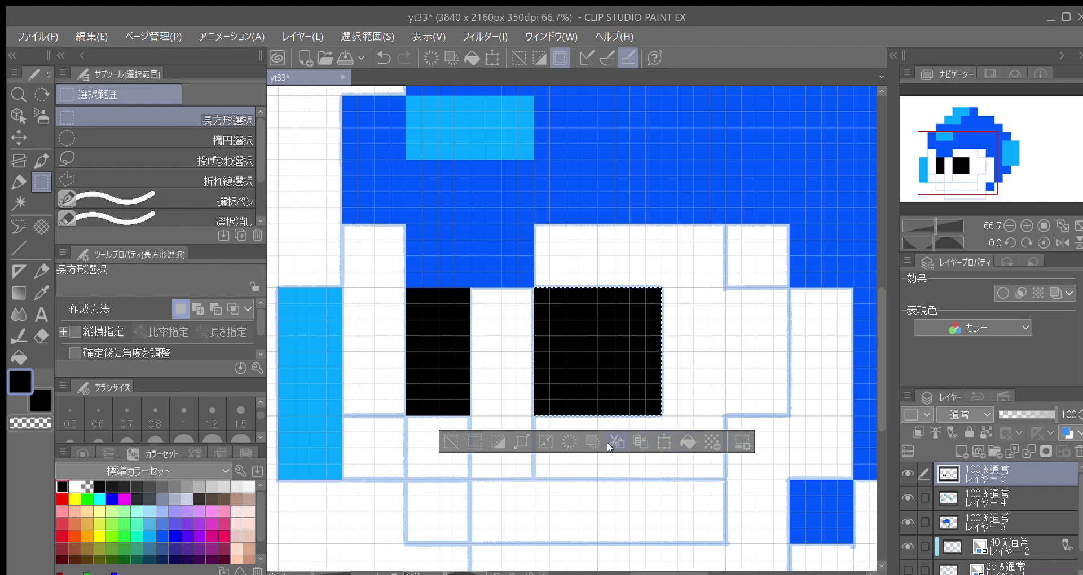
left_click(450, 442)
Fill the mouth strip below the eyes, four squares wide and one high, with black, and clear the selection
left_click_drag(750, 502, 731, 418)
left_click_drag(690, 463, 704, 427)
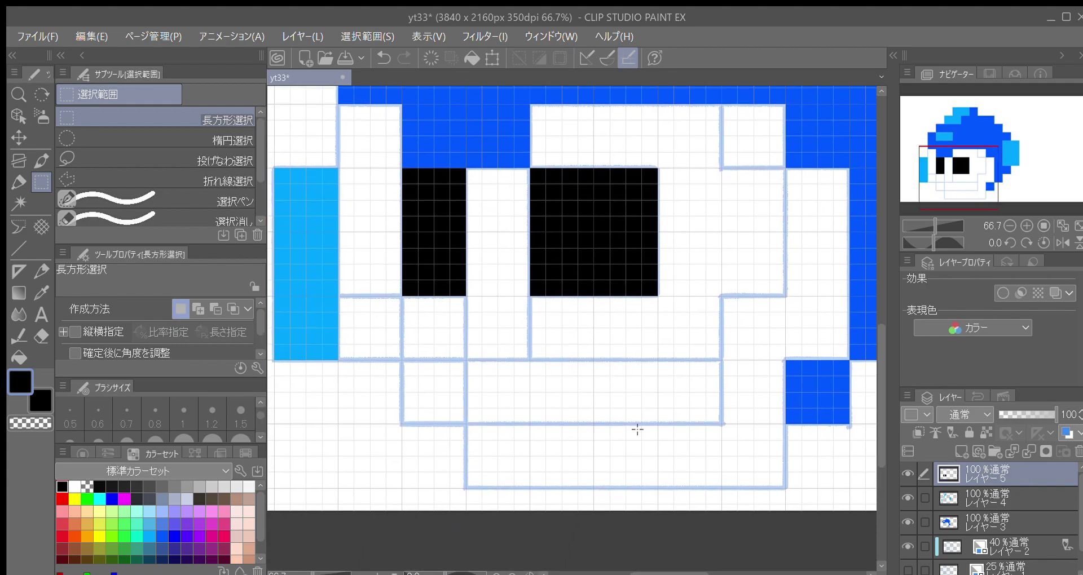
left_click_drag(468, 362, 722, 425)
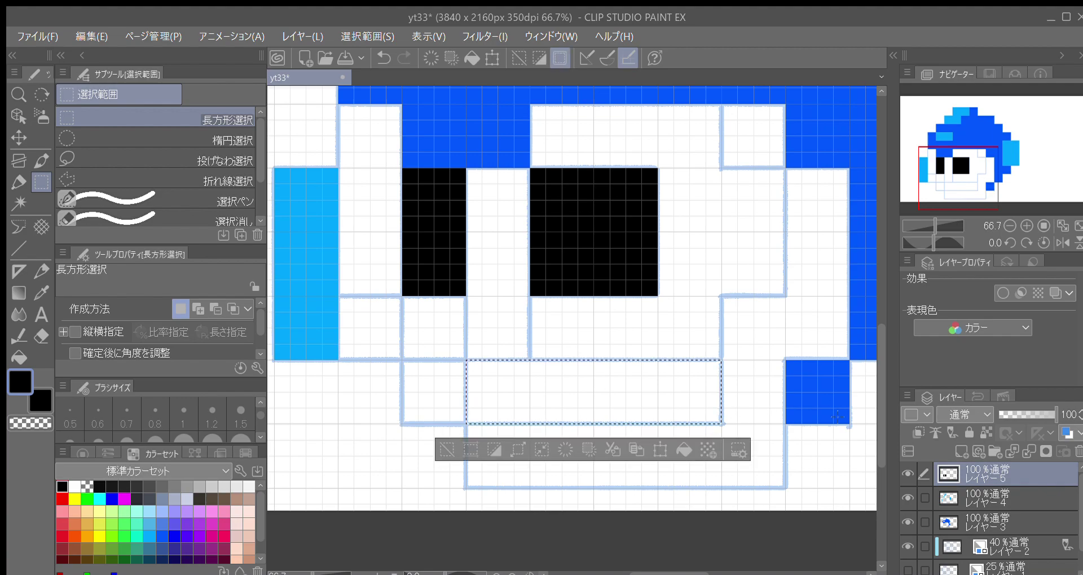
left_click(683, 449)
left_click(442, 450)
Set the opacity of レイヤー 4 to 52% to lighten the sky blue areas
left_click_drag(725, 372, 720, 425)
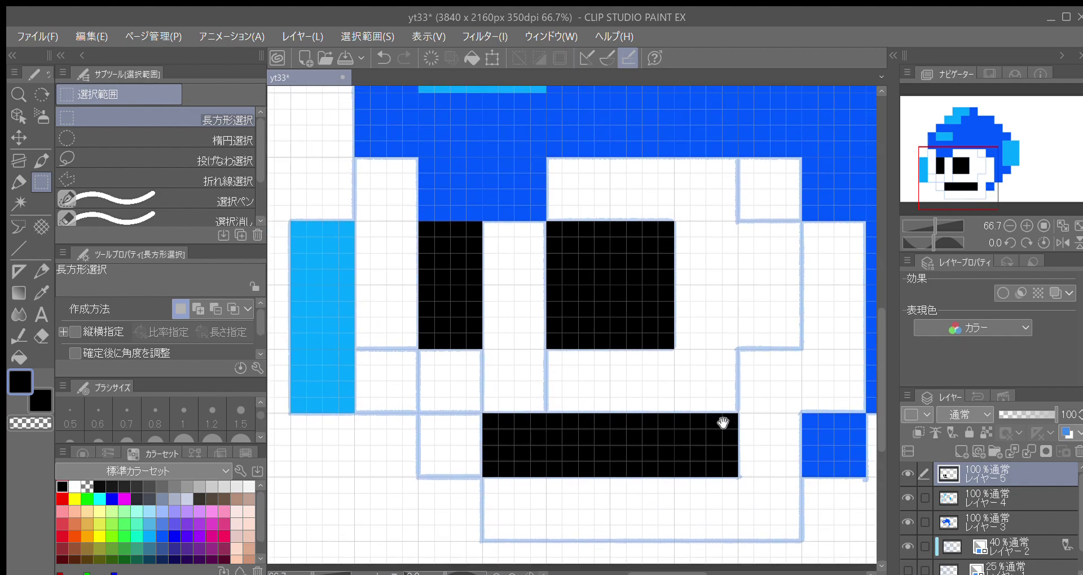
left_click_drag(694, 355, 744, 307)
left_click_drag(678, 333, 638, 365)
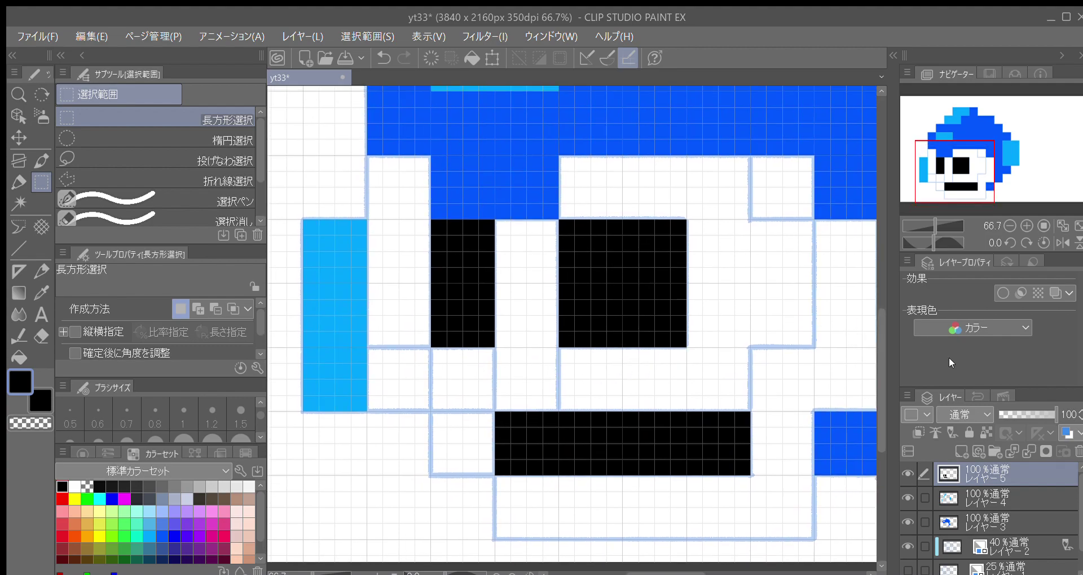
left_click(1010, 496)
left_click(1023, 413)
mouse_move(734, 402)
left_mouse_down()
mouse_move(653, 505)
mouse_move(725, 414)
left_mouse_up()
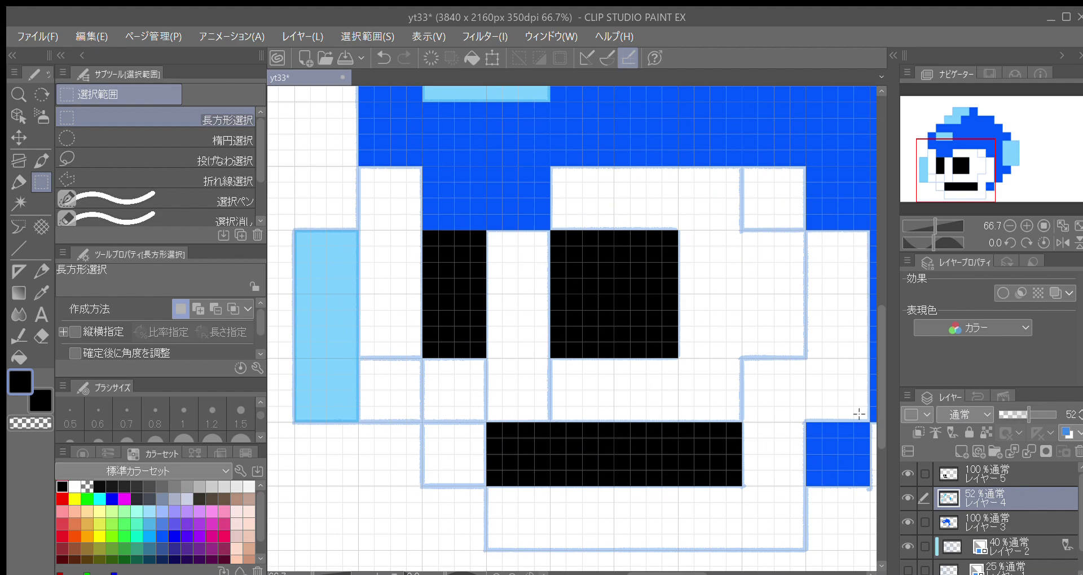
Add レイヤー 6 above レイヤー 5 and fill the single square beside the left column's lower end with light salmon, keeping it selected
left_click(963, 452)
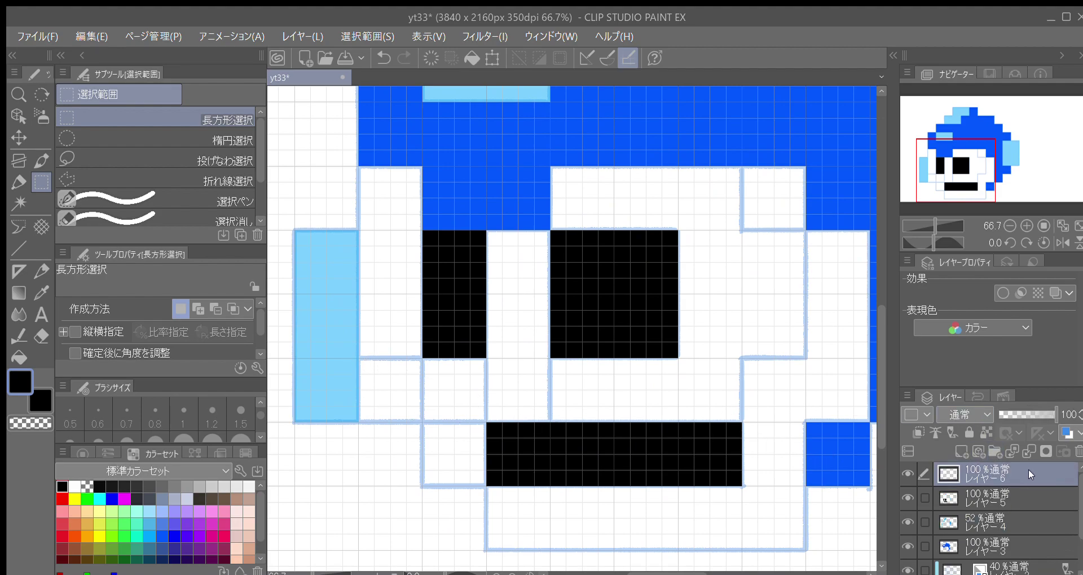
left_click_drag(669, 446, 730, 450)
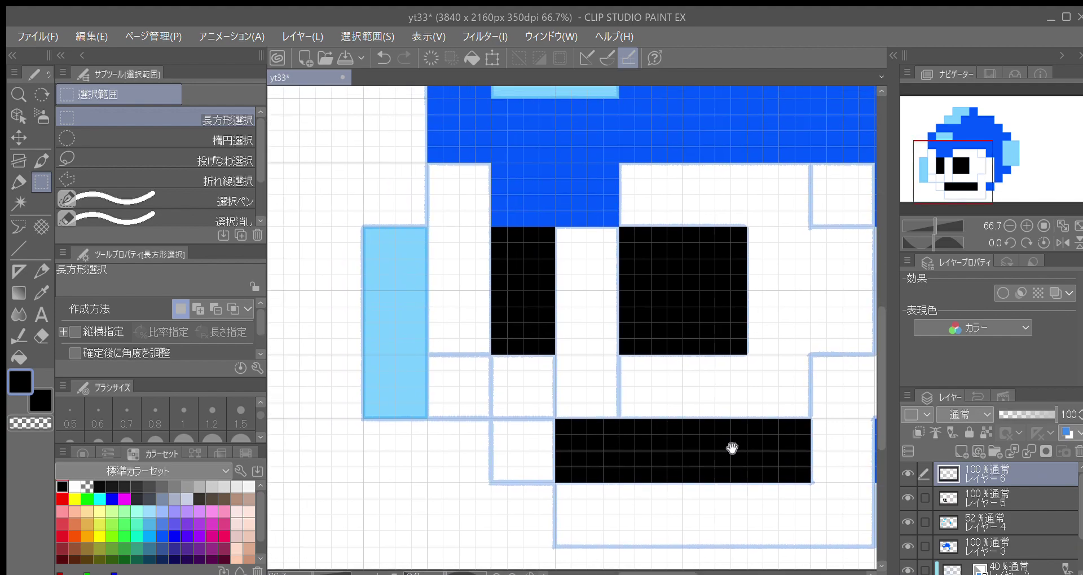
left_click_drag(435, 366, 488, 418)
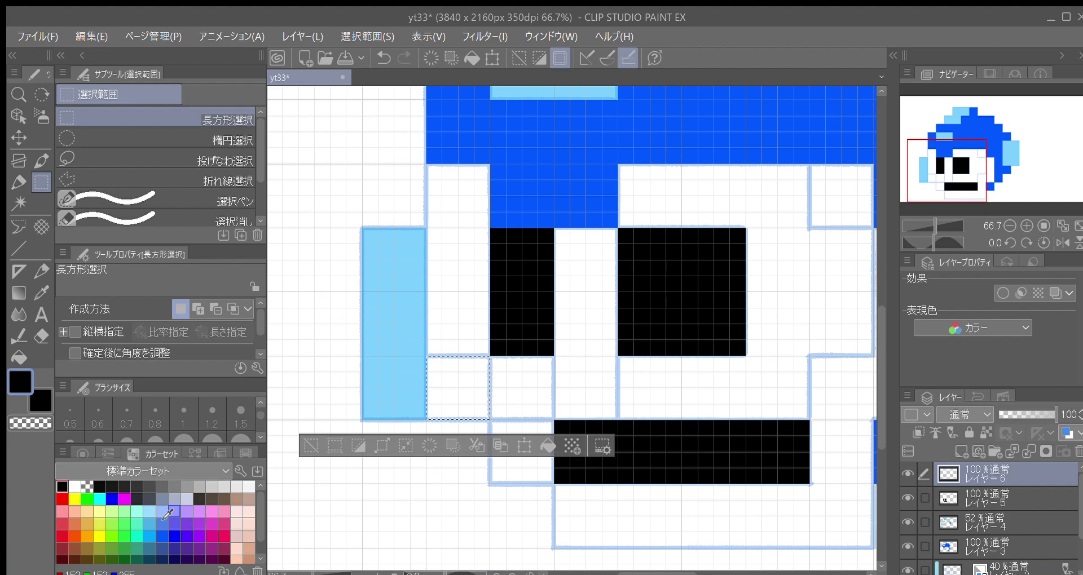
left_click(74, 511)
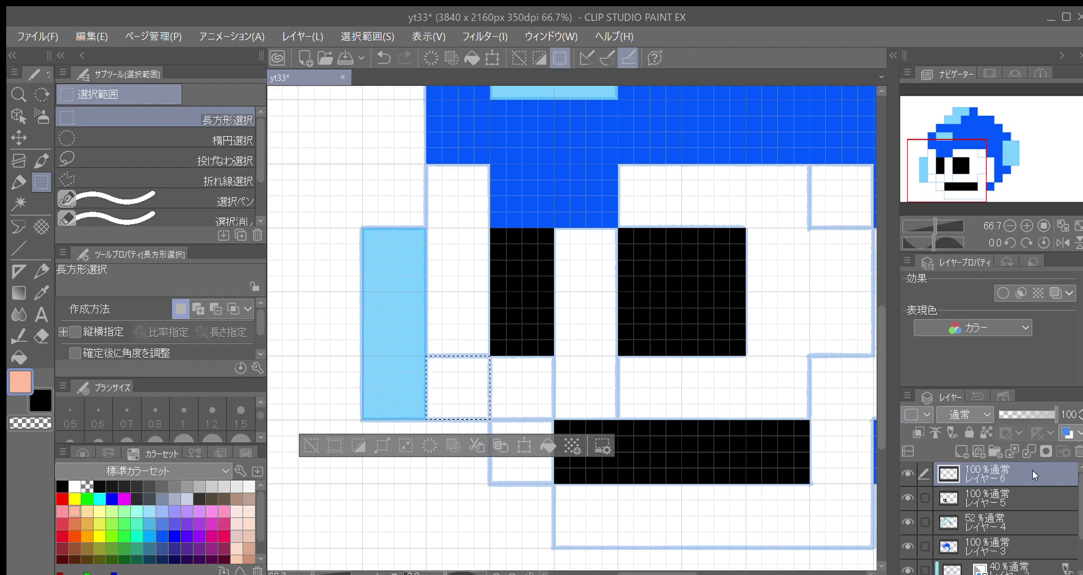
left_click(576, 440)
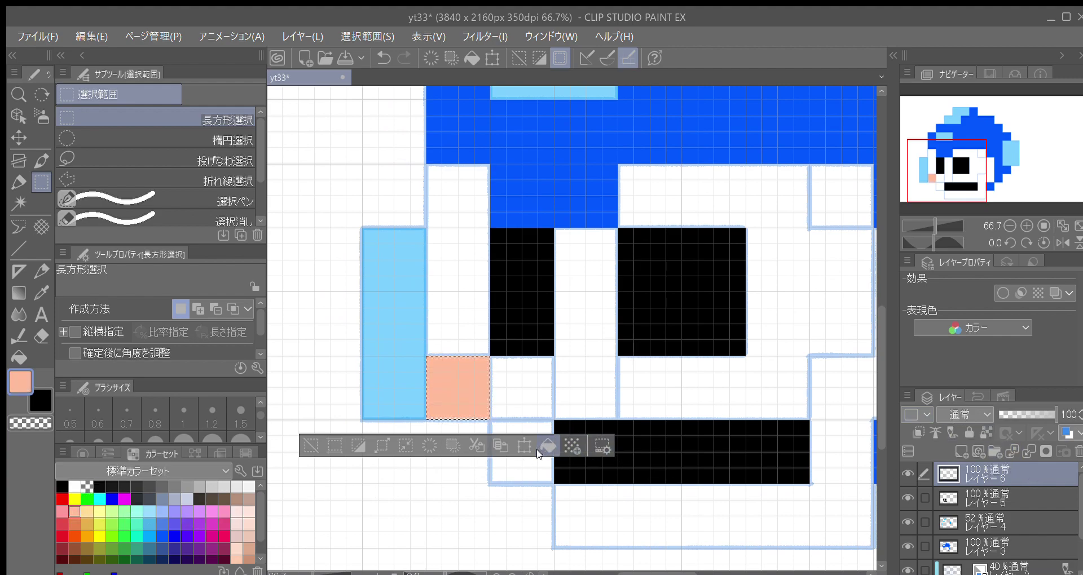
Try pale orange as the fill of the selected square, and restore its light salmon fill
left_click(86, 511)
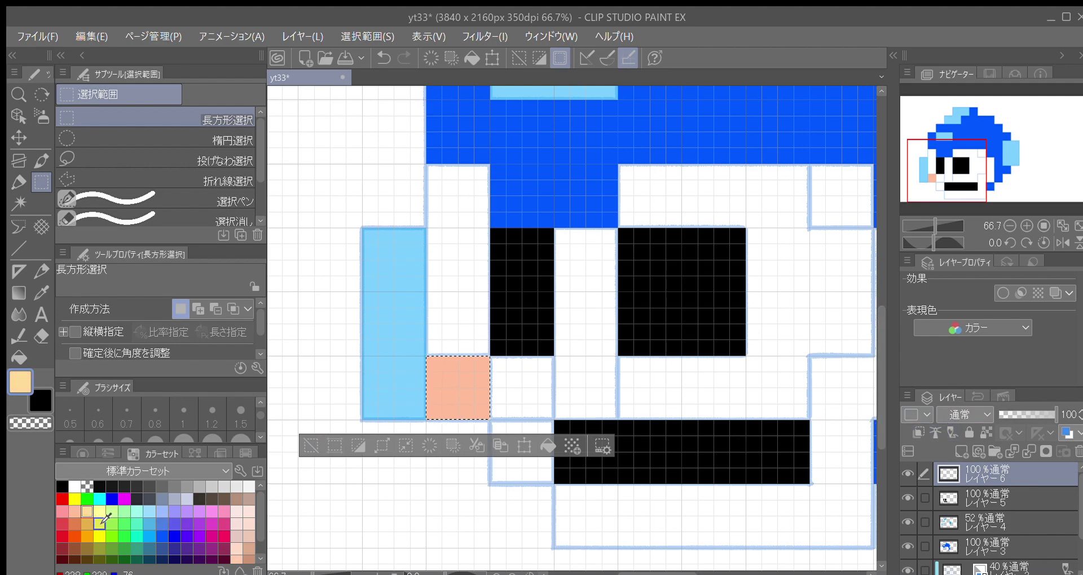
left_click(546, 445)
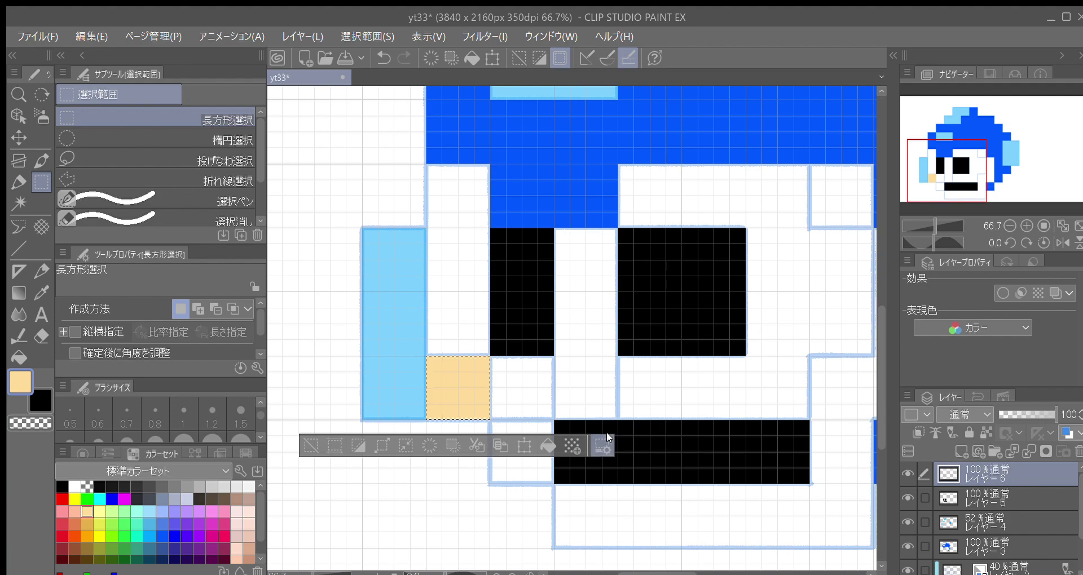
left_click(74, 512)
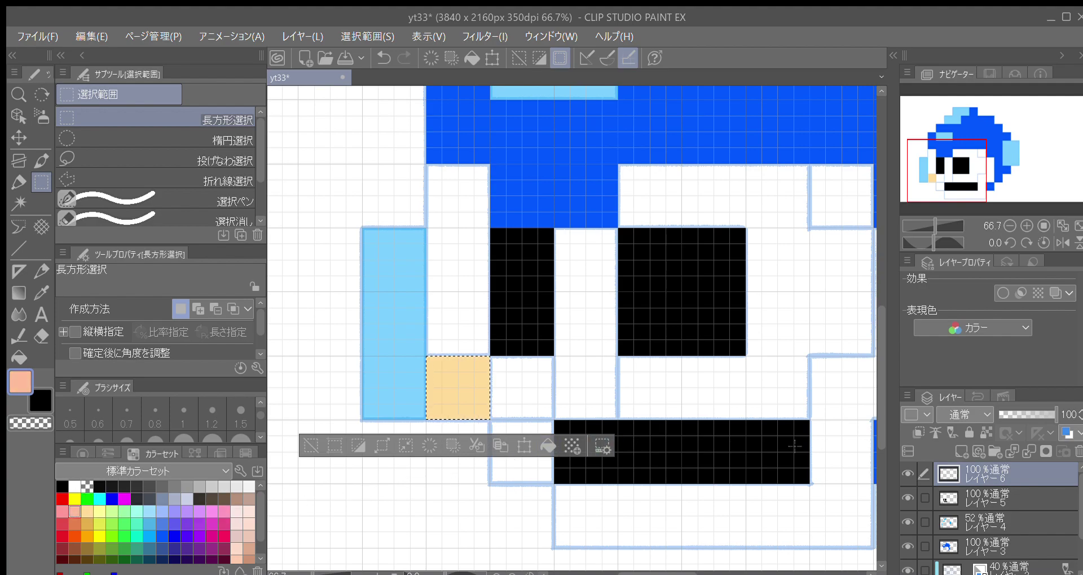
left_click(546, 444)
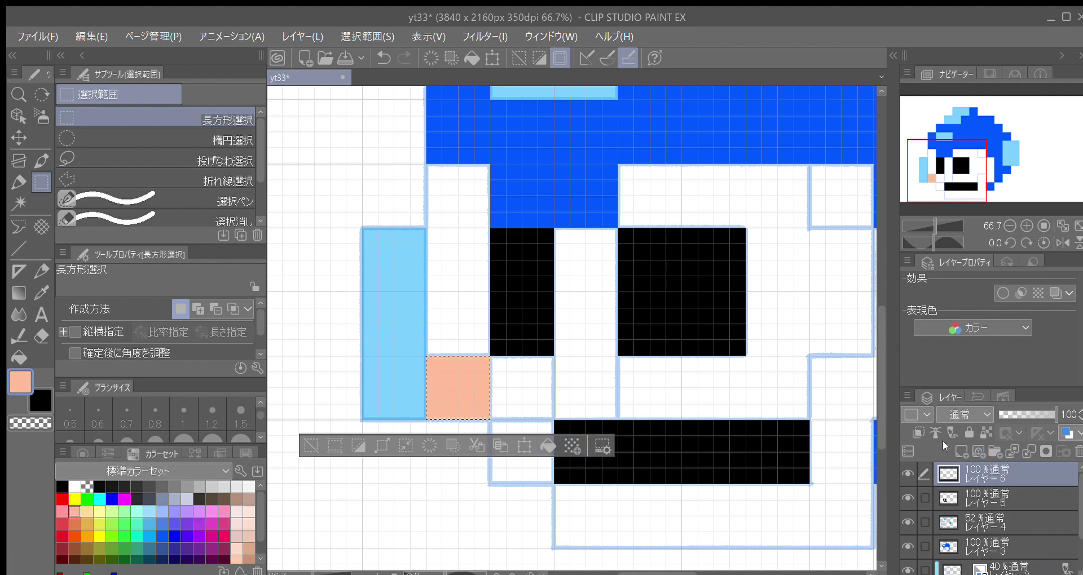
Set the opacity of レイヤー 6 to 50% and clear the selection
left_click(1031, 416)
left_click_drag(1031, 416, 1022, 416)
left_click(1081, 412)
left_click(1081, 411)
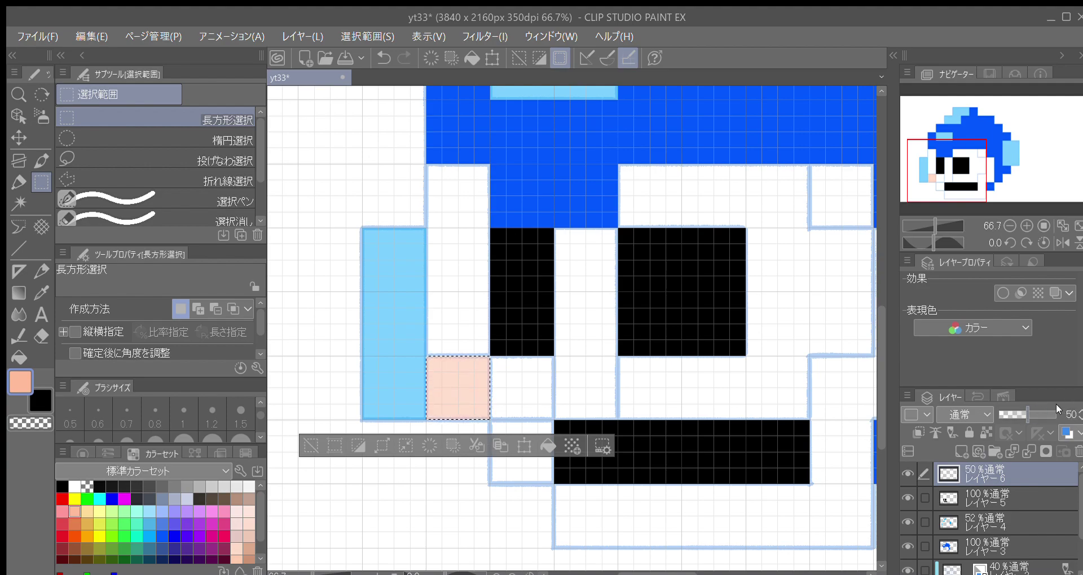
left_click(312, 446)
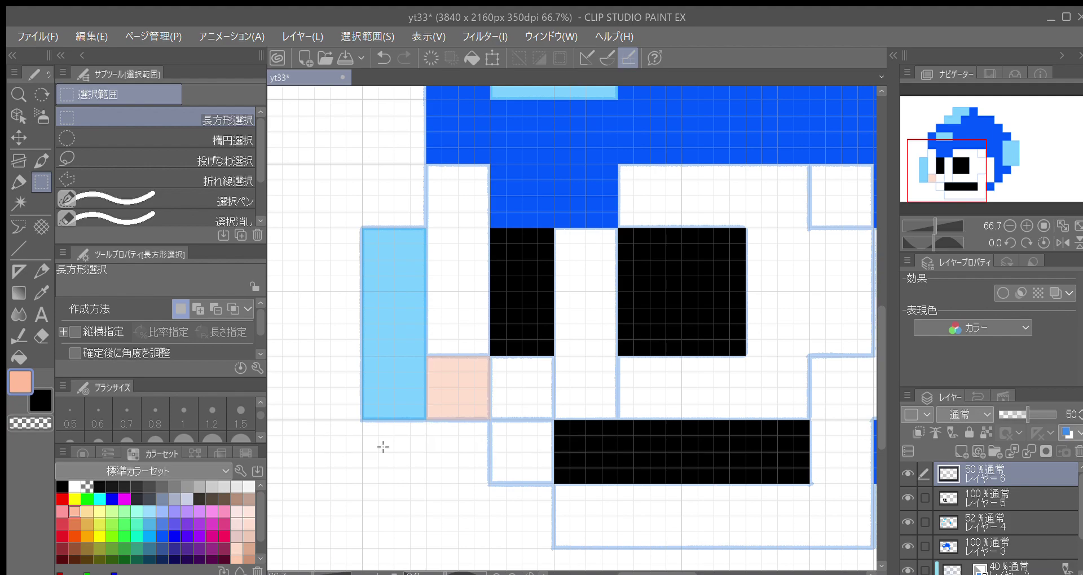
Fill the single empty square directly left of the black mouth with light salmon, and clear the selection
left_click_drag(658, 446, 624, 471)
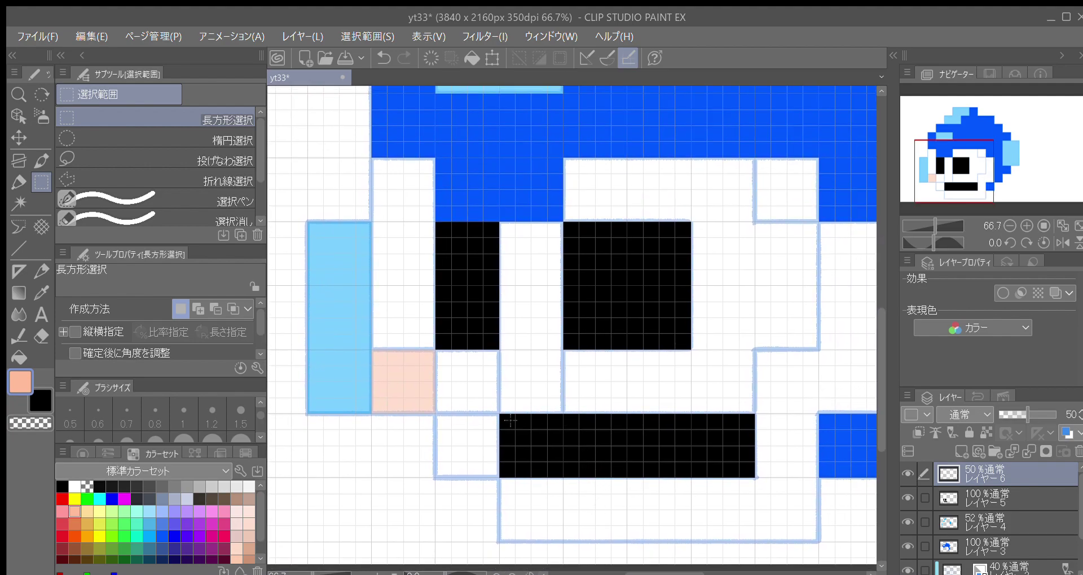
left_click_drag(436, 416, 499, 478)
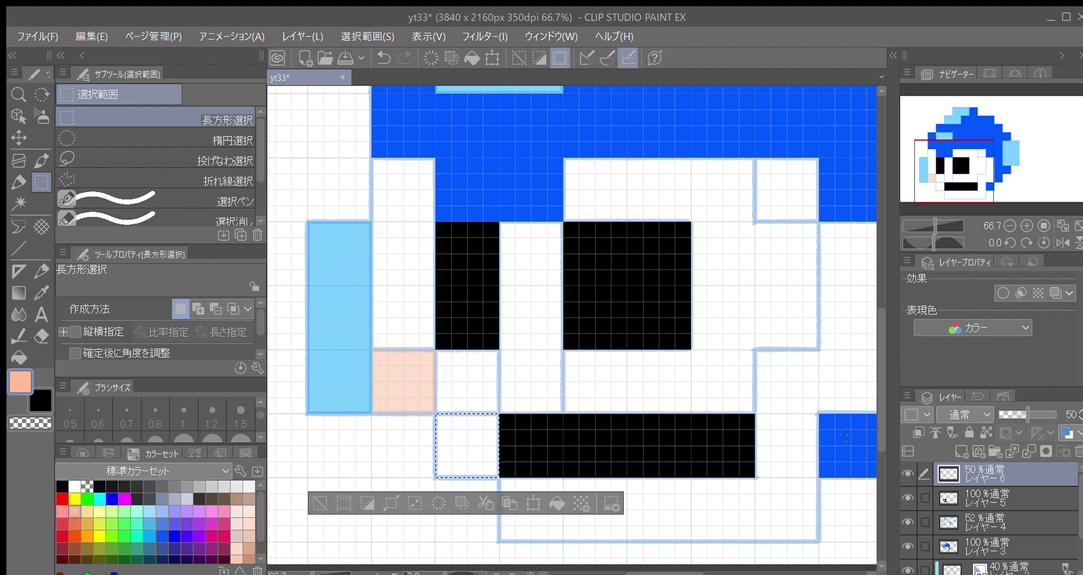
left_click(559, 504)
left_click(321, 503)
Fill the chin strip below the mouth, five squares wide and one high, with light salmon, and clear the selection
left_click_drag(700, 439, 635, 380)
left_click_drag(439, 420, 756, 483)
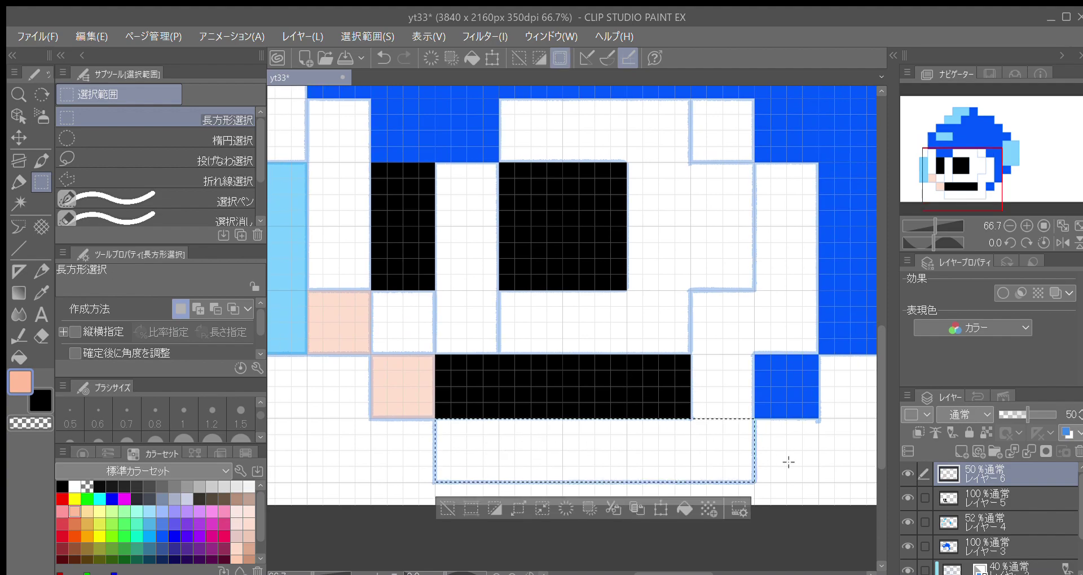
left_click(681, 507)
left_click(452, 508)
Fill the block just right of the mouth, one square wide and two high, with light salmon, and clear the selection
left_click_drag(737, 447, 661, 483)
left_click_drag(570, 345, 633, 473)
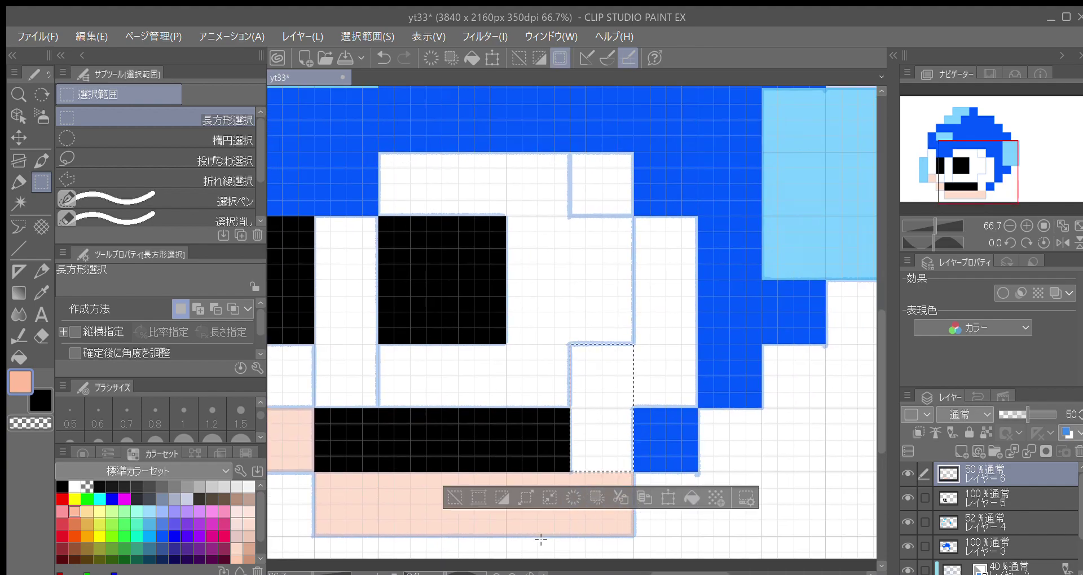
left_click(684, 497)
left_click(456, 497)
Fill the vertical strip between the two eyes, one square wide and three high, with light salmon
left_click_drag(639, 432, 826, 462)
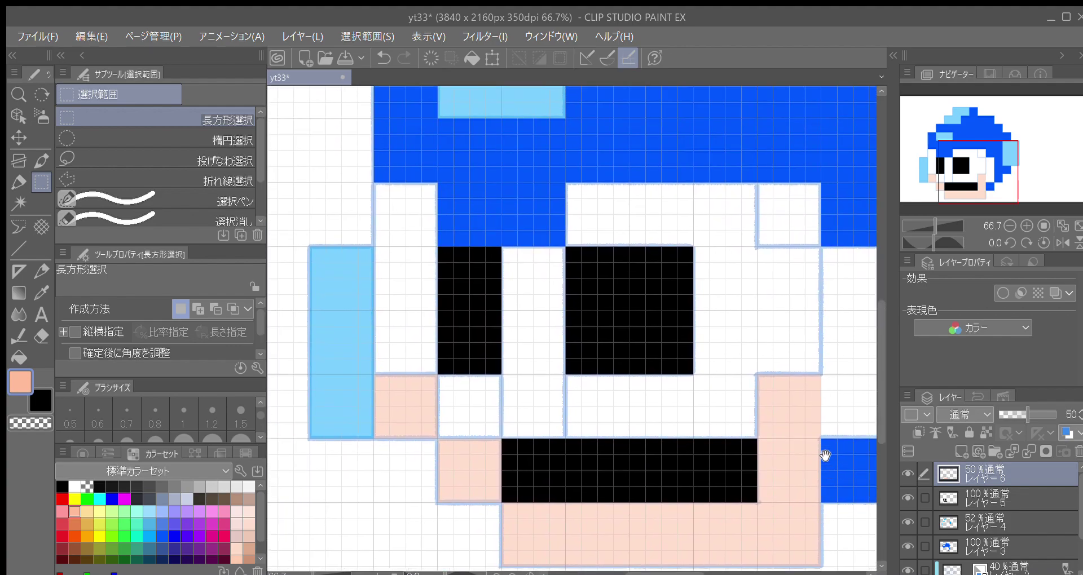
left_click_drag(506, 259, 570, 452)
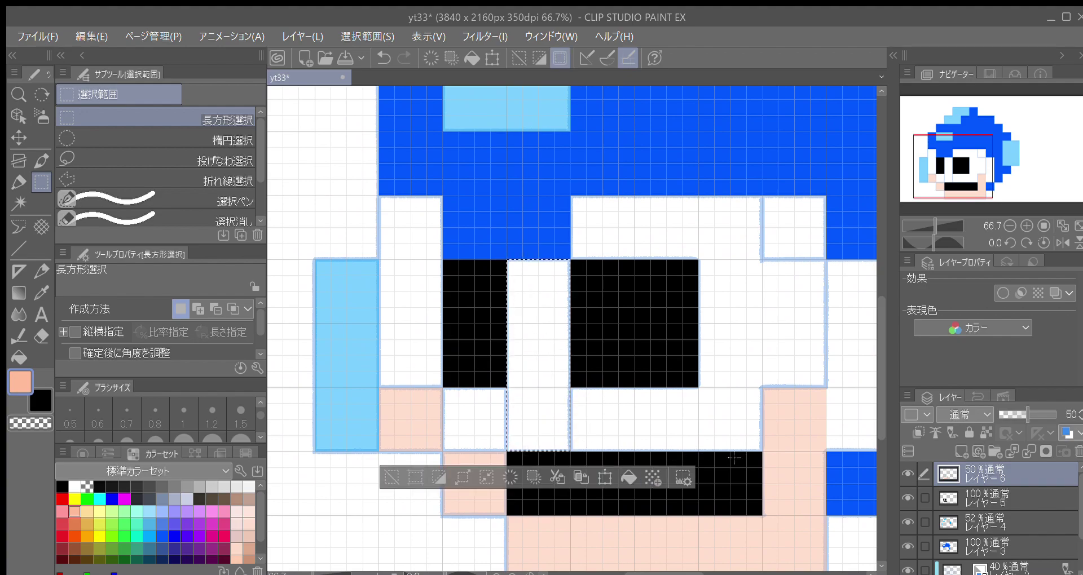
left_click(625, 476)
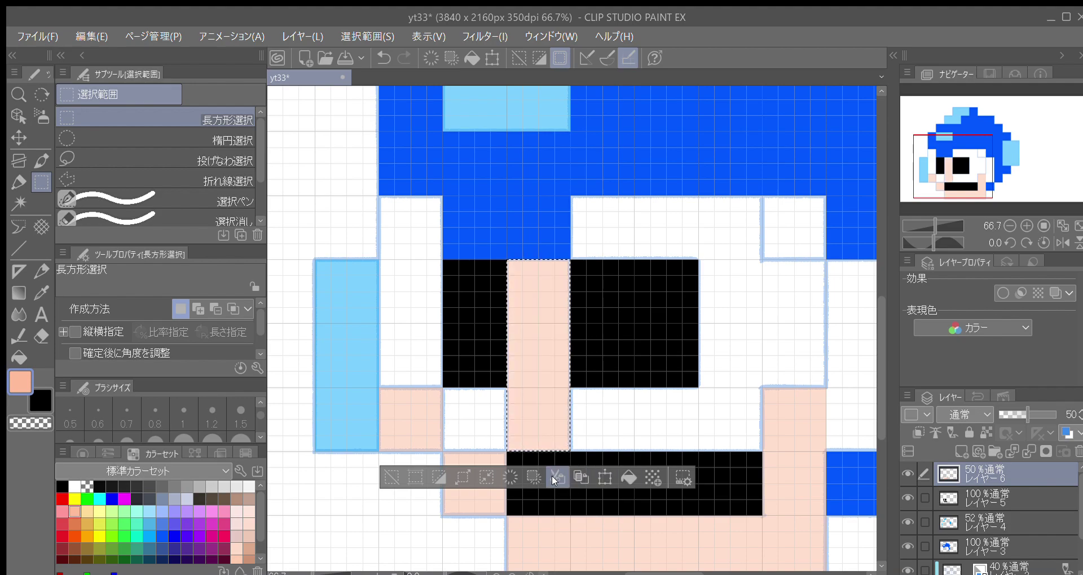
Clear the selection and fill the strip along the helmet's inner right edge, one square wide and three high, with light salmon
left_click(385, 477)
left_click_drag(729, 508, 641, 527)
left_click_drag(722, 480, 653, 462)
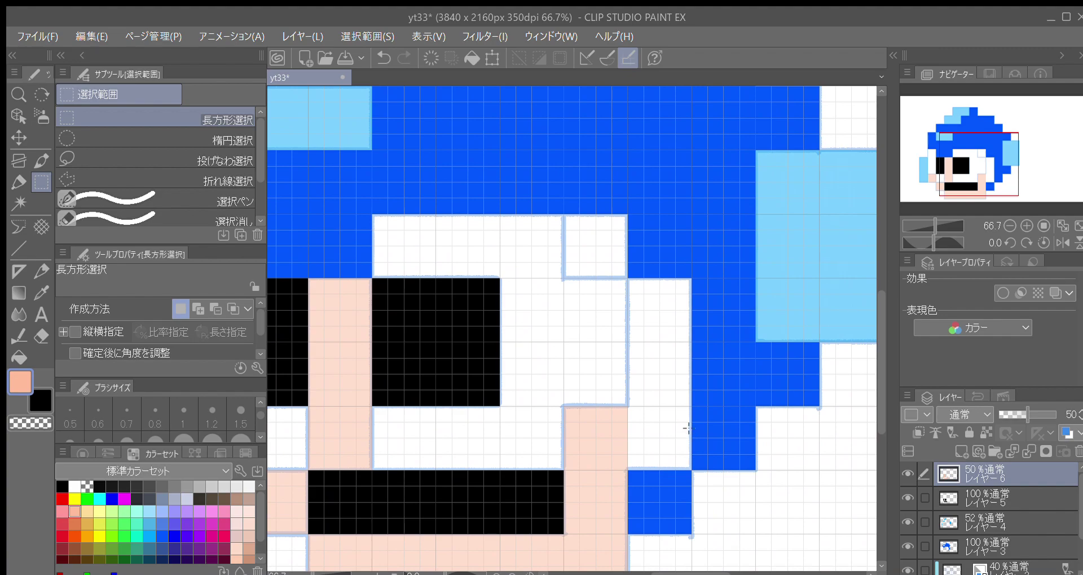
left_click_drag(606, 271, 757, 501)
left_click(728, 488)
key("ctrl+d")
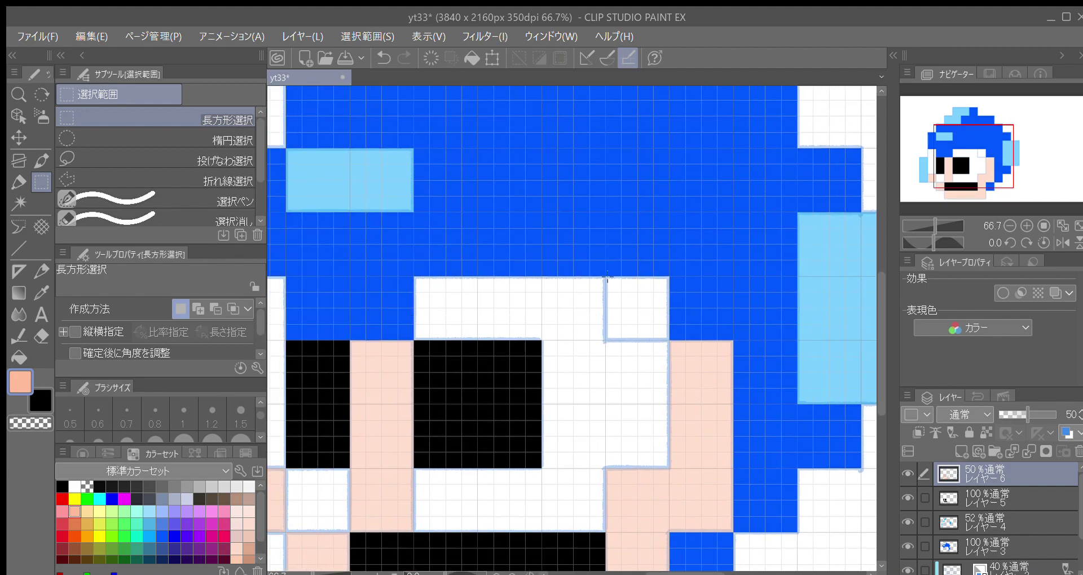
Fill the single square at the face's upper-right corner, just under the helmet, with light salmon, and clear the selection
left_click_drag(604, 276, 669, 340)
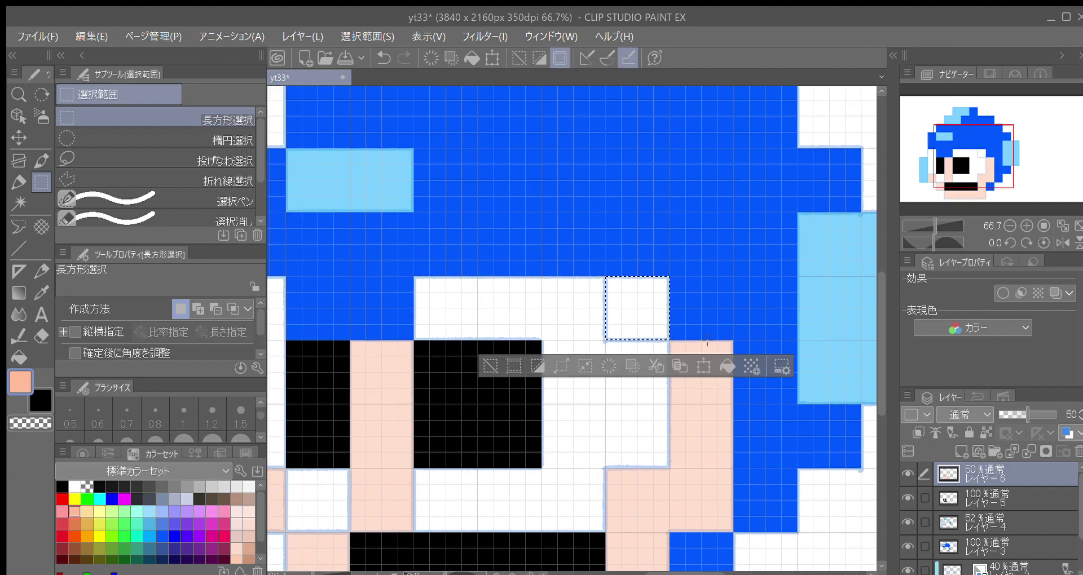
left_click(728, 367)
left_click(490, 367)
left_click_drag(671, 492, 719, 393)
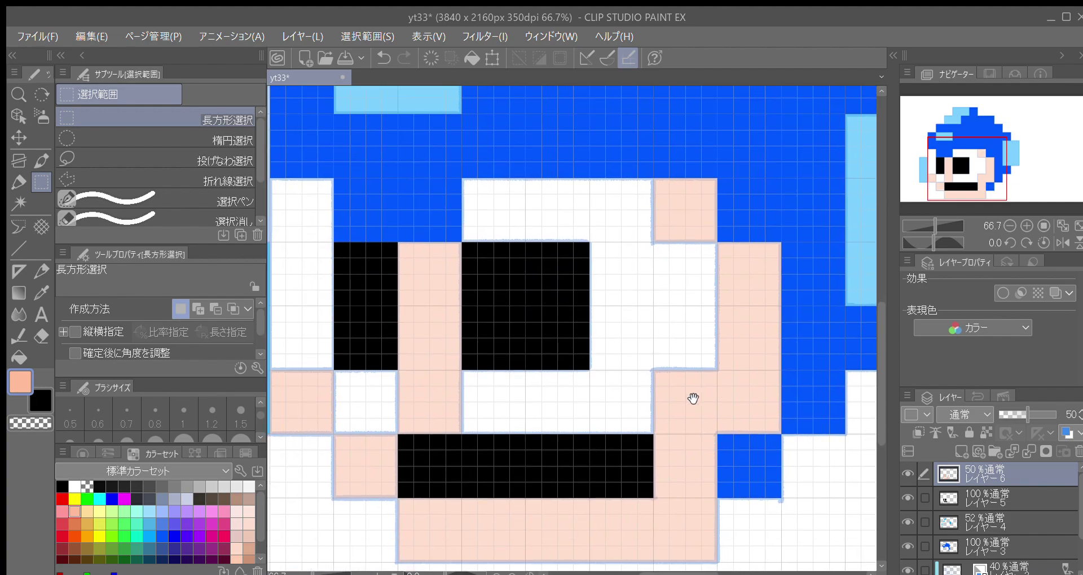
left_click_drag(701, 428, 654, 466)
Set the opacity of the skin layer レイヤー6 to 55% and of the light-blue layer レイヤー4 to 50%
left_click(1009, 225)
left_click(1010, 225)
left_click_drag(718, 452, 684, 459)
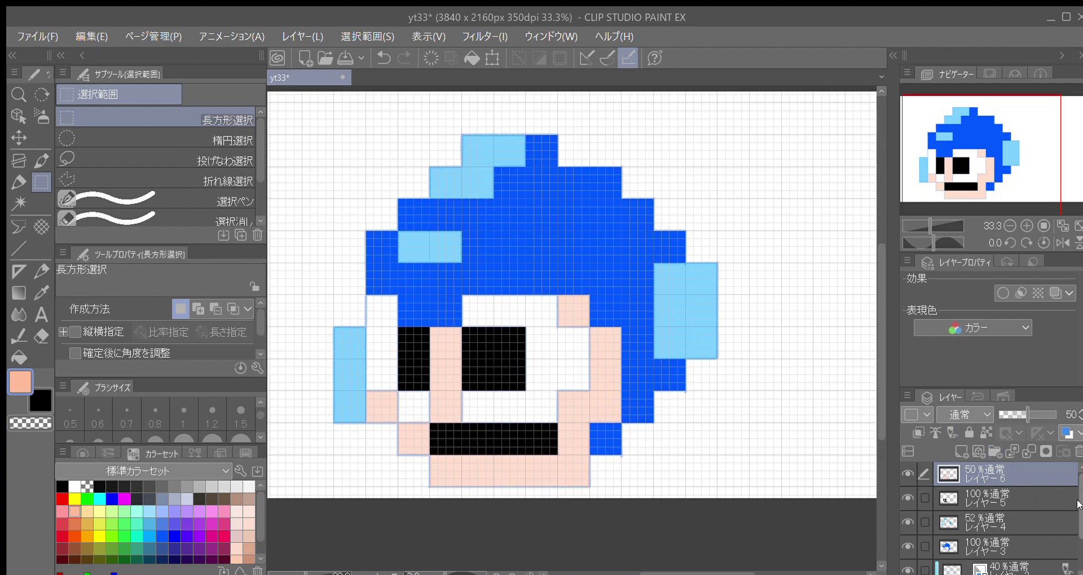
mouse_move(1079, 498)
left_mouse_down()
mouse_move(1080, 527)
mouse_move(1080, 493)
left_mouse_up()
mouse_move(1025, 414)
left_mouse_down()
mouse_move(1037, 410)
mouse_move(1025, 416)
left_mouse_up()
left_click(1037, 501)
mouse_move(1078, 486)
left_mouse_down()
mouse_move(1079, 499)
mouse_move(1079, 482)
left_mouse_up()
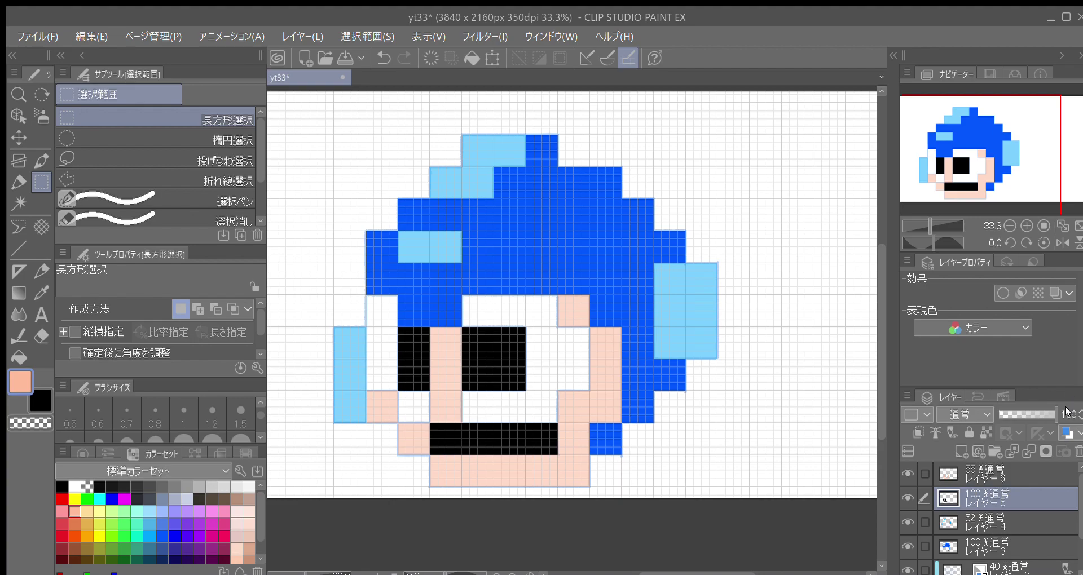
left_click(1012, 522)
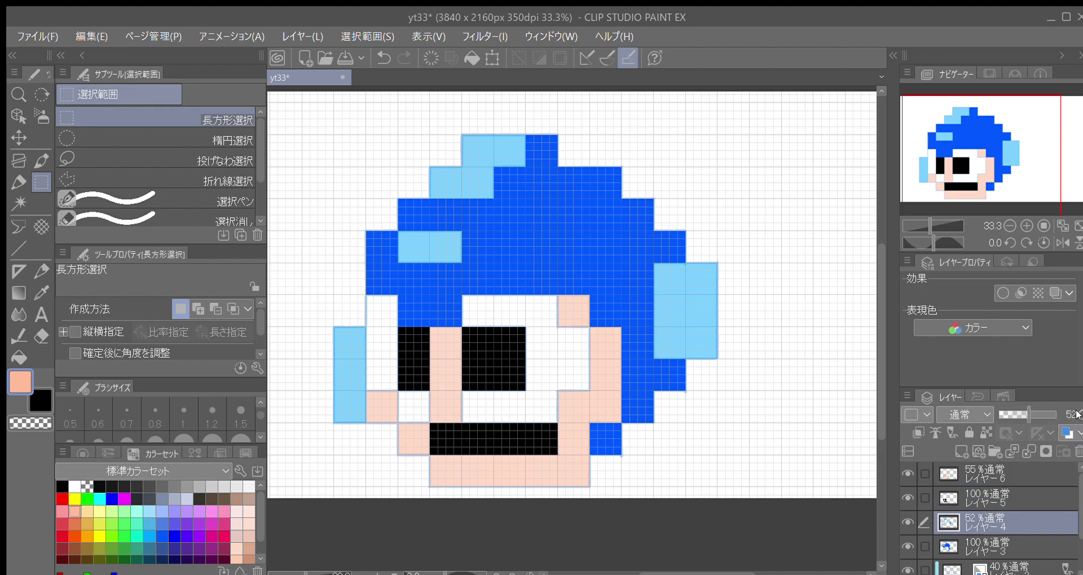
Set the opacity of the blue helmet layer レイヤー3 to 90%
left_click(1027, 537)
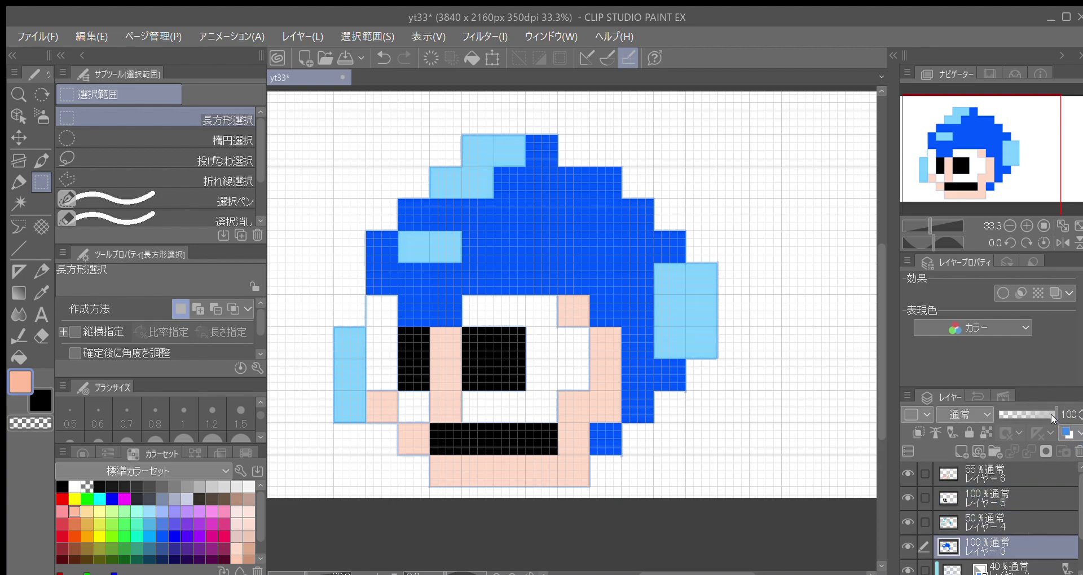
left_click_drag(1051, 414, 1040, 411)
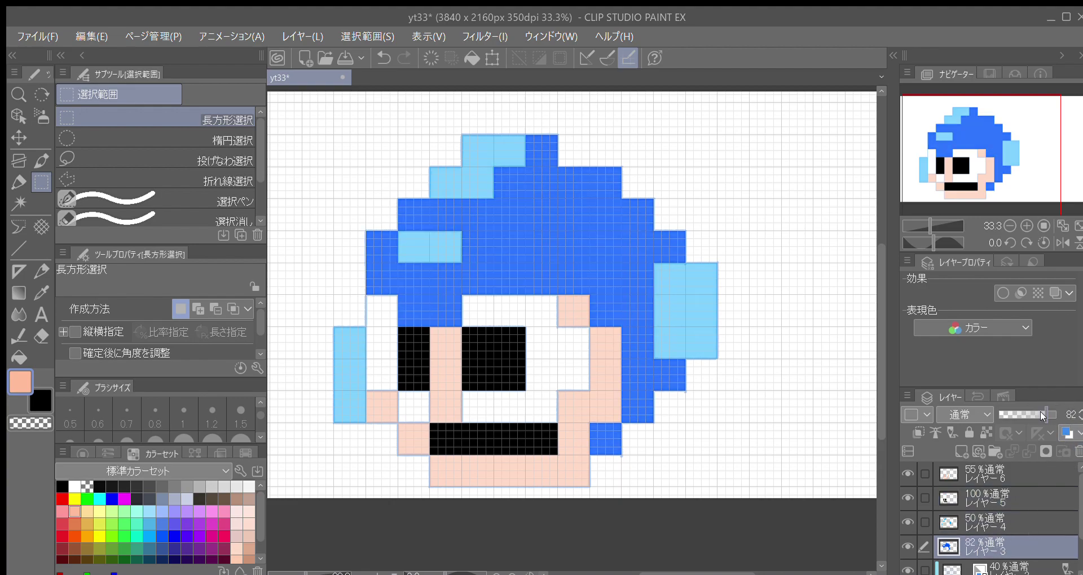
left_click(1077, 412)
left_click_drag(1080, 508, 1079, 486)
left_click(1010, 226)
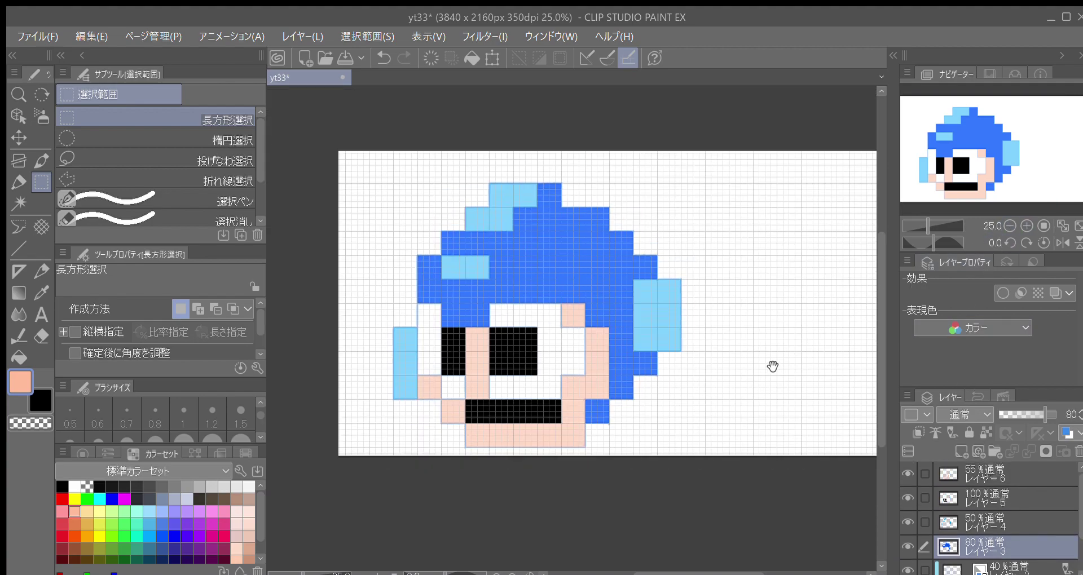
left_click_drag(773, 367, 735, 364)
left_click_drag(1079, 507, 1081, 537)
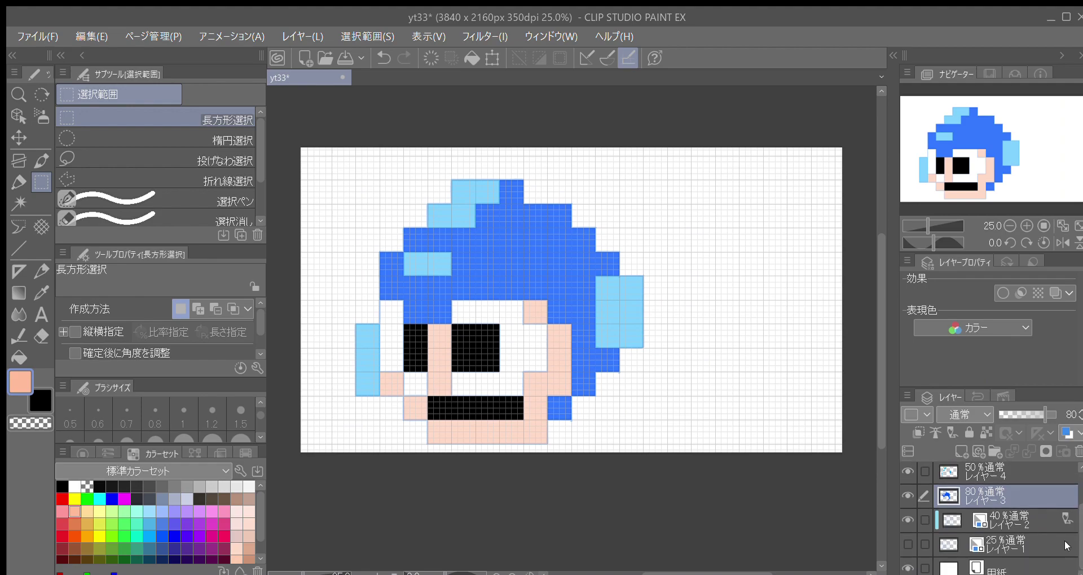
left_click(1043, 564)
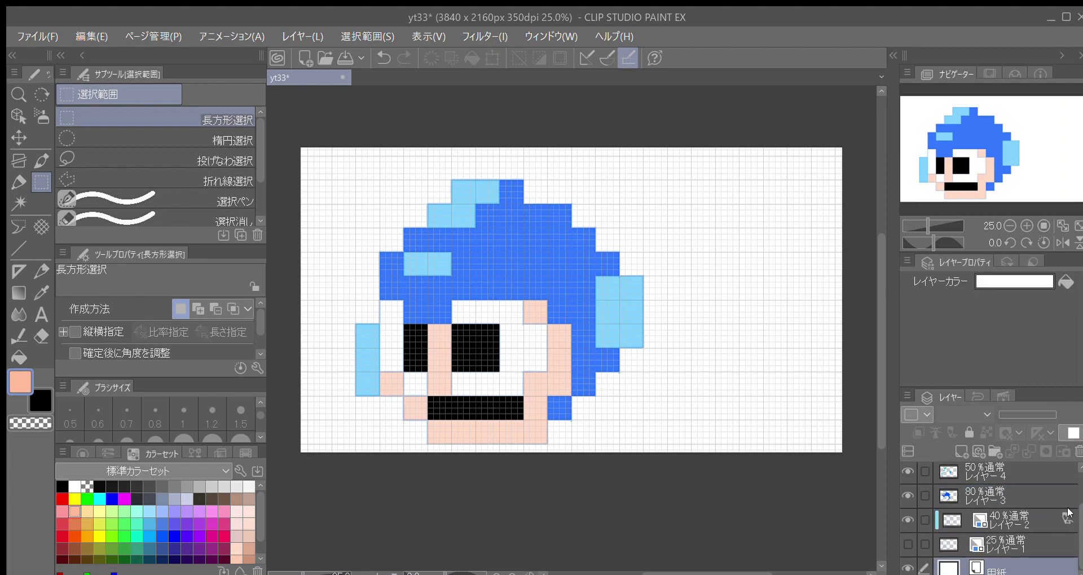
left_click(1034, 495)
left_click(1045, 414)
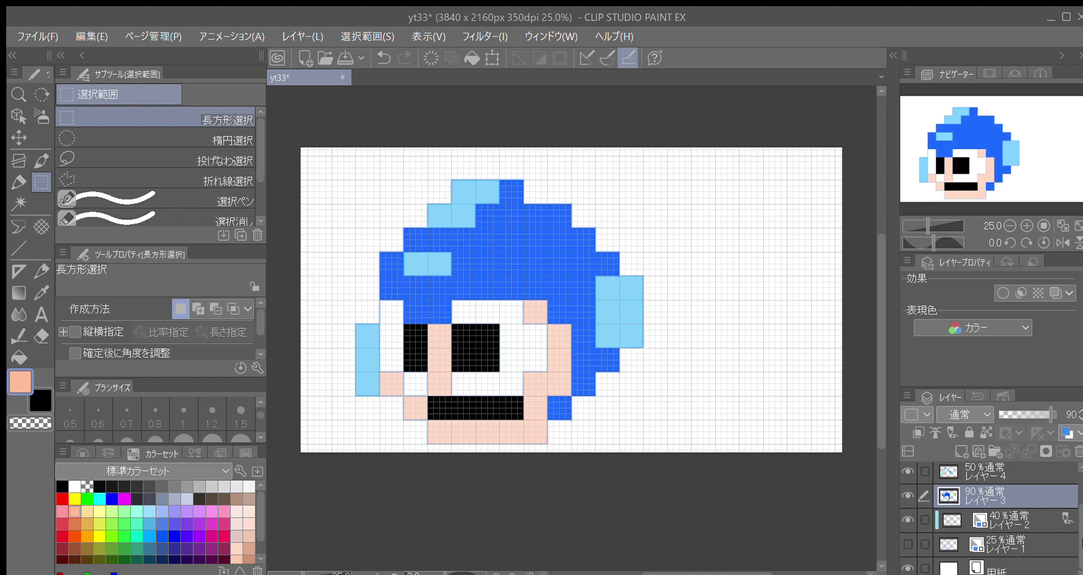
scroll(1080, 521, "up", 1)
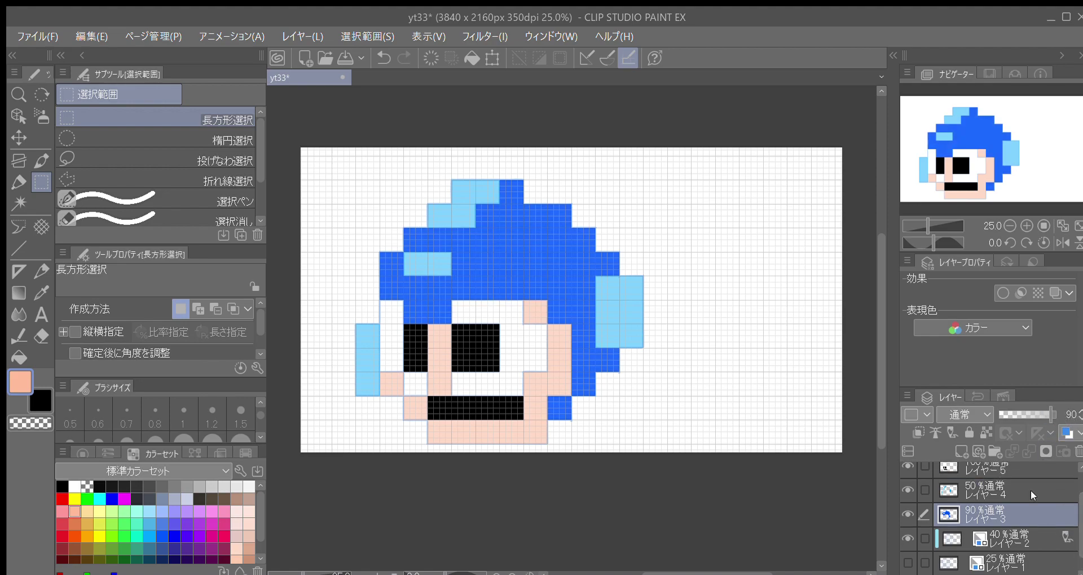
scroll(761, 322, "down", 4)
scroll(761, 322, "up", 4)
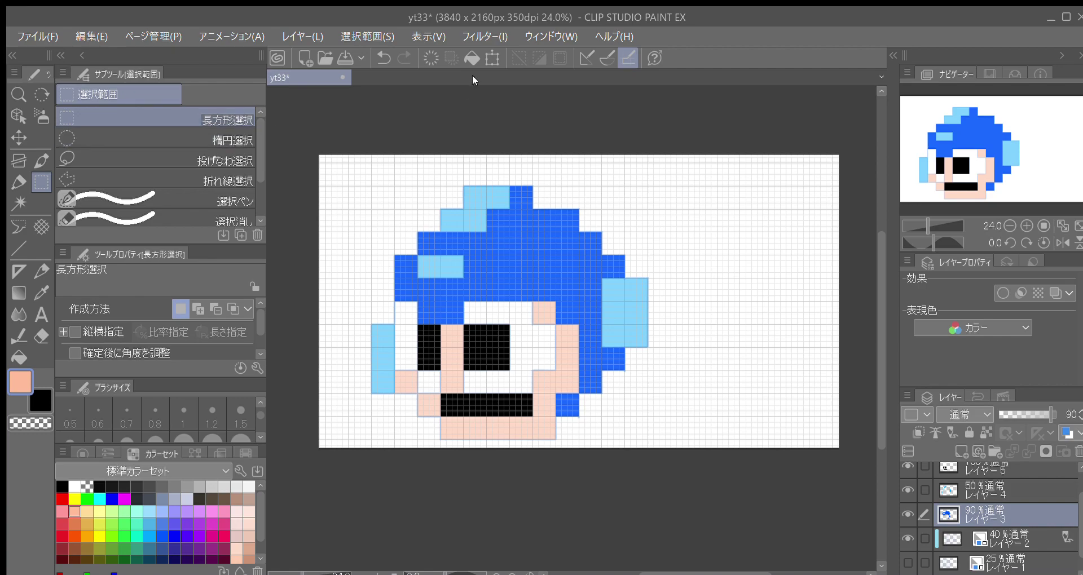
scroll(564, 193, "down", 1)
scroll(564, 198, "up", 2)
scroll(564, 199, "down", 1)
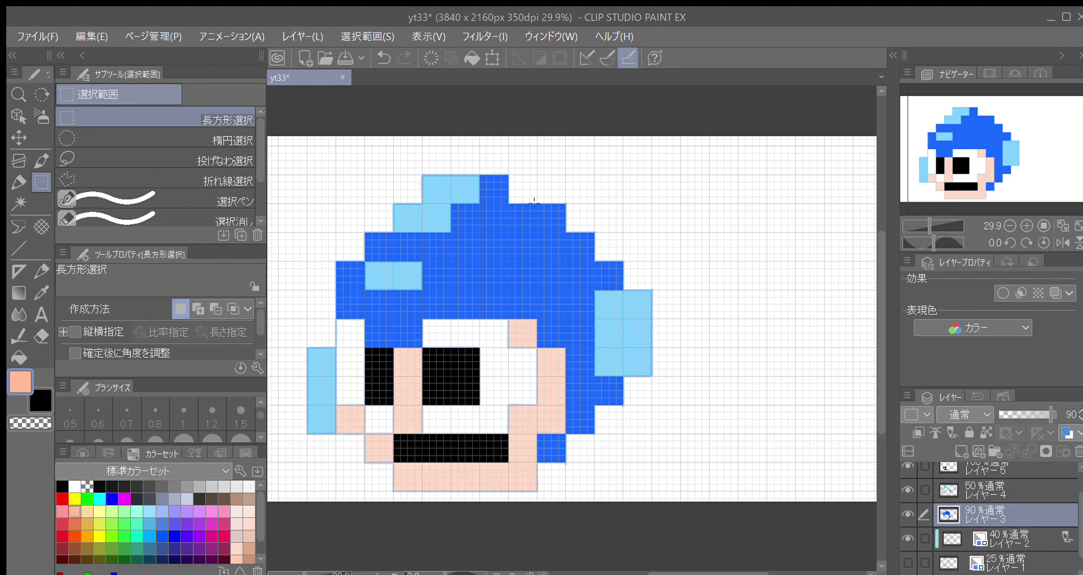
scroll(501, 189, "down", 1)
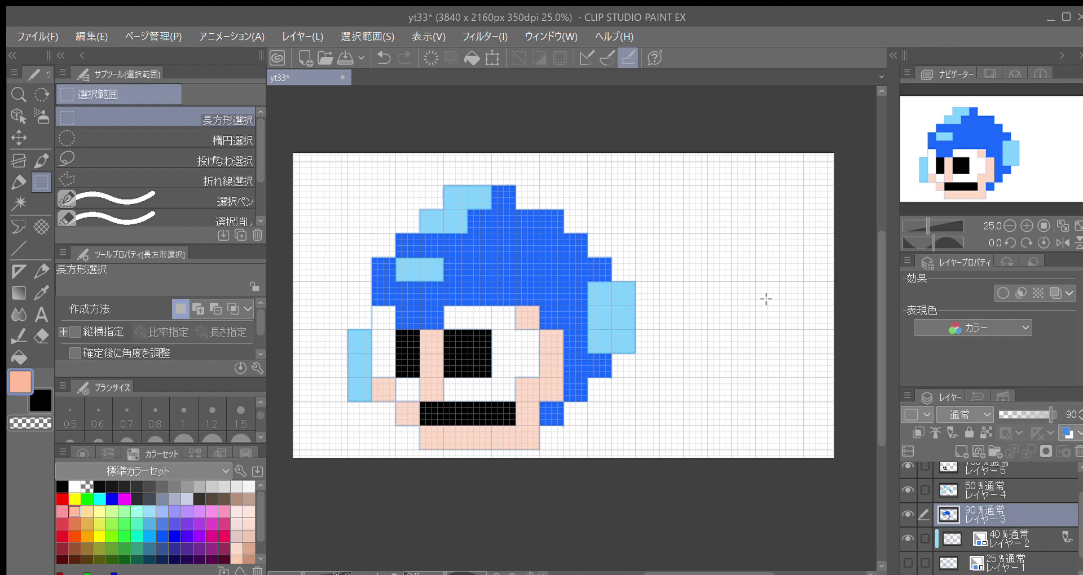
scroll(650, 293, "up", 2)
scroll(649, 293, "down", 2)
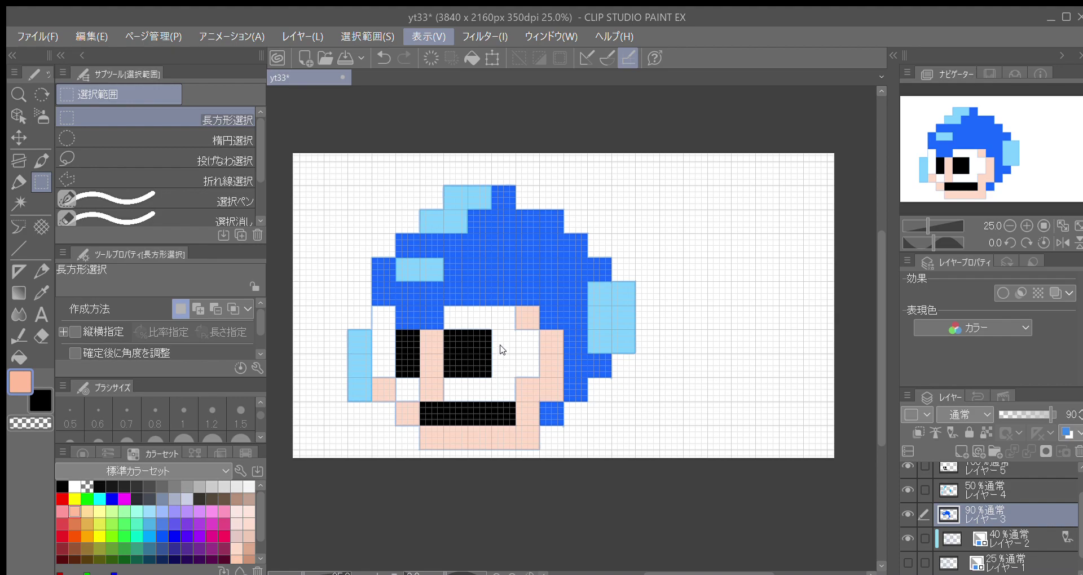
Hide the canvas grid and the rough outline layer レイヤー2
scroll(520, 341, "down", 1)
scroll(520, 341, "up", 2)
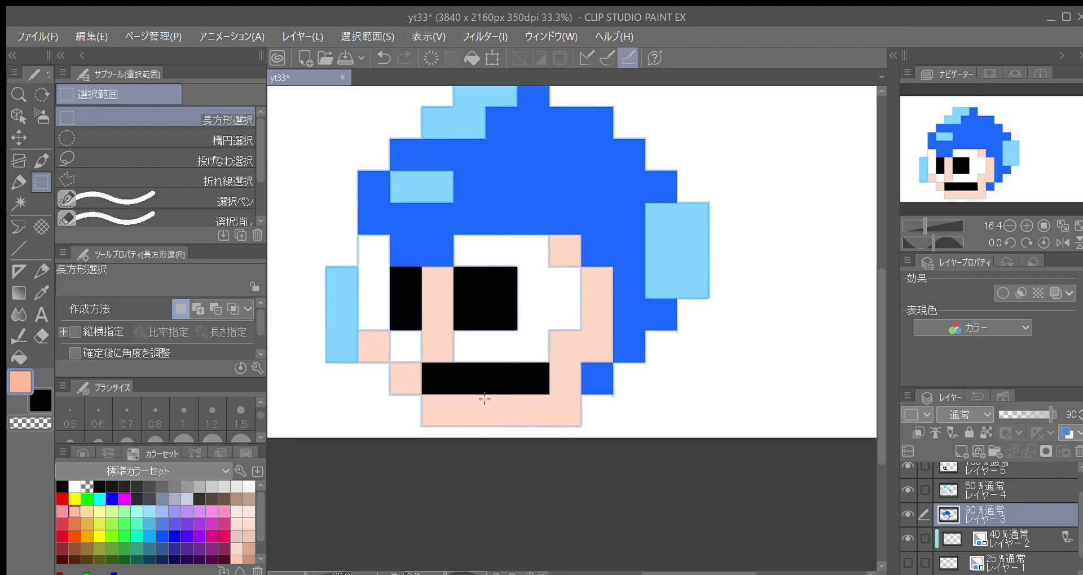
scroll(636, 314, "down", 1)
scroll(636, 314, "down", 1)
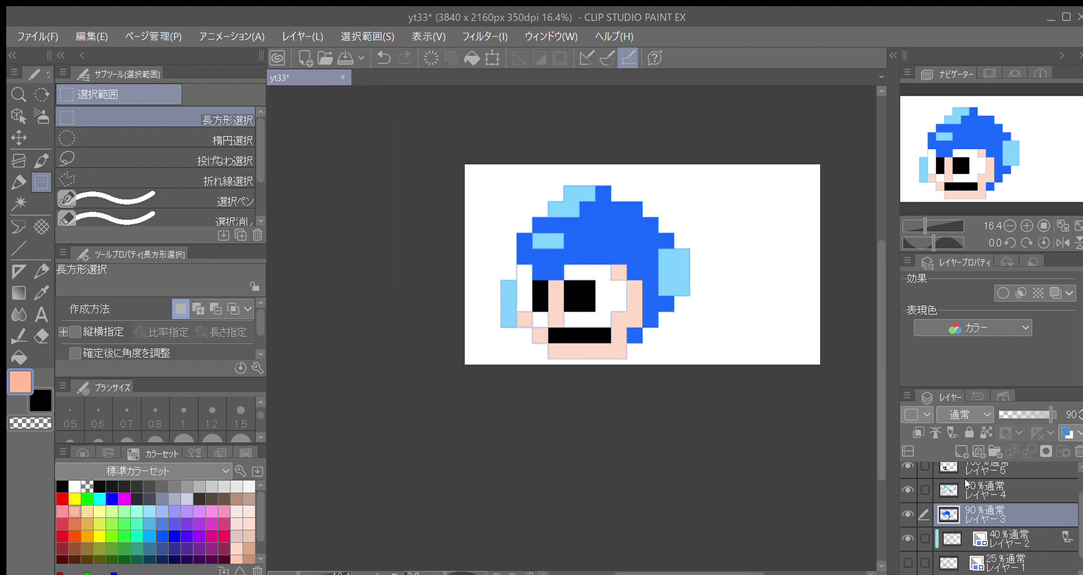
scroll(909, 508, "down", 1)
left_click(907, 521)
scroll(694, 242, "up", 2)
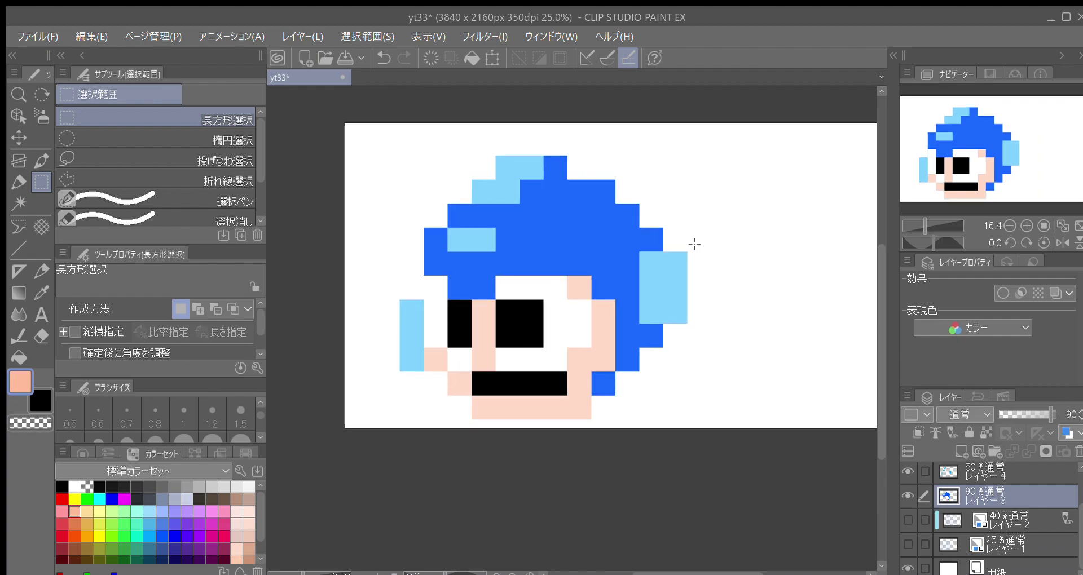
Examine the head without the grid at several magnifications, comparing it with the paper layer and the outline layer レイヤー2 shown and hidden
scroll(589, 170, "down", 2)
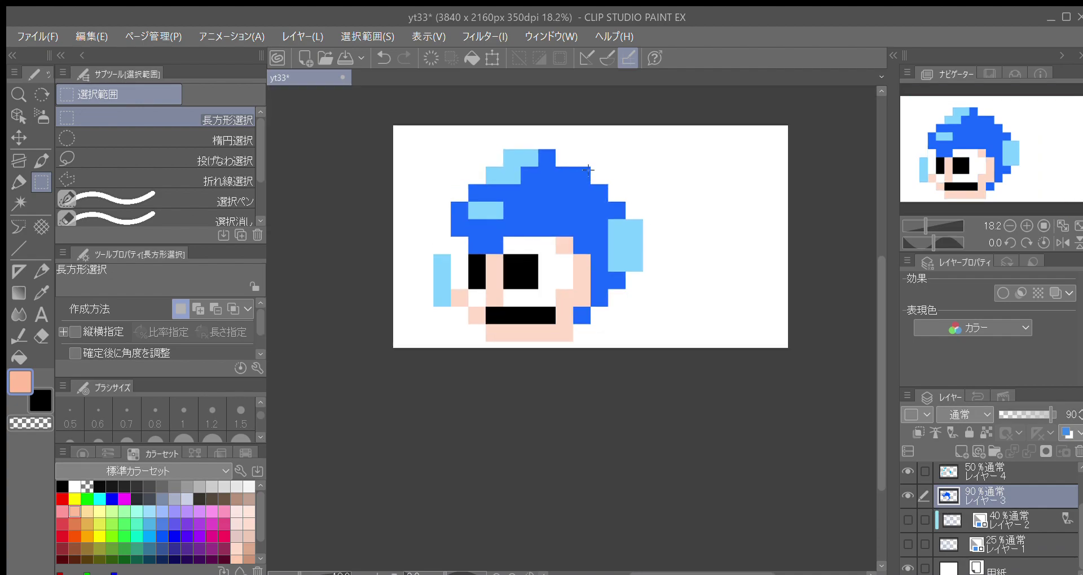
scroll(589, 170, "up", 2)
scroll(598, 203, "down", 2)
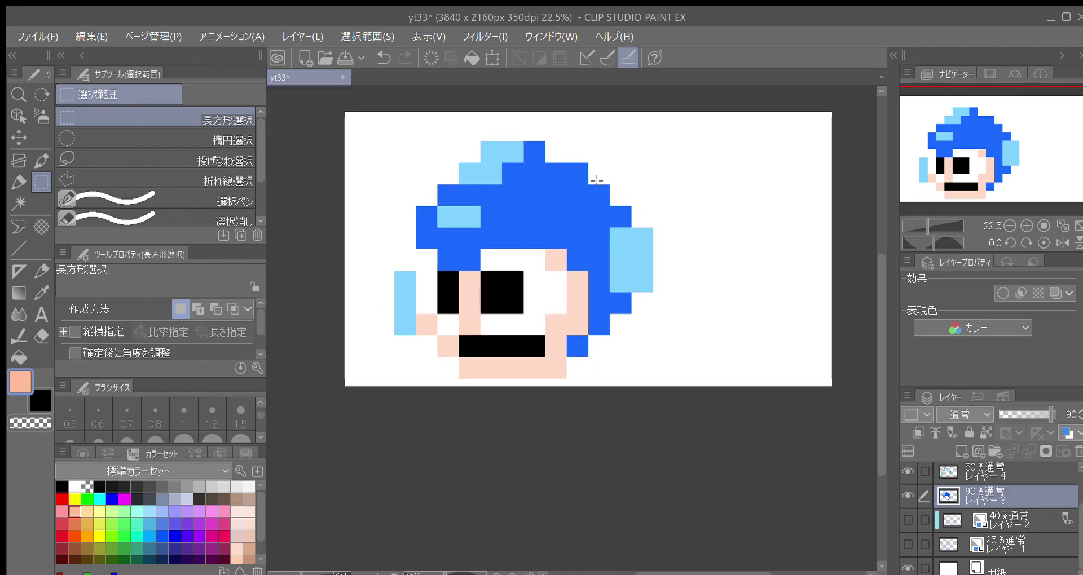
scroll(611, 240, "up", 1)
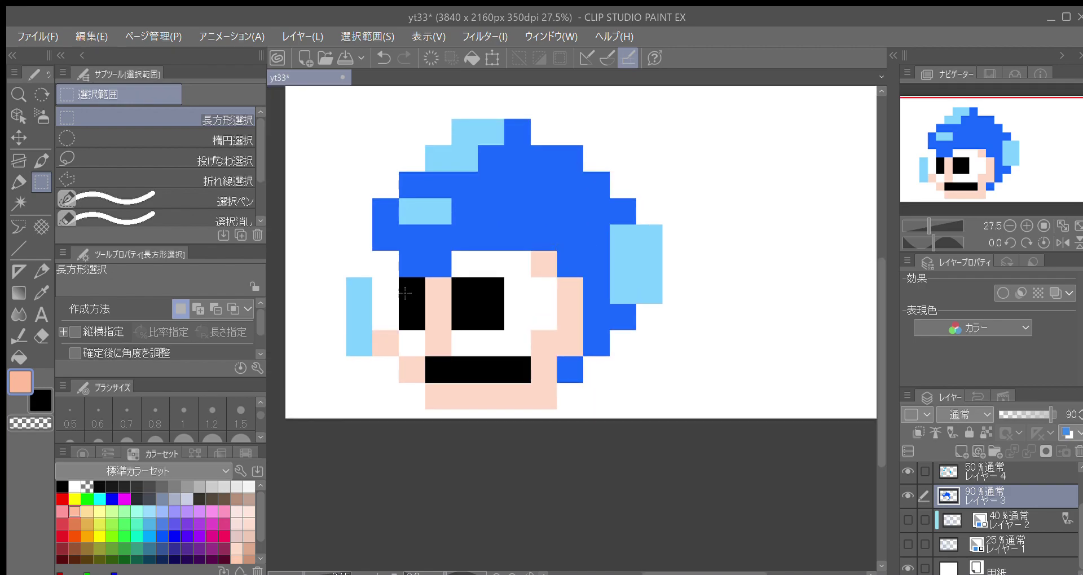
scroll(402, 294, "up", 1)
left_click(907, 568)
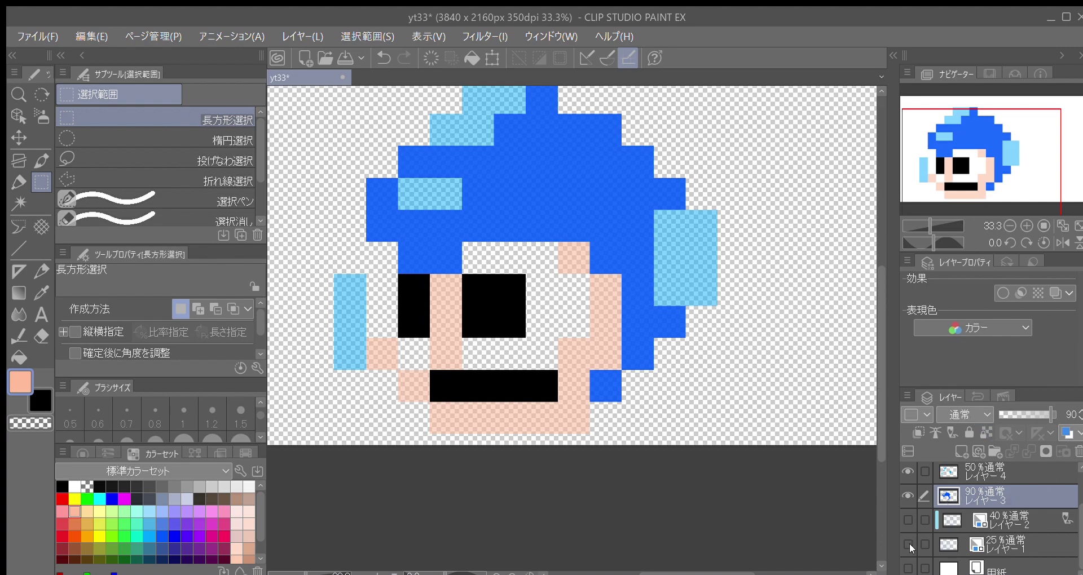
left_click(907, 568)
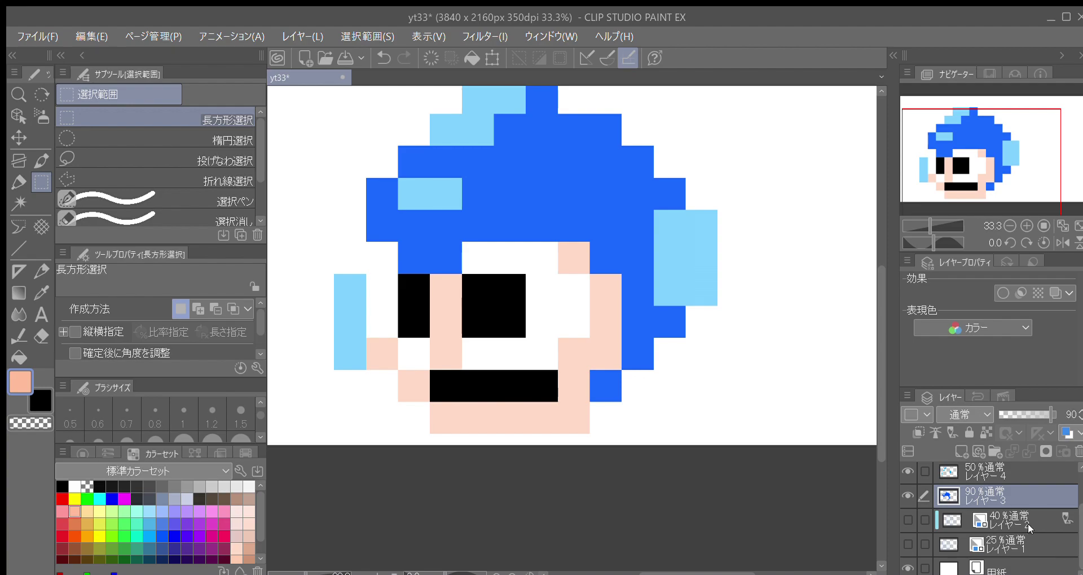
scroll(992, 521, "up", 2)
left_click(906, 561)
left_click(906, 561)
left_click(906, 561)
left_click(906, 561)
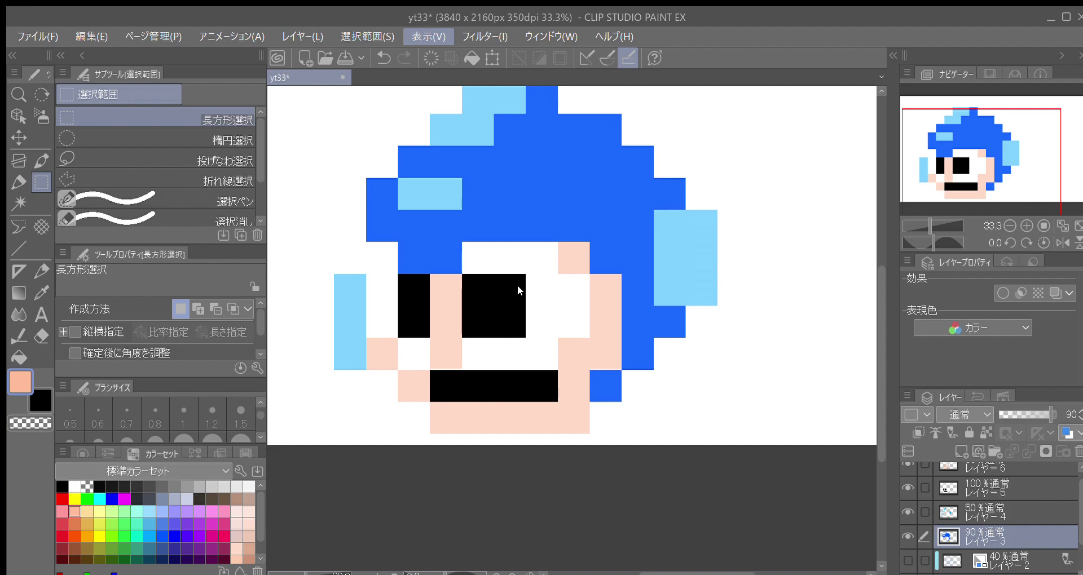
Show the canvas grid again and add a new layer above the skin layer レイヤー6
left_click(516, 338)
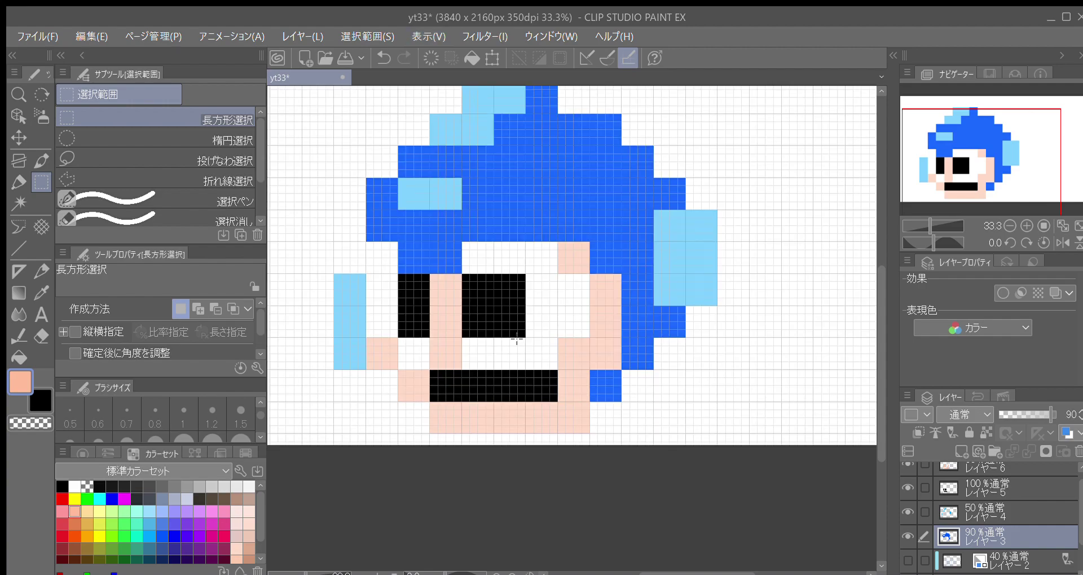
scroll(1010, 513, "up", 1)
left_click(998, 468)
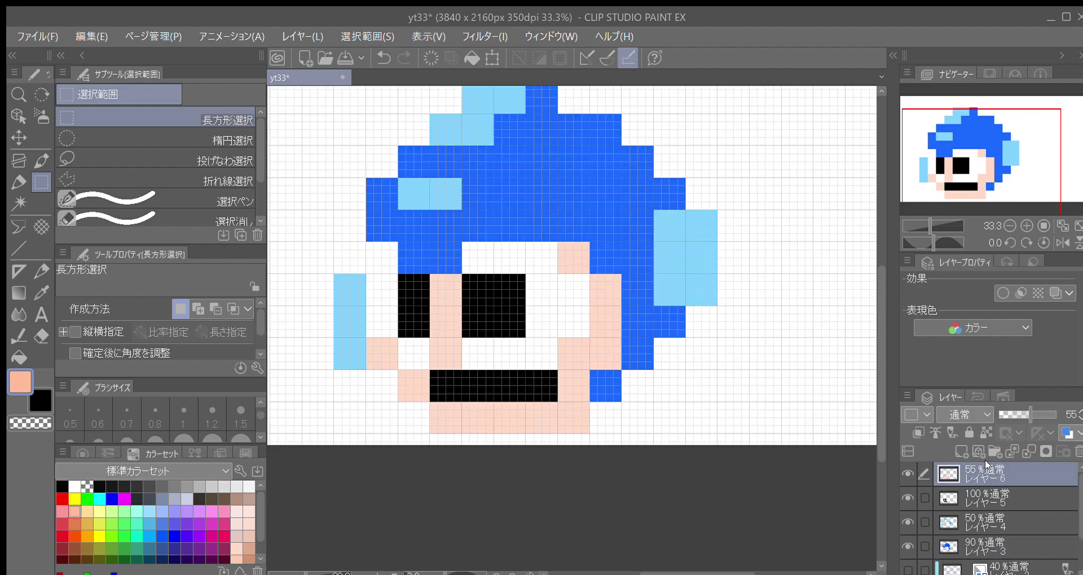
left_click(956, 449)
Hide the paper layer, fill the strip left of the left eye, one square wide and three high, with white, and clear the selection
scroll(417, 282, "up", 3)
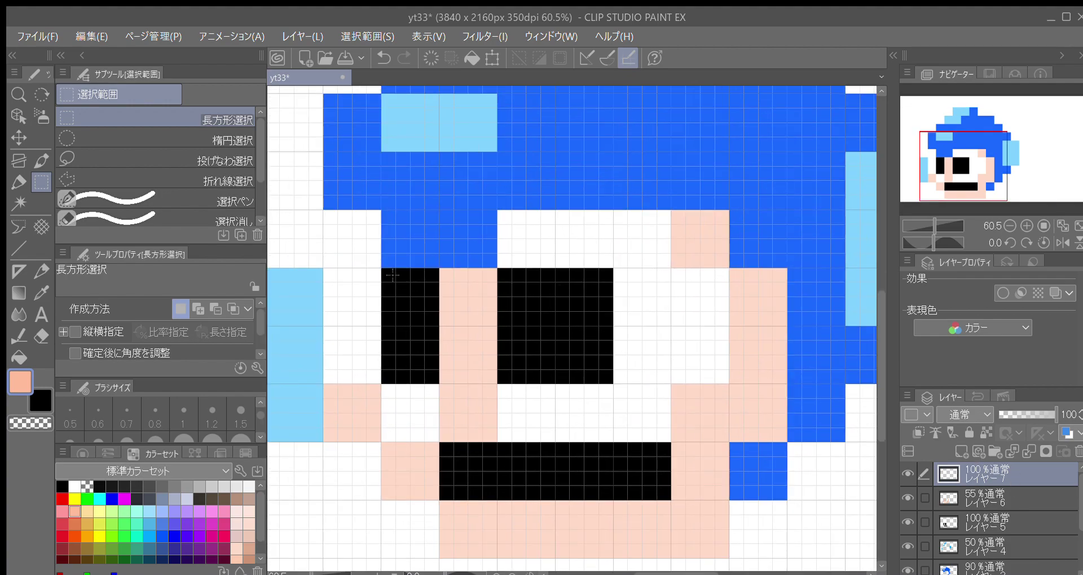
left_click_drag(439, 291, 547, 281)
left_click_drag(435, 199, 497, 373)
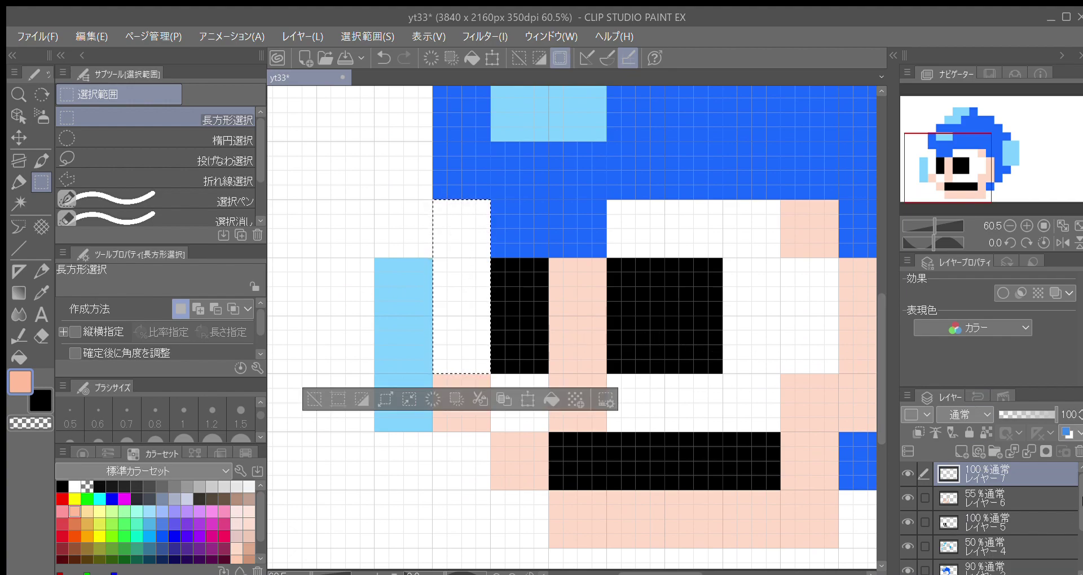
scroll(1015, 508, "down", 3)
left_click(907, 570)
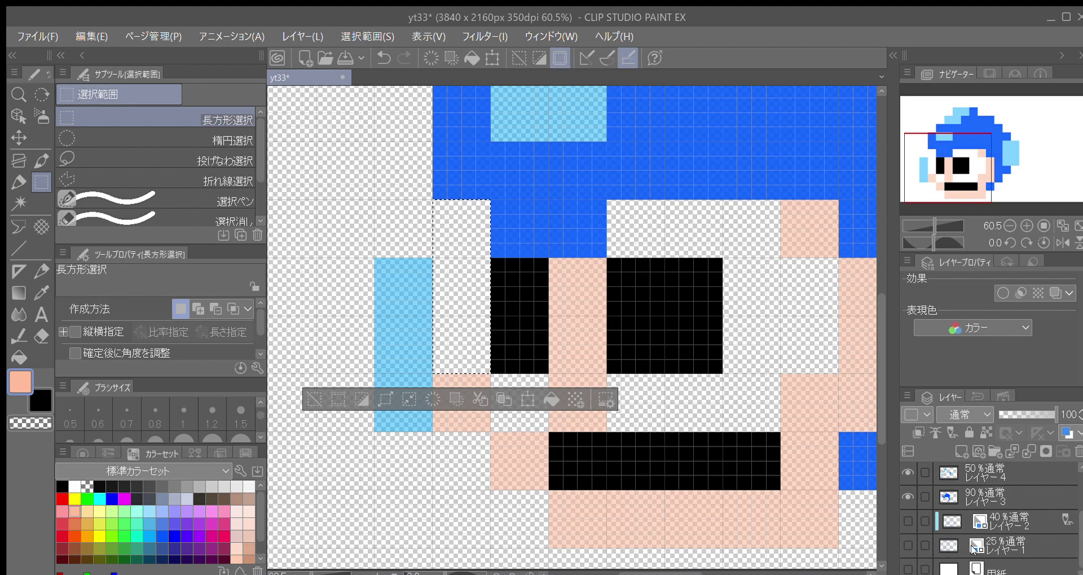
left_click(74, 486)
left_click(551, 399)
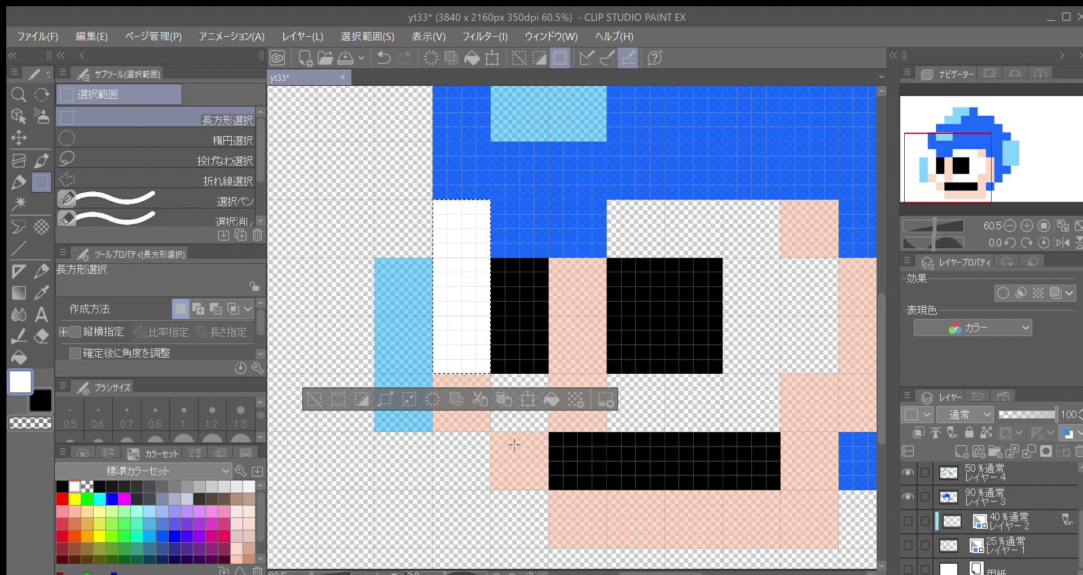
left_click(314, 400)
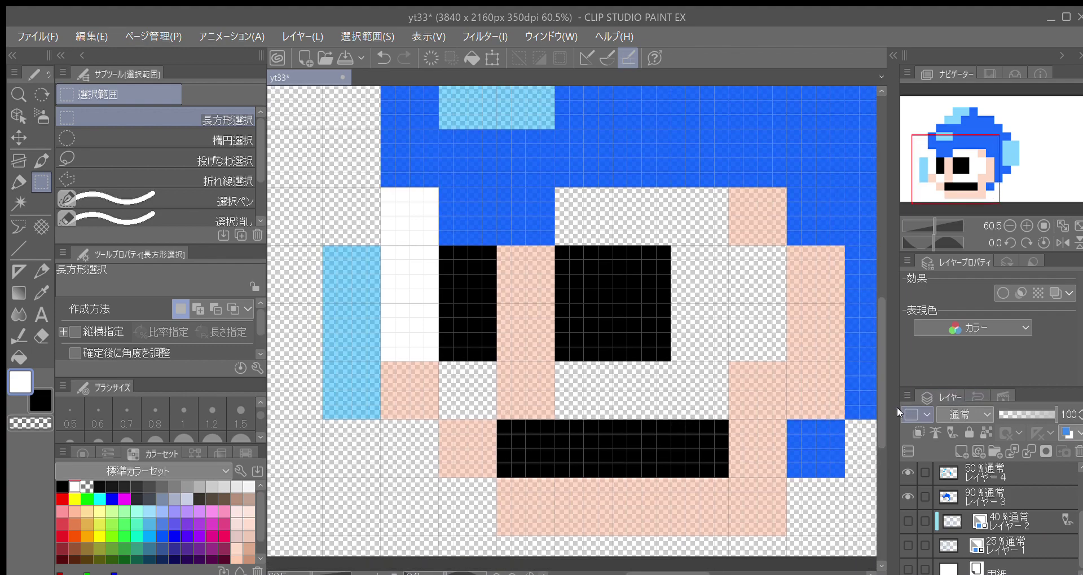
left_click_drag(632, 395, 668, 398)
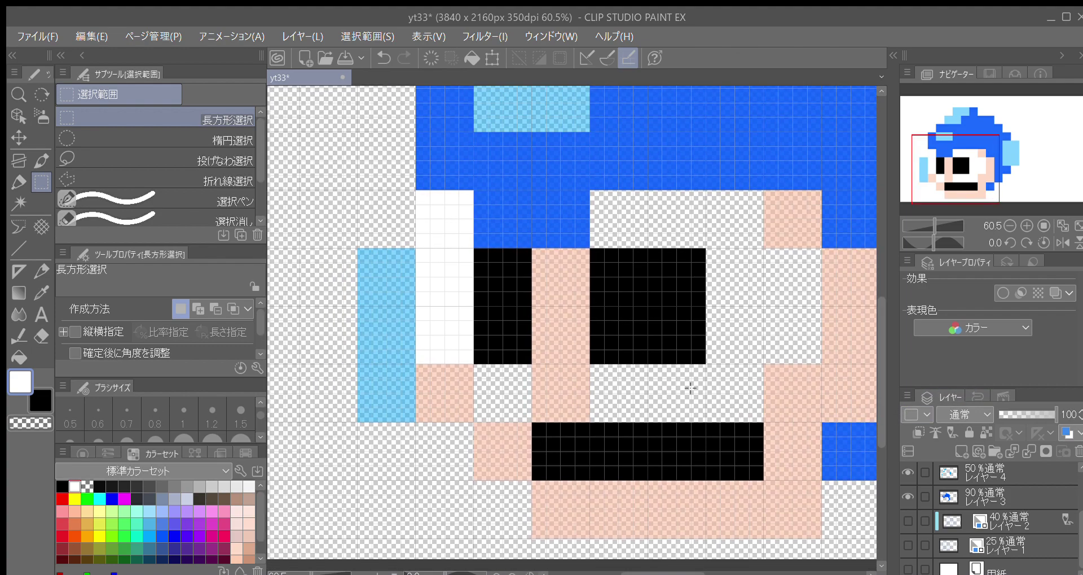
Fill the single square below the left eye and the three-square-wide strip below the right eye with white, clearing each selection
scroll(1061, 480, "up", 3)
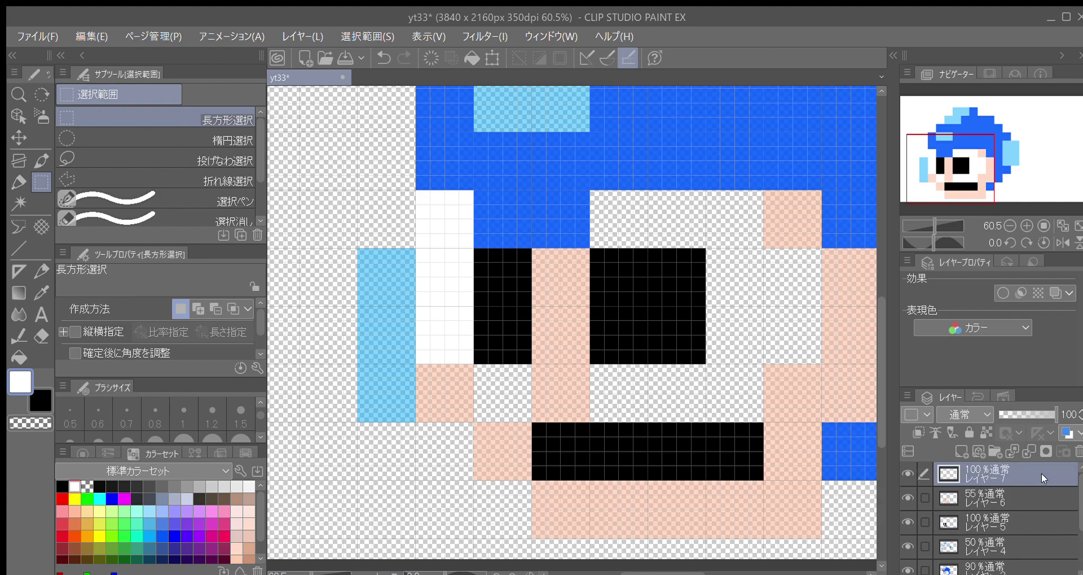
left_click_drag(473, 364, 531, 422)
left_click(592, 447)
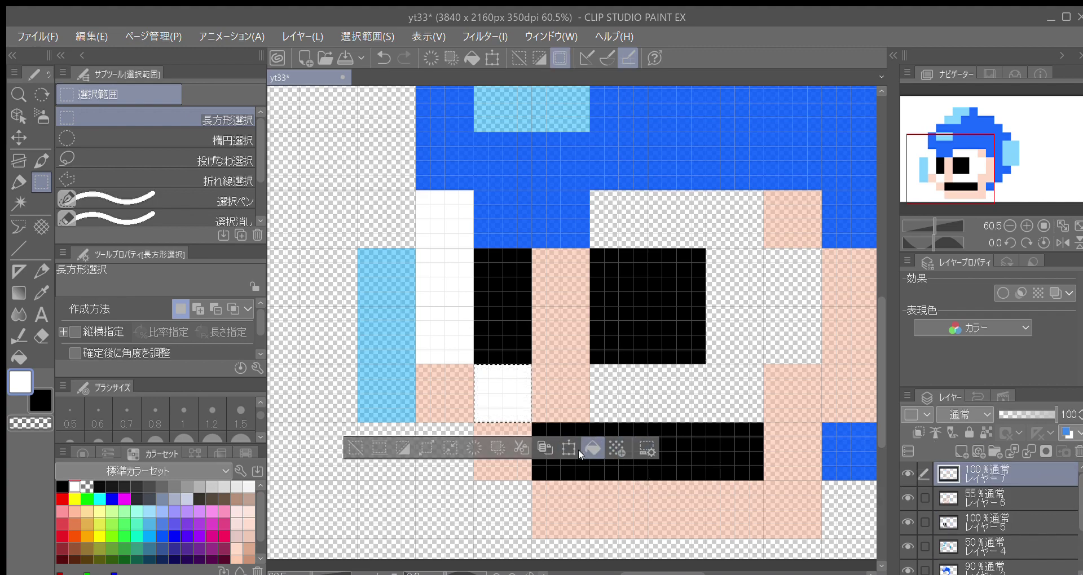
left_click(356, 448)
left_click_drag(657, 432, 559, 450)
left_click_drag(492, 382, 666, 439)
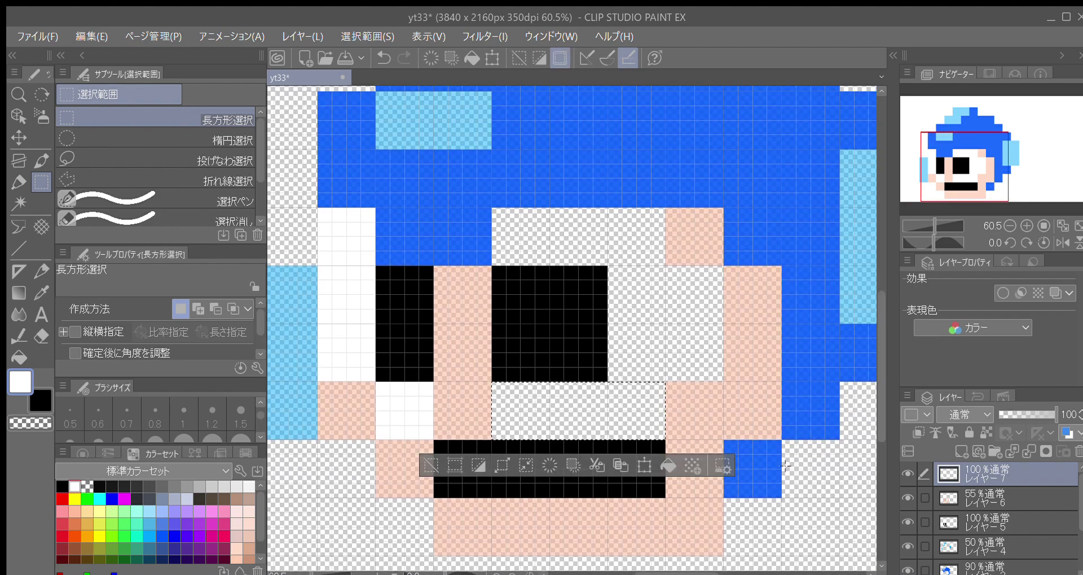
left_click(668, 466)
left_click(434, 463)
Fill the three-square-wide strip above the right eye and the two-by-two-square block to that eye's right with white, clearing each selection
left_click_drag(698, 381, 687, 414)
left_click_drag(713, 351, 670, 423)
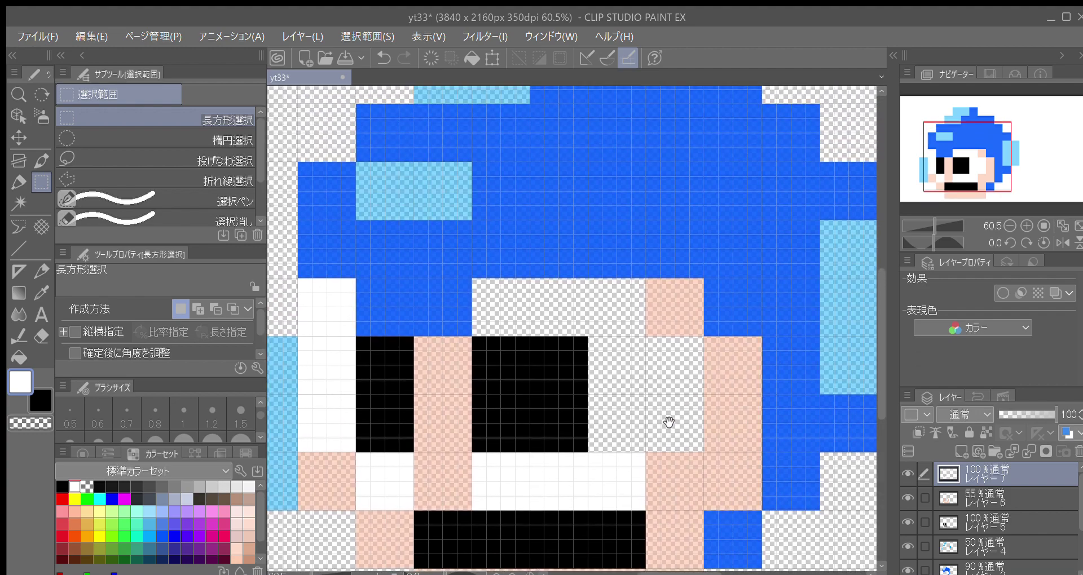
left_click_drag(472, 277, 646, 336)
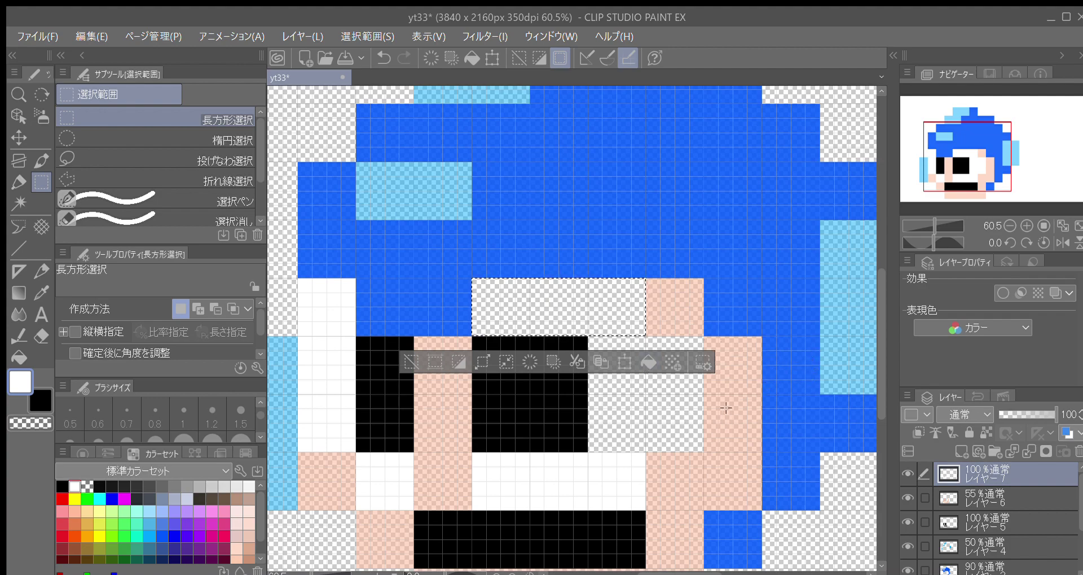
left_click(640, 357)
left_click(405, 358)
left_click_drag(704, 413, 668, 364)
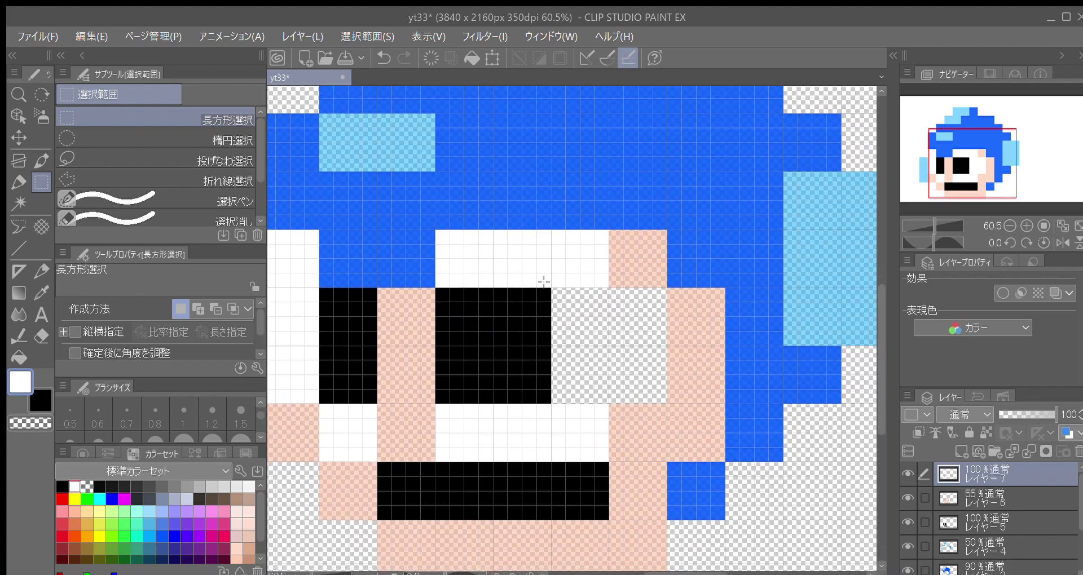
left_click_drag(551, 287, 705, 367)
left_click(697, 425)
left_click(564, 416)
Show the paper layer 用紙 behind the whole head
left_click(1006, 225)
left_click(1006, 225)
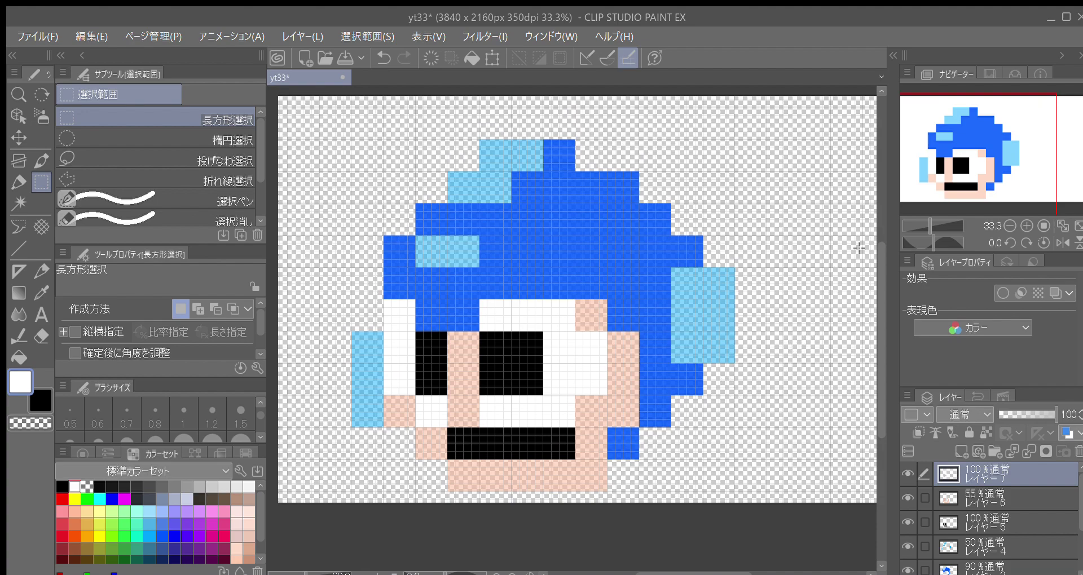
left_click_drag(749, 376, 714, 422)
scroll(718, 404, "down", 1)
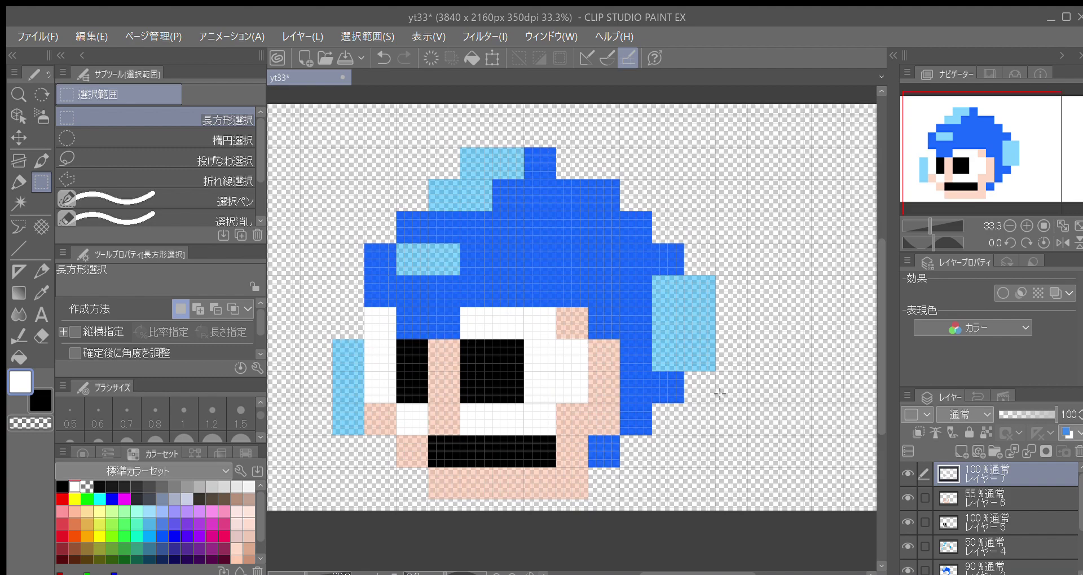
left_click_drag(786, 361, 757, 367)
mouse_move(748, 403)
left_mouse_down()
mouse_move(752, 387)
mouse_move(761, 393)
left_mouse_up()
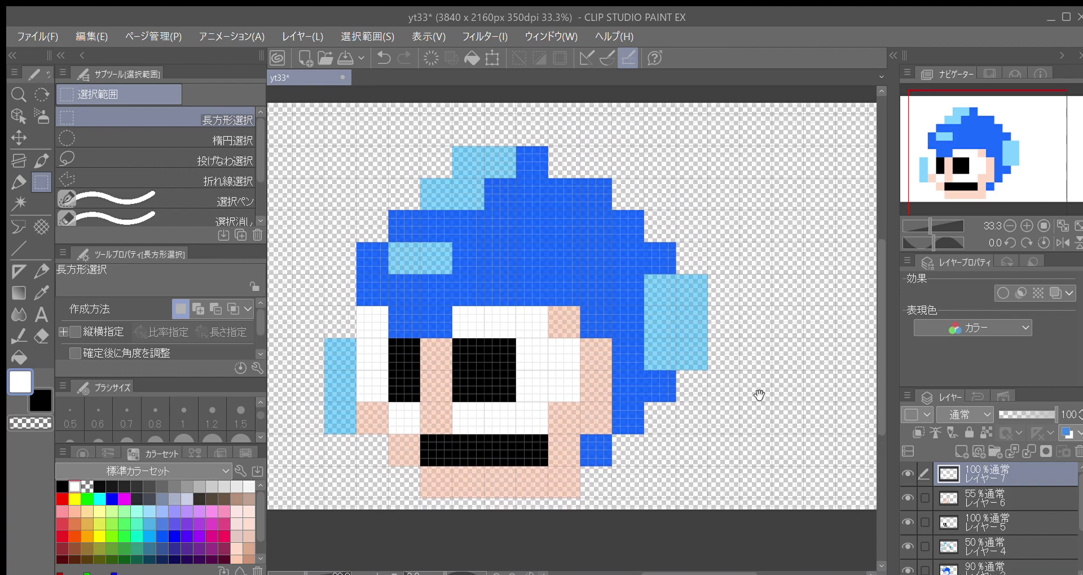
left_click_drag(1078, 505, 1073, 545)
left_click(1031, 562)
left_click(907, 568)
mouse_move(765, 395)
left_mouse_down()
mouse_move(754, 416)
mouse_move(738, 387)
mouse_move(737, 431)
mouse_move(728, 415)
mouse_move(728, 425)
mouse_move(750, 423)
mouse_move(730, 418)
mouse_move(754, 399)
left_mouse_up()
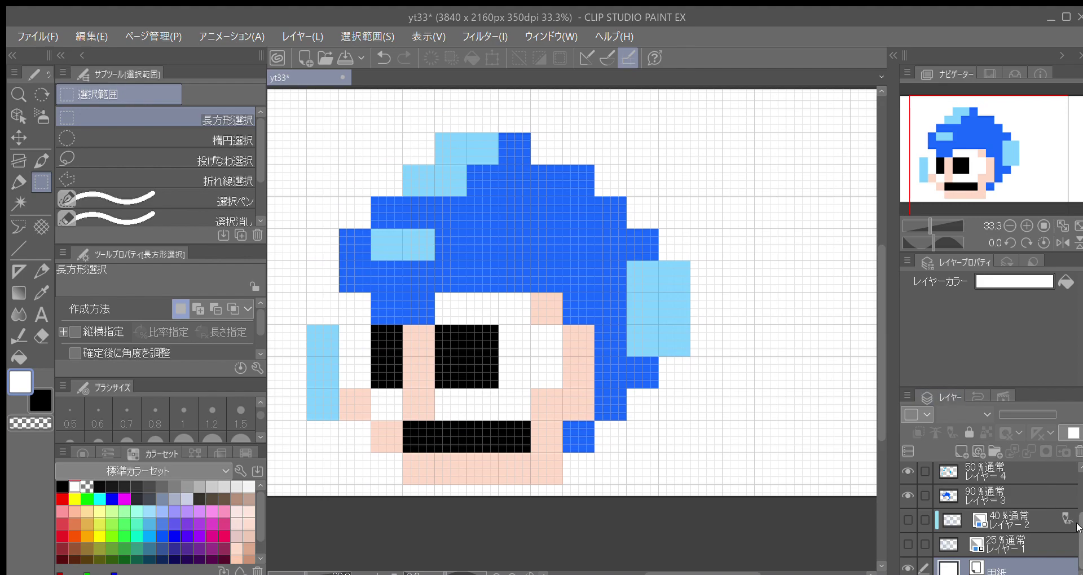
Examine the completed head with the grid on at several magnifications, comparing it with the paper layer hidden and shown
left_click(907, 567)
left_click(907, 567)
scroll(621, 262, "down", 1)
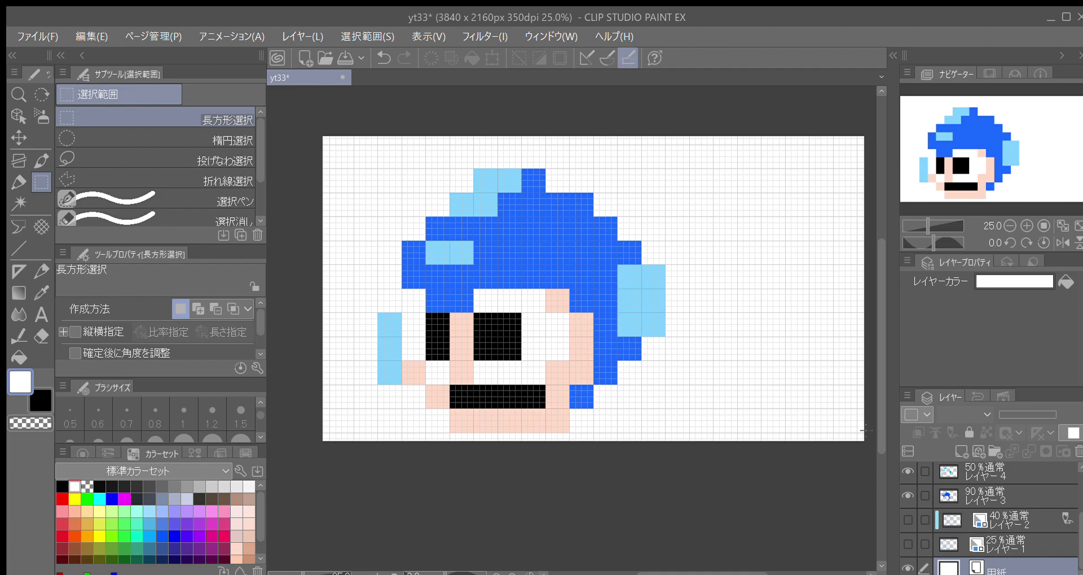
scroll(879, 432, "up", 1)
scroll(711, 324, "up", 2)
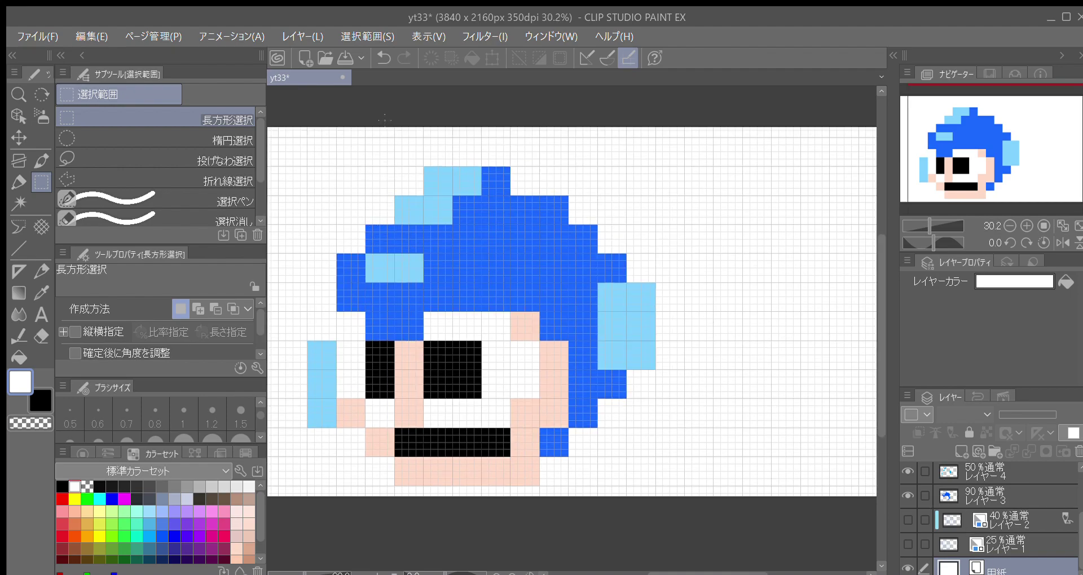
scroll(458, 260, "down", 3)
scroll(456, 275, "up", 4)
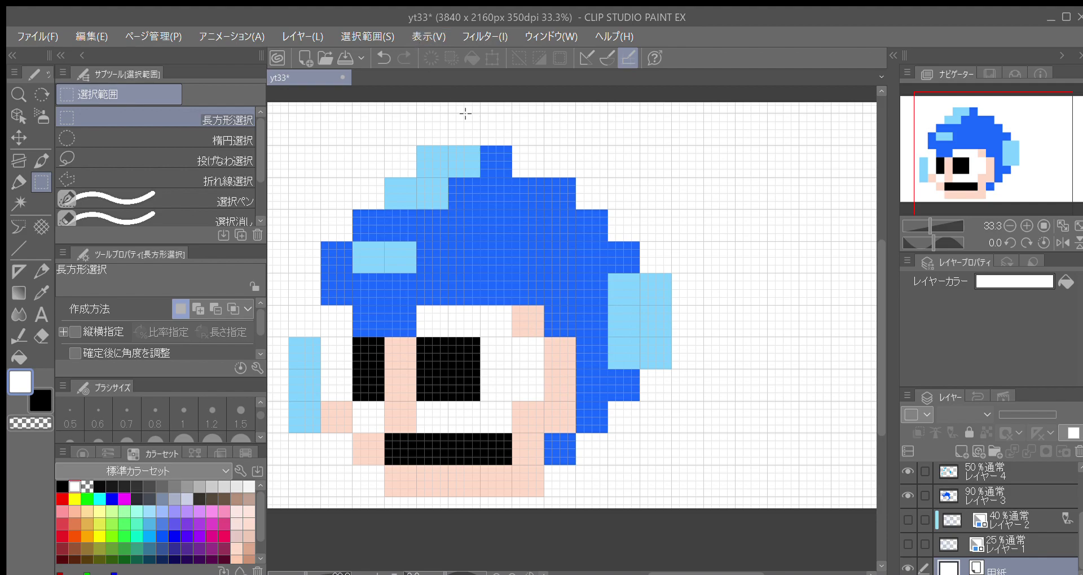
scroll(614, 271, "down", 1)
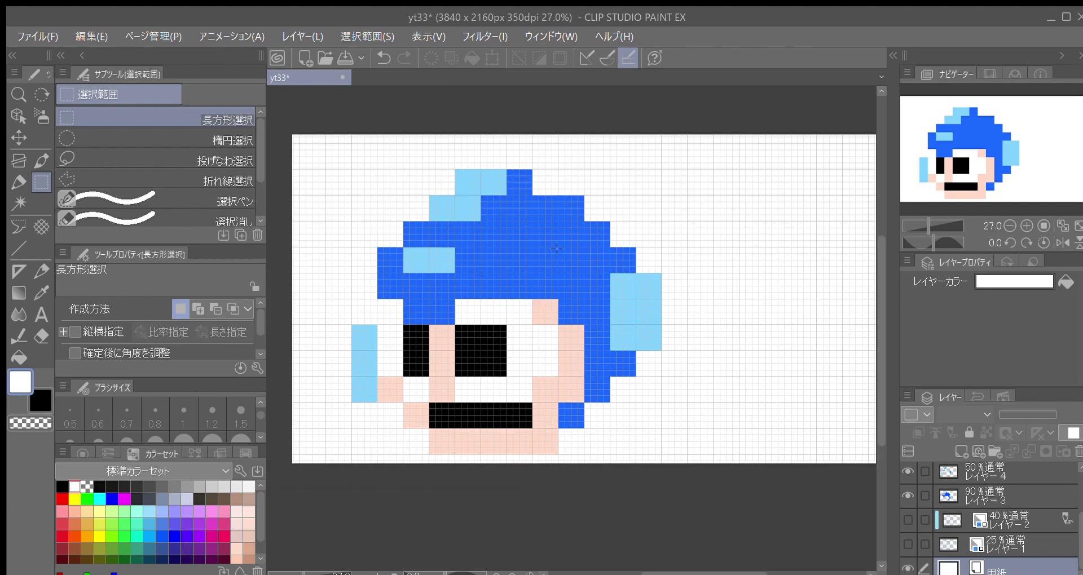
scroll(556, 248, "up", 1)
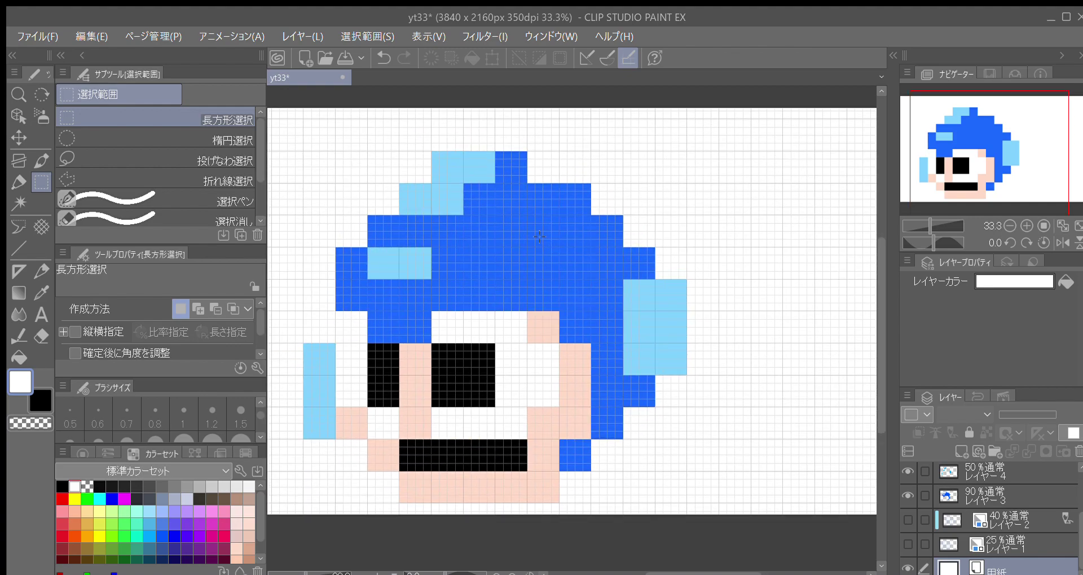
scroll(534, 235, "down", 1)
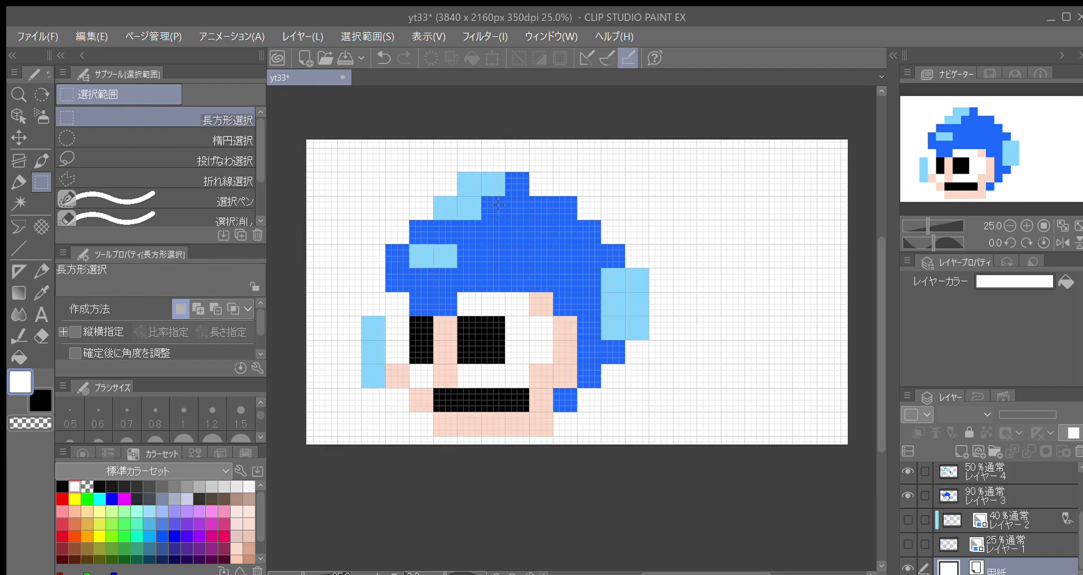
scroll(498, 205, "up", 1)
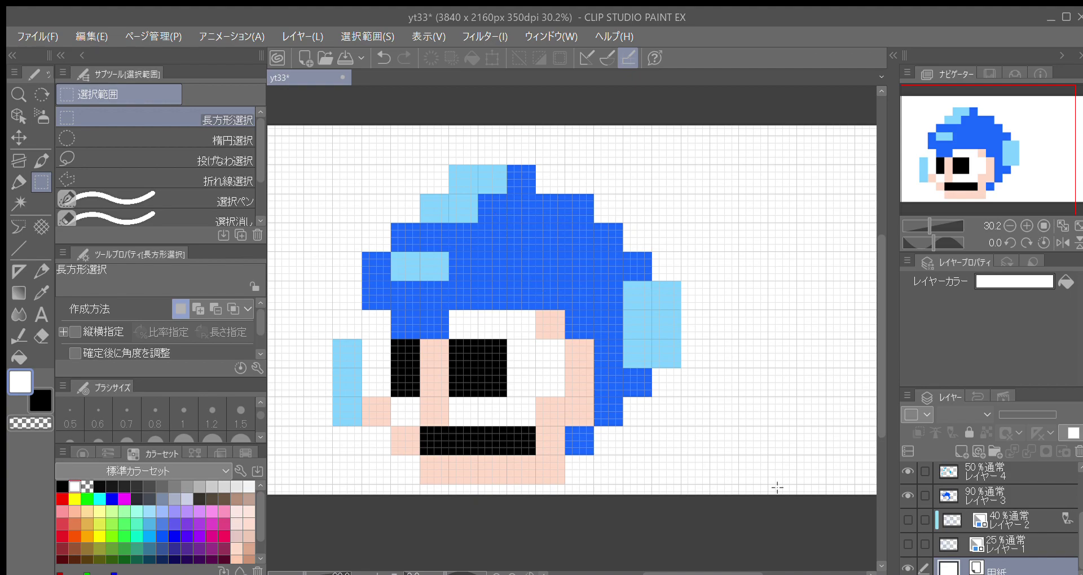
scroll(987, 530, "up", 1)
Make the blue helmet layer レイヤー3 active and hide the canvas grid
left_click(988, 531)
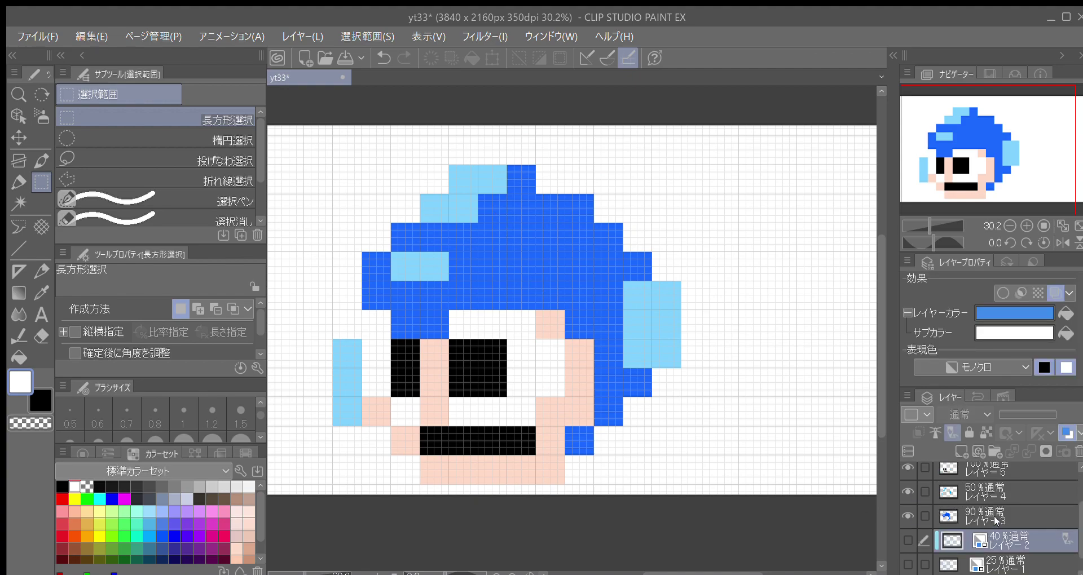
left_click(1003, 513)
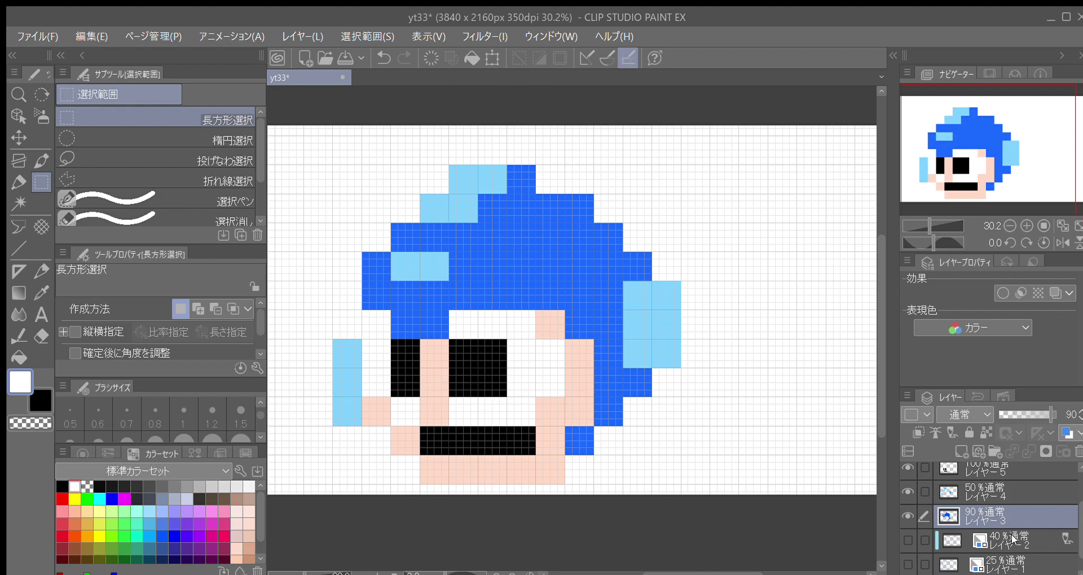
left_click(1006, 486)
left_click(1007, 511)
scroll(785, 408, "down", 2)
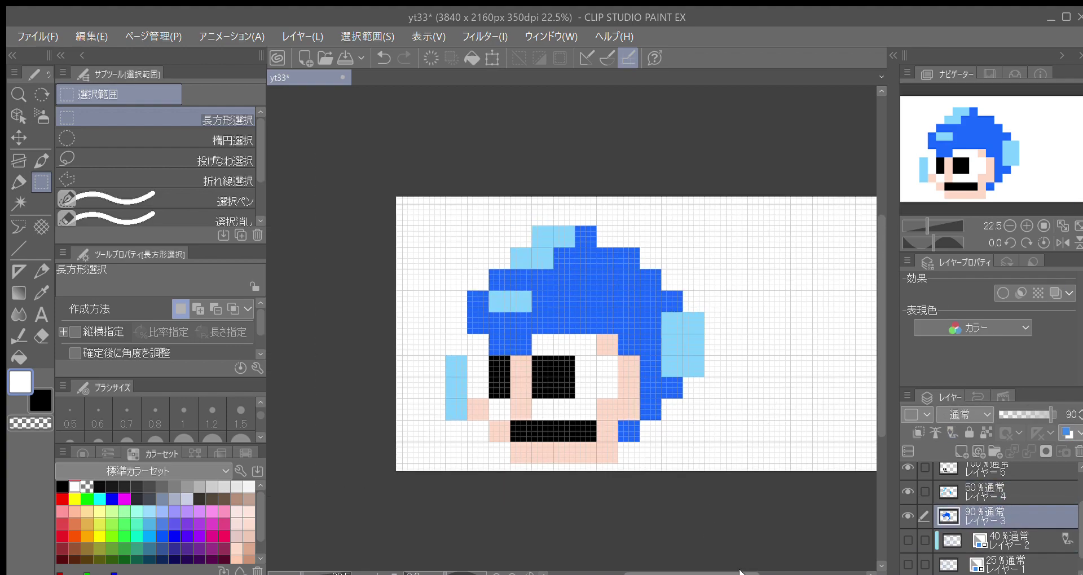
left_click_drag(739, 573, 748, 573)
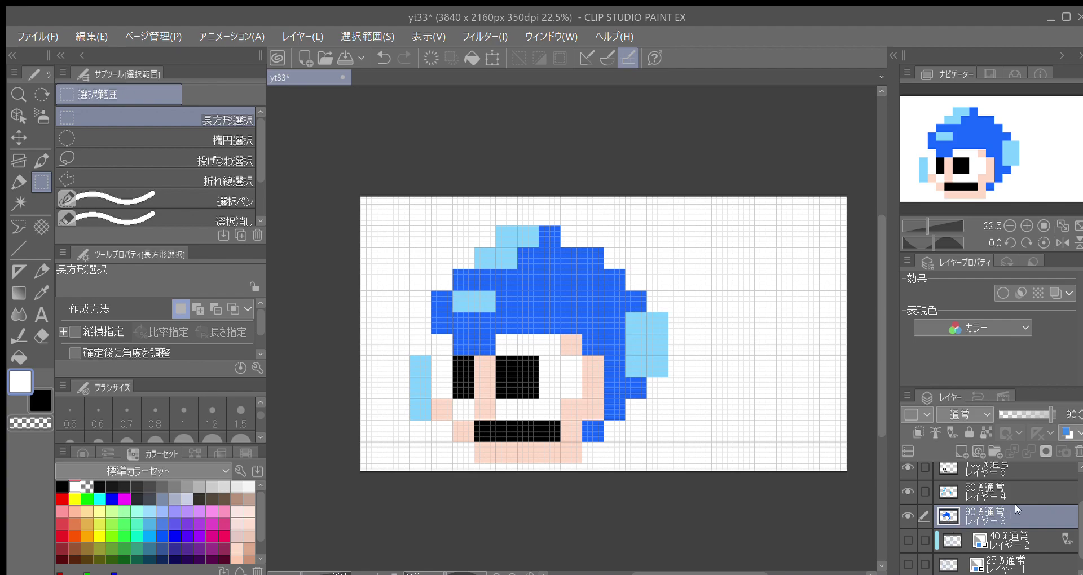
scroll(1015, 503, "up", 1)
scroll(1011, 493, "up", 1)
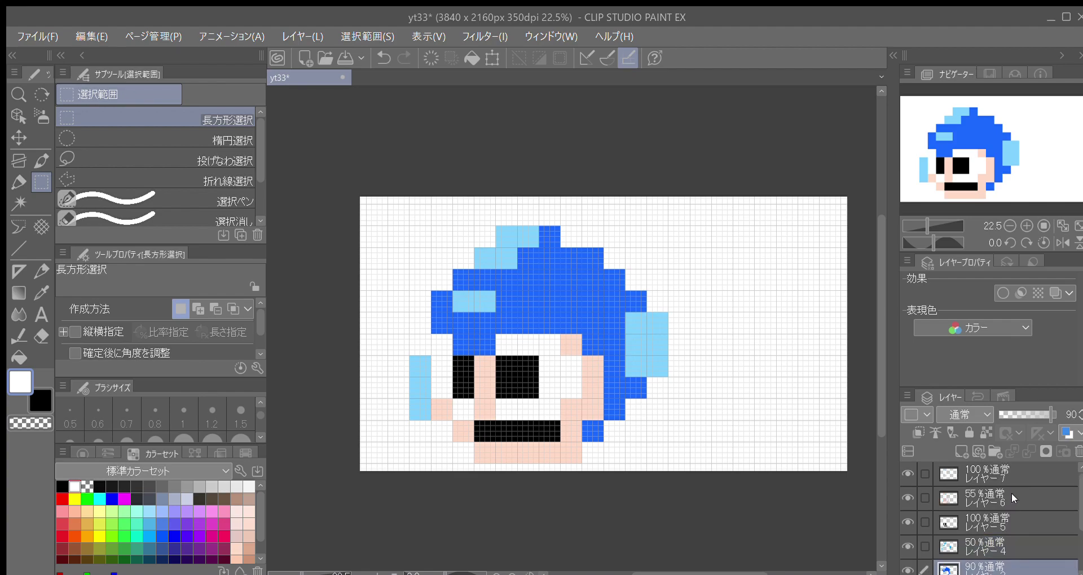
scroll(790, 387, "up", 1)
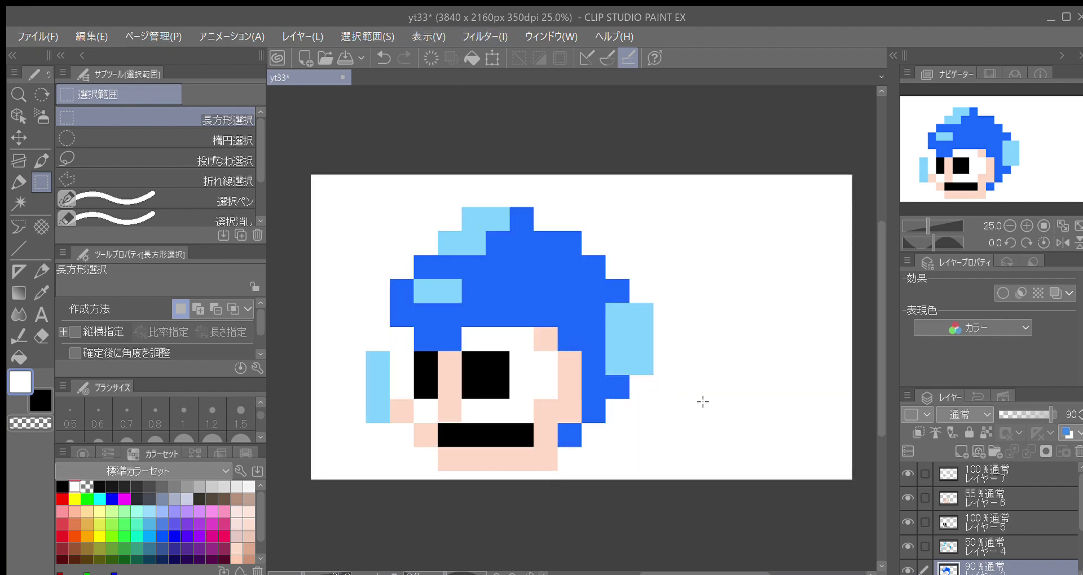
Examine the gridless head at several magnifications, review the layer stack, and compare the head with the paper layer hidden and shown
scroll(712, 405, "down", 1)
scroll(713, 405, "up", 2)
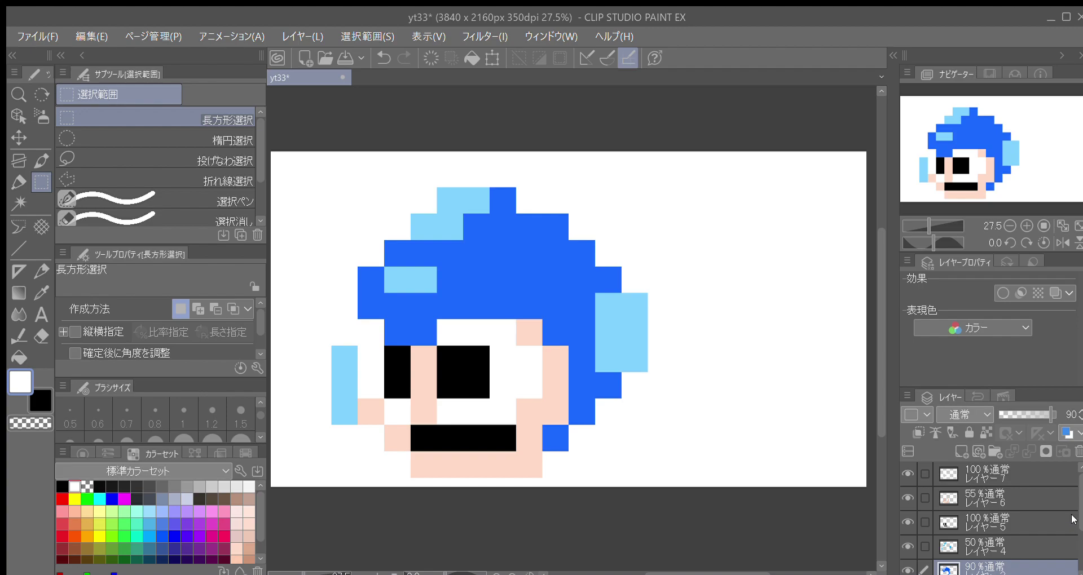
scroll(1074, 519, "down", 2)
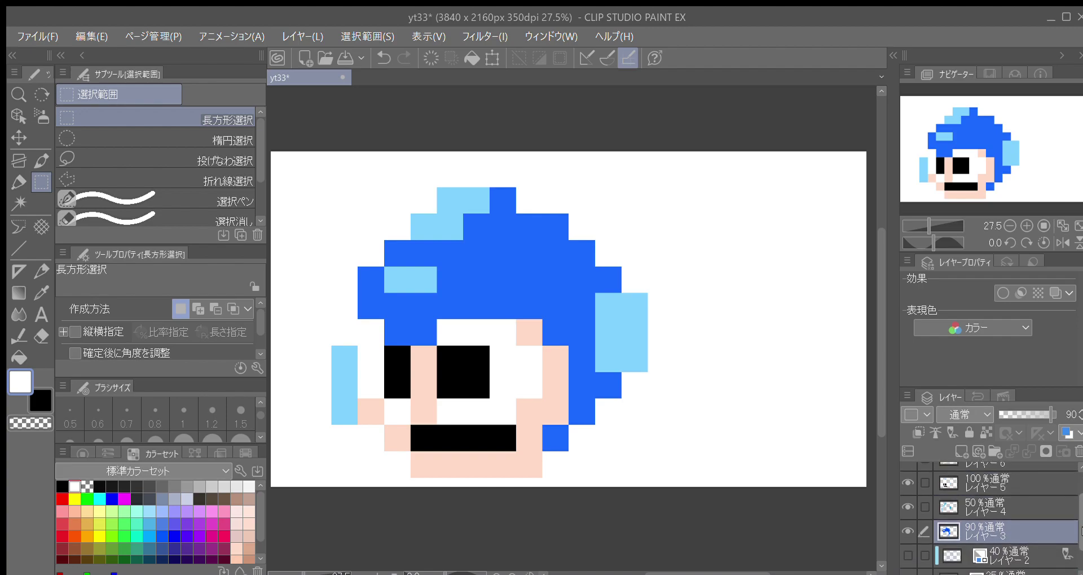
scroll(1074, 517, "up", 2)
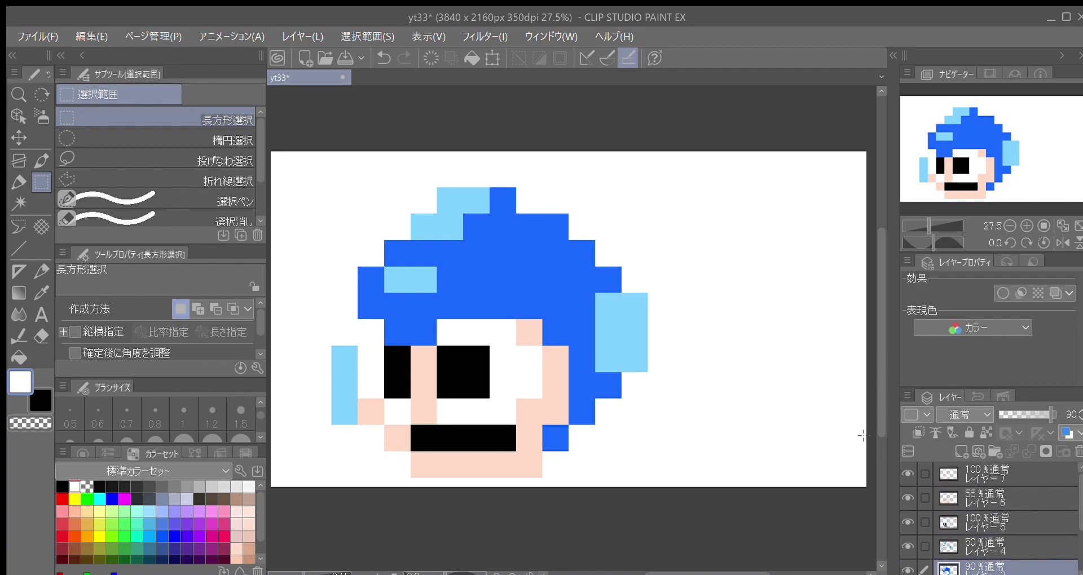
scroll(784, 383, "down", 1)
scroll(626, 316, "up", 2)
scroll(602, 315, "down", 1)
scroll(602, 314, "down", 1)
scroll(602, 314, "up", 2)
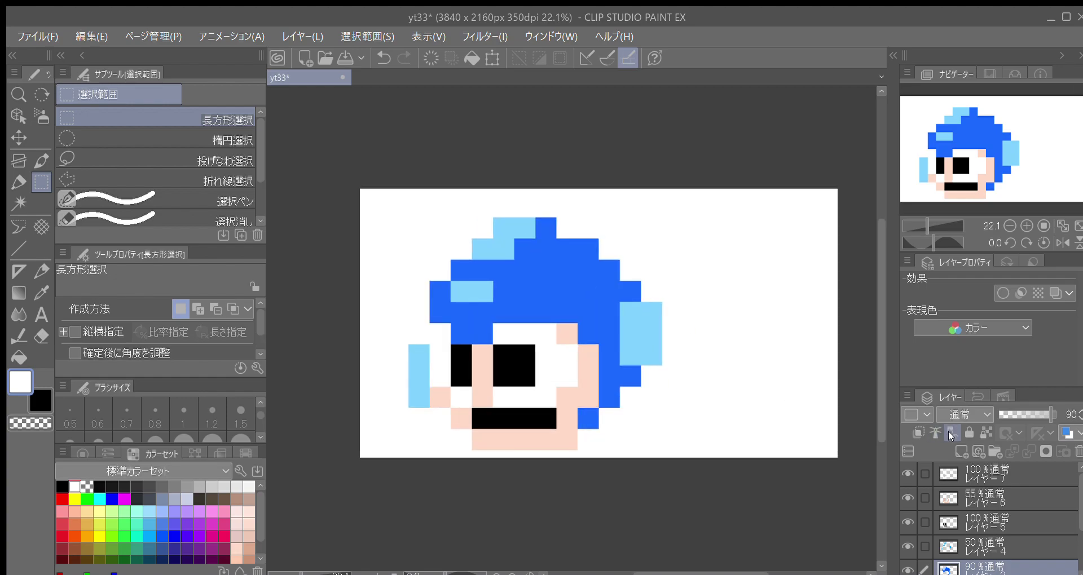
scroll(1076, 496, "down", 2)
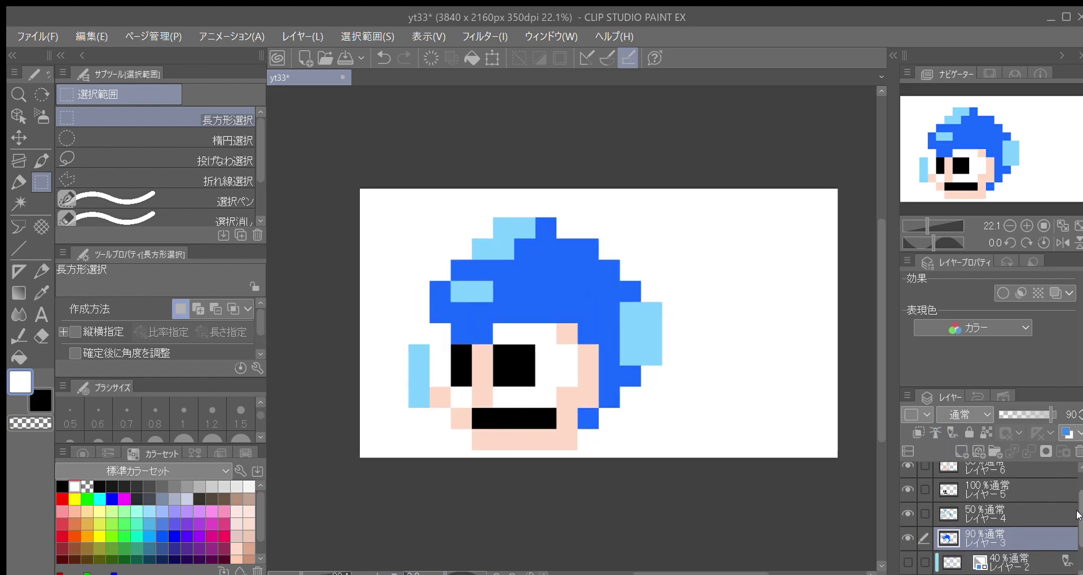
scroll(1079, 496, "up", 2)
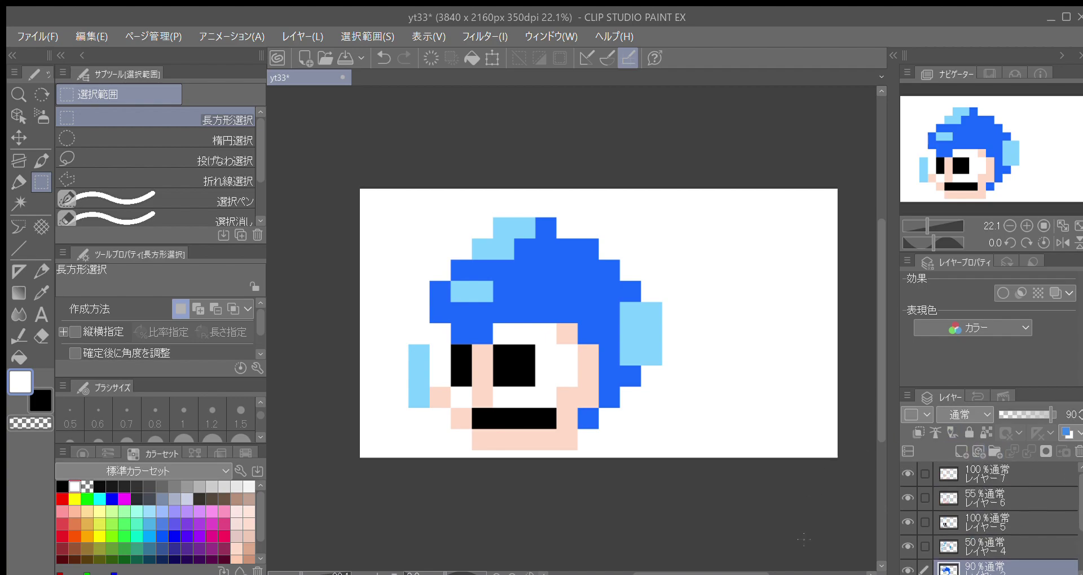
left_click_drag(749, 574, 758, 572)
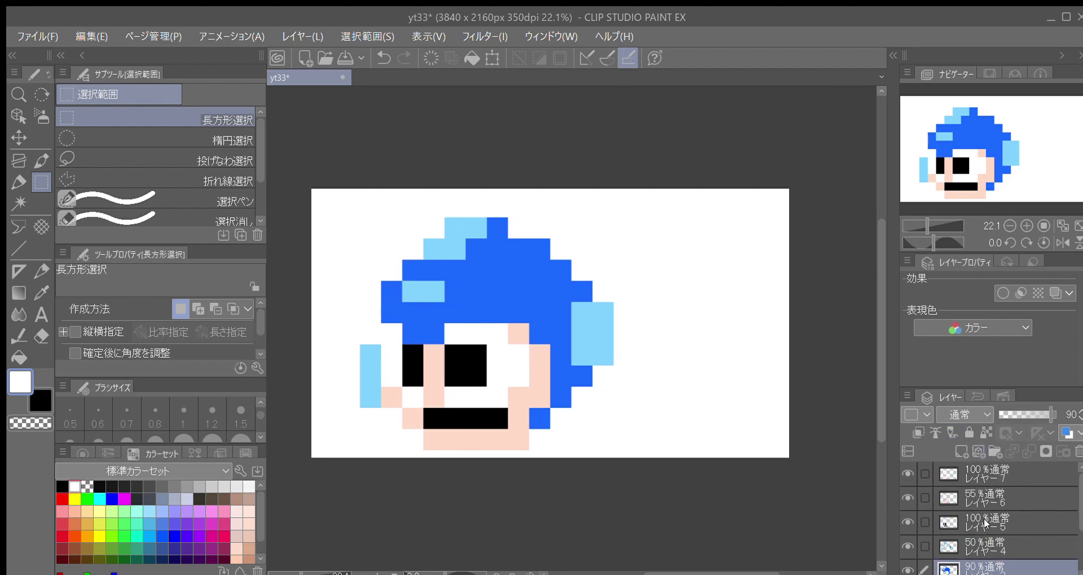
scroll(1021, 542, "down", 2)
left_click(906, 567)
left_click(906, 567)
left_click(906, 567)
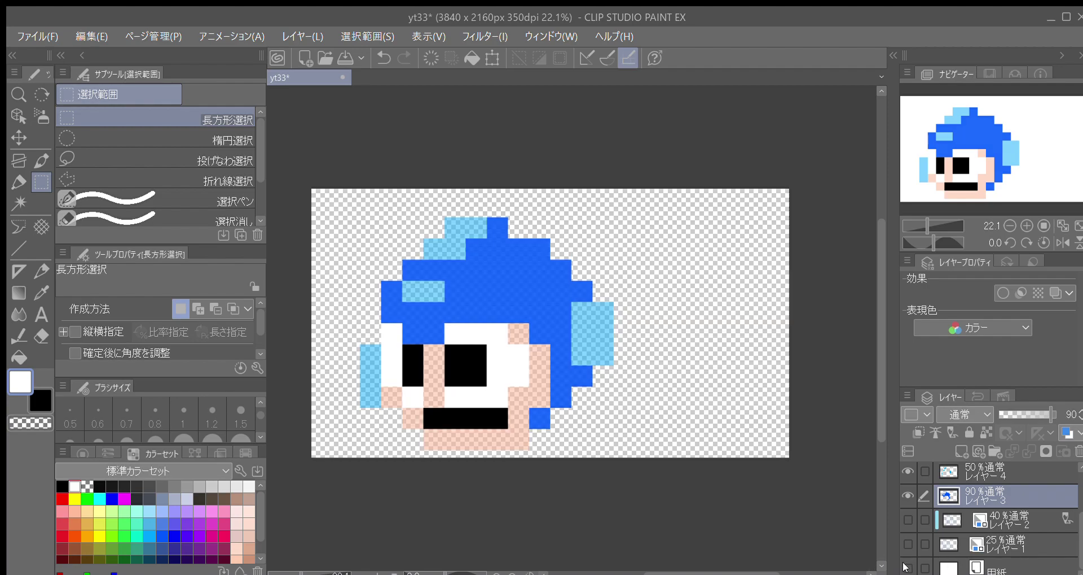
left_click(906, 567)
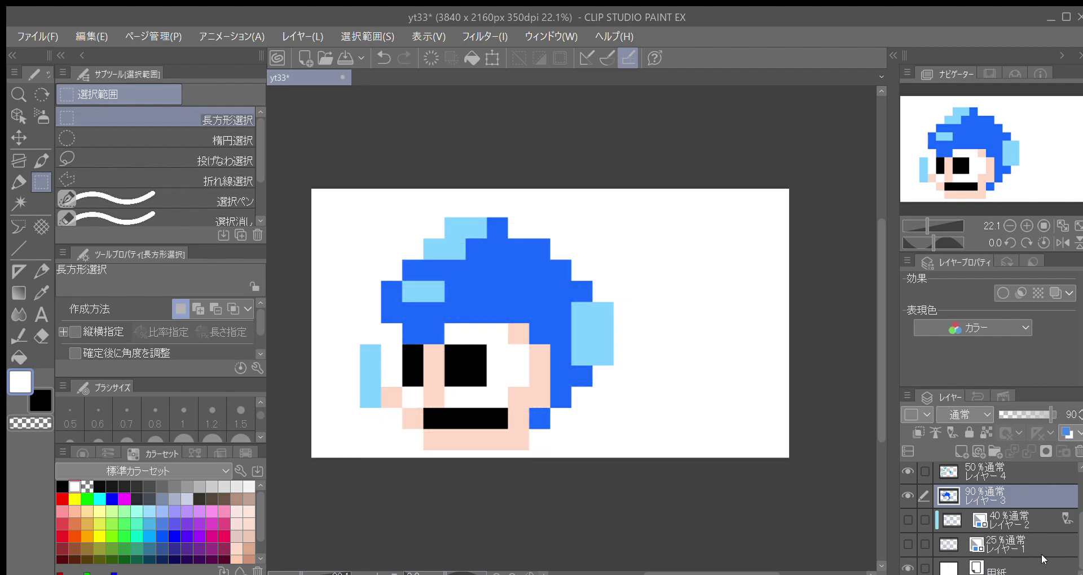
Add a new layer directly above the outline layer レイヤー2 and choose bright yellow as the drawing colour
left_click(1016, 515)
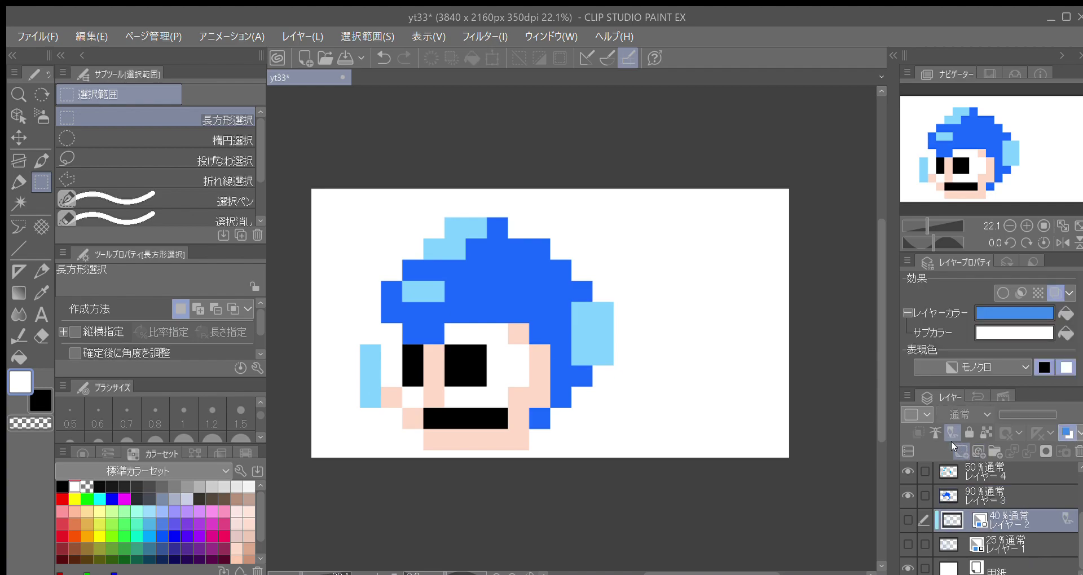
left_click(962, 451)
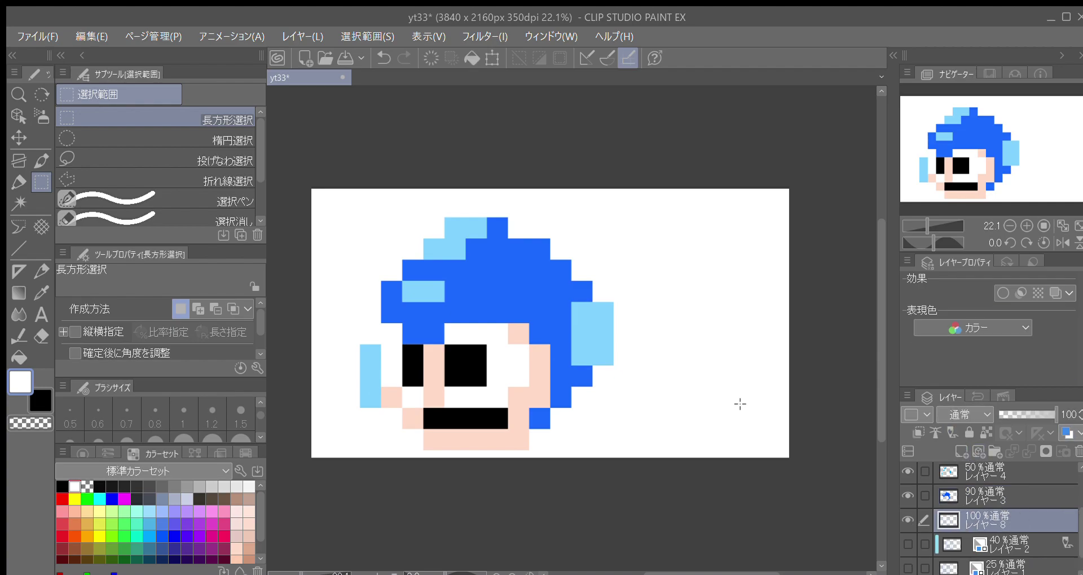
left_click(99, 512)
left_click(99, 536)
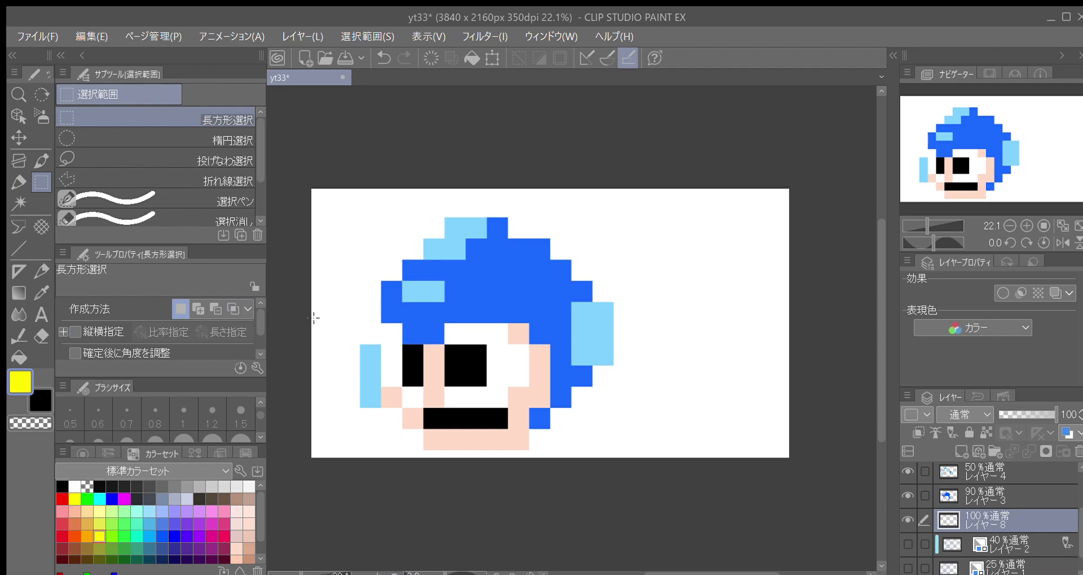
Fill レイヤー8 beneath the head with bright yellow using the bucket fill that refers to other layers
left_click(19, 357)
left_click(362, 224)
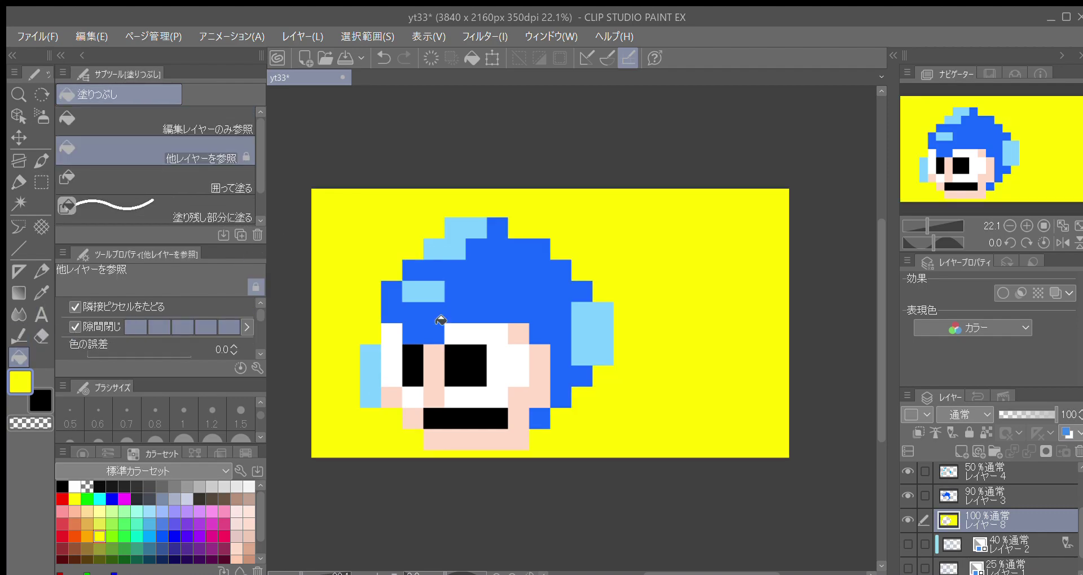
scroll(389, 293, "down", 2)
scroll(502, 307, "up", 2)
scroll(564, 367, "down", 1)
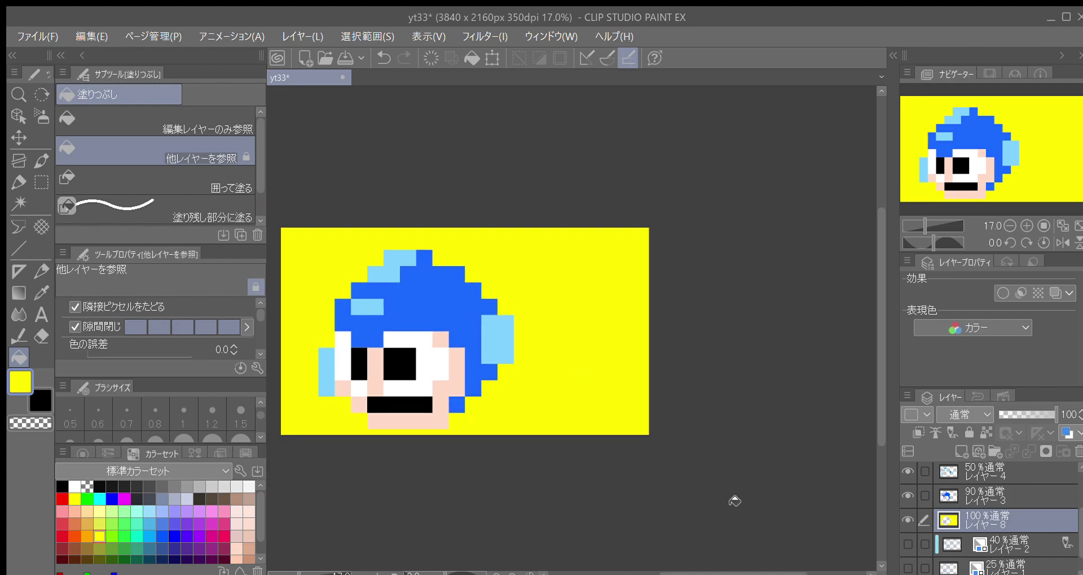
Review the upper layers in the stack and examine the head against the yellow background at several magnifications
scroll(1068, 520, "up", 2)
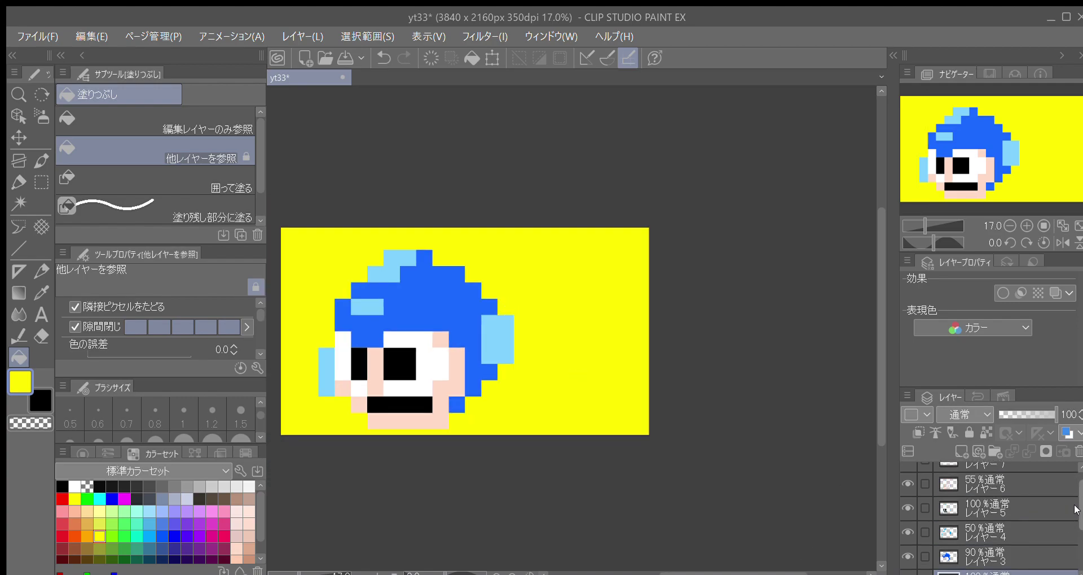
scroll(1022, 508, "up", 3)
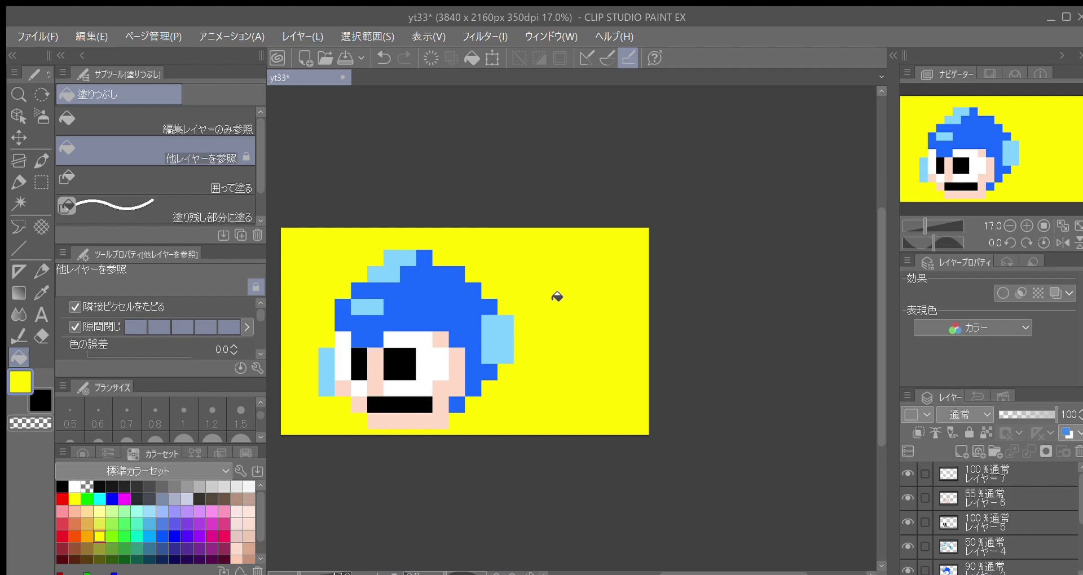
scroll(553, 299, "down", 1)
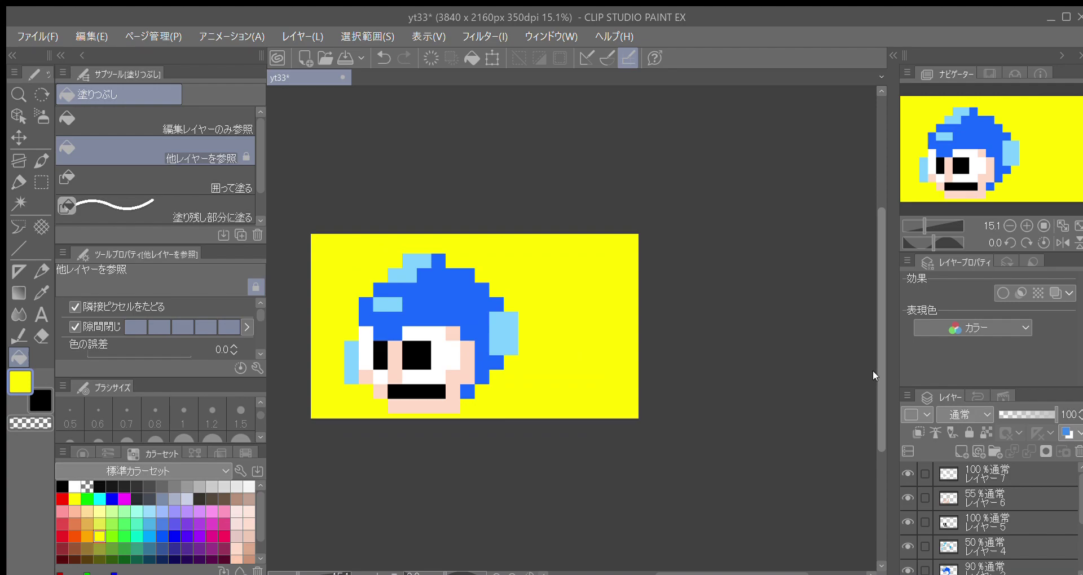
scroll(527, 308, "up", 1)
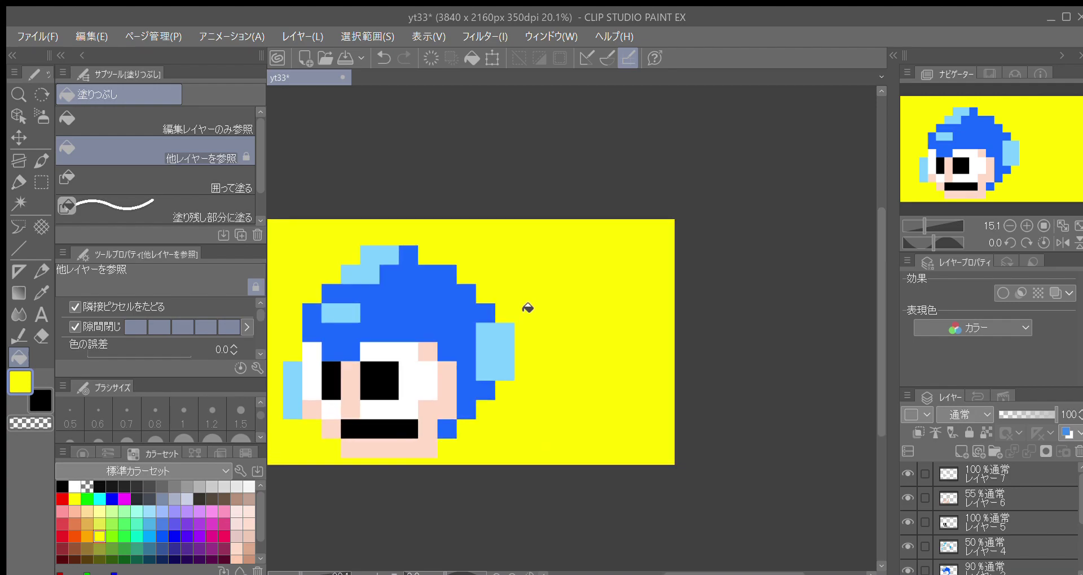
scroll(527, 308, "up", 1)
left_click_drag(742, 573, 722, 573)
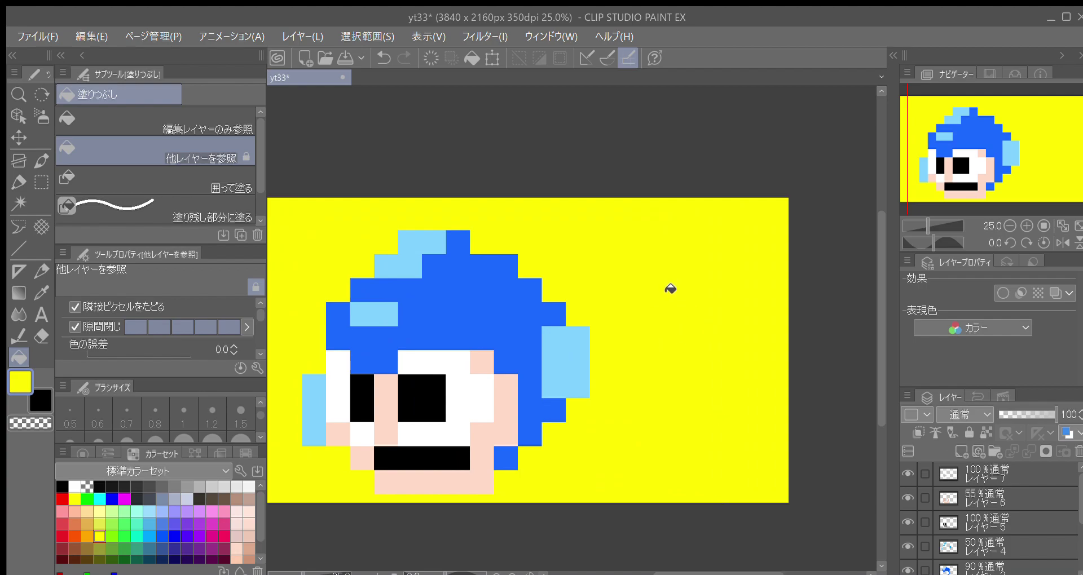
scroll(679, 300, "down", 1)
scroll(798, 329, "up", 1)
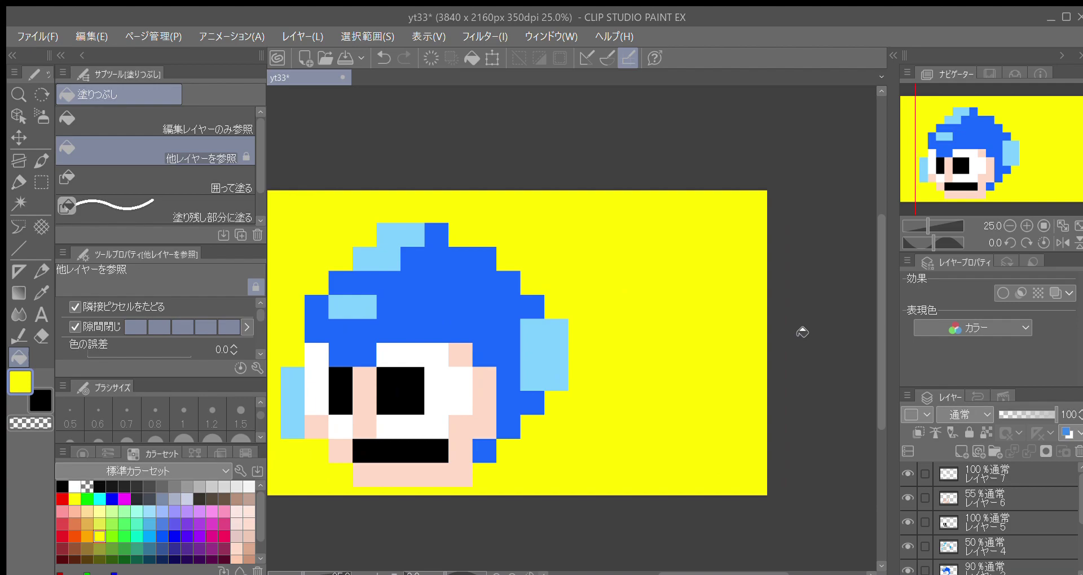
Activate the Text tool and choose red as the drawing colour
left_click(32, 314)
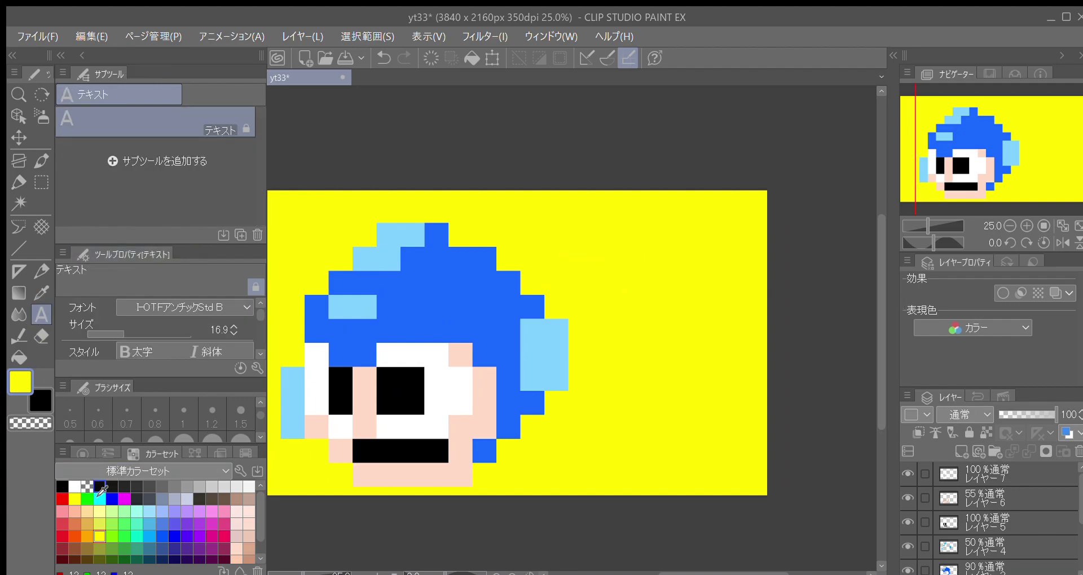
left_click(62, 498)
scroll(530, 299, "down", 2)
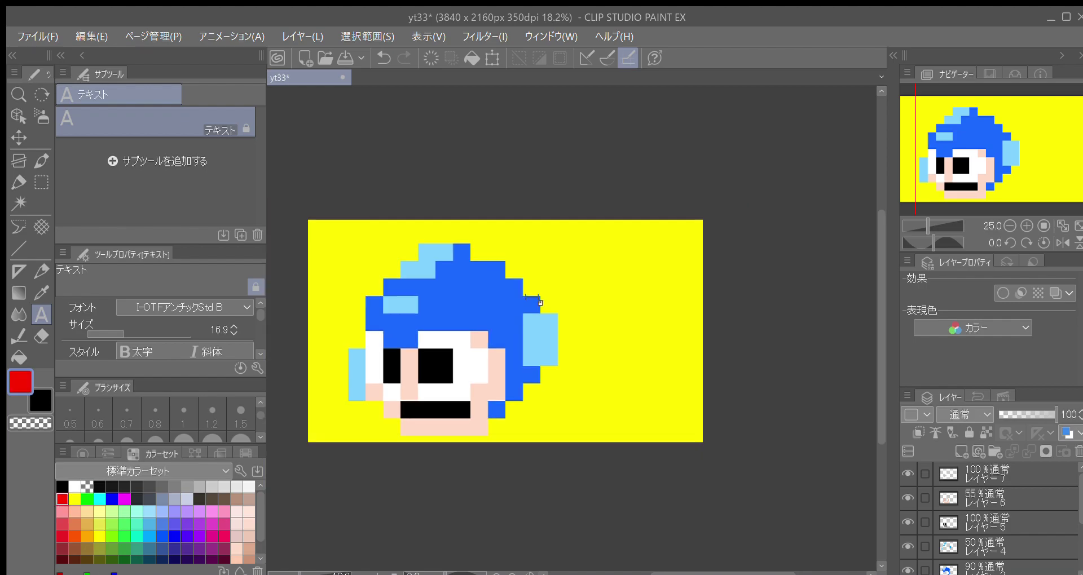
scroll(600, 273, "up", 2)
scroll(599, 273, "down", 1)
scroll(564, 269, "up", 1)
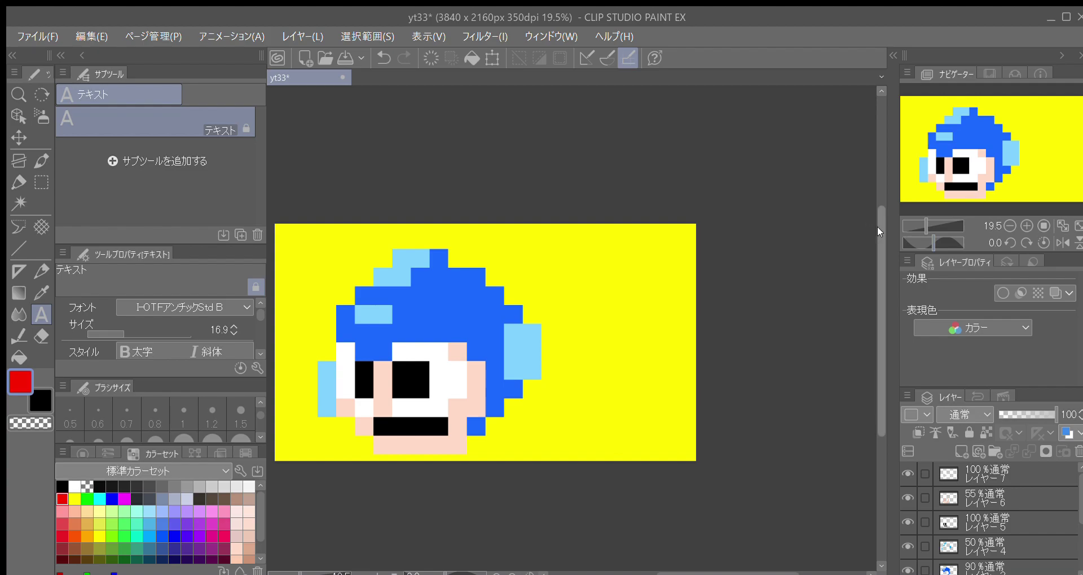
Inspect the empty yellow area beside the head, rotating the canvas and resetting it upright, and check the layer order
left_click_drag(1023, 232, 1023, 233)
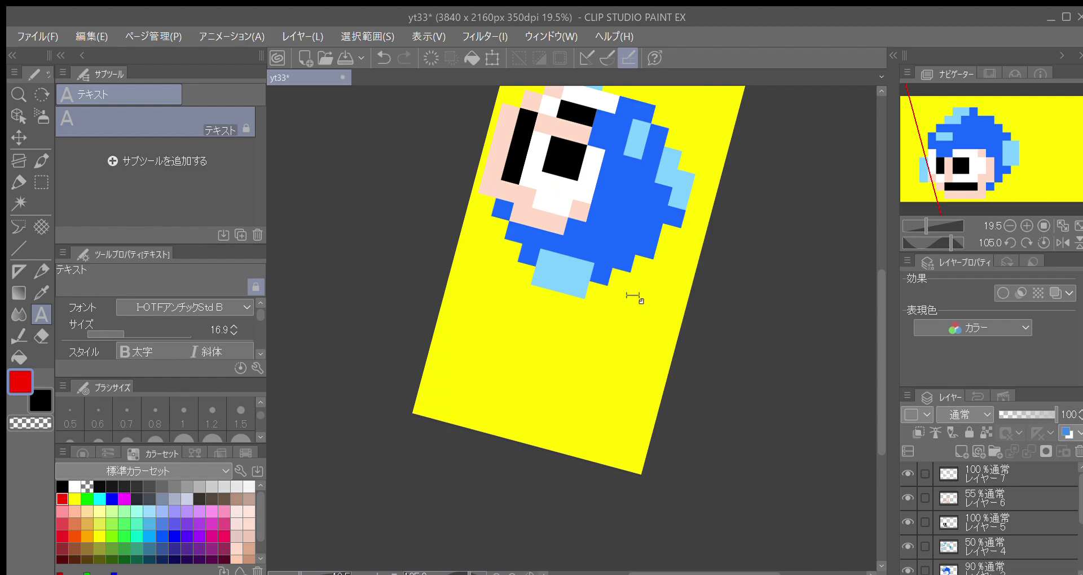
left_click(1044, 243)
scroll(570, 303, "up", 2)
scroll(571, 302, "down", 4)
scroll(543, 302, "up", 3)
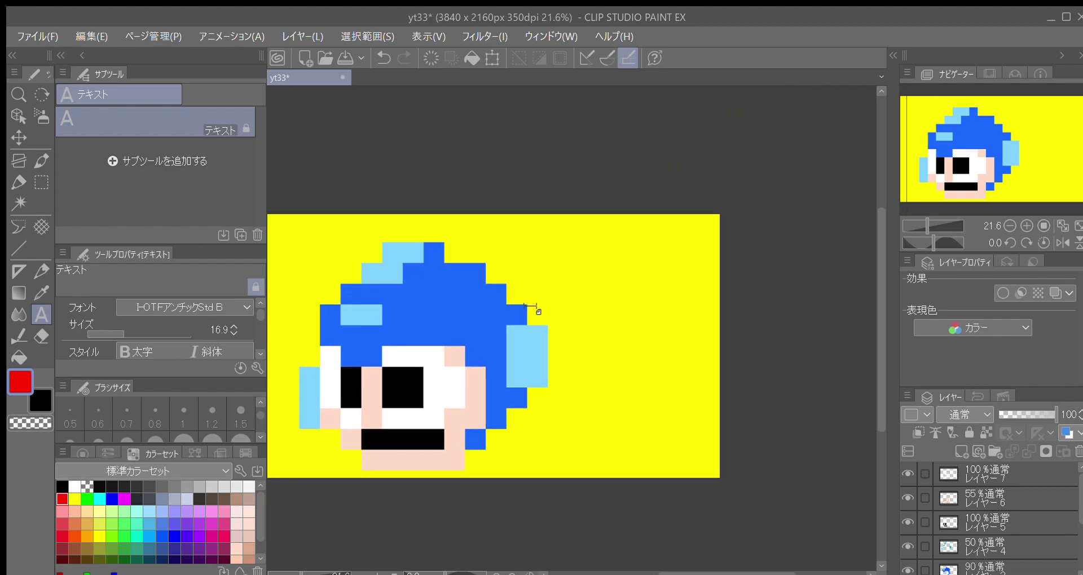
scroll(519, 310, "up", 1)
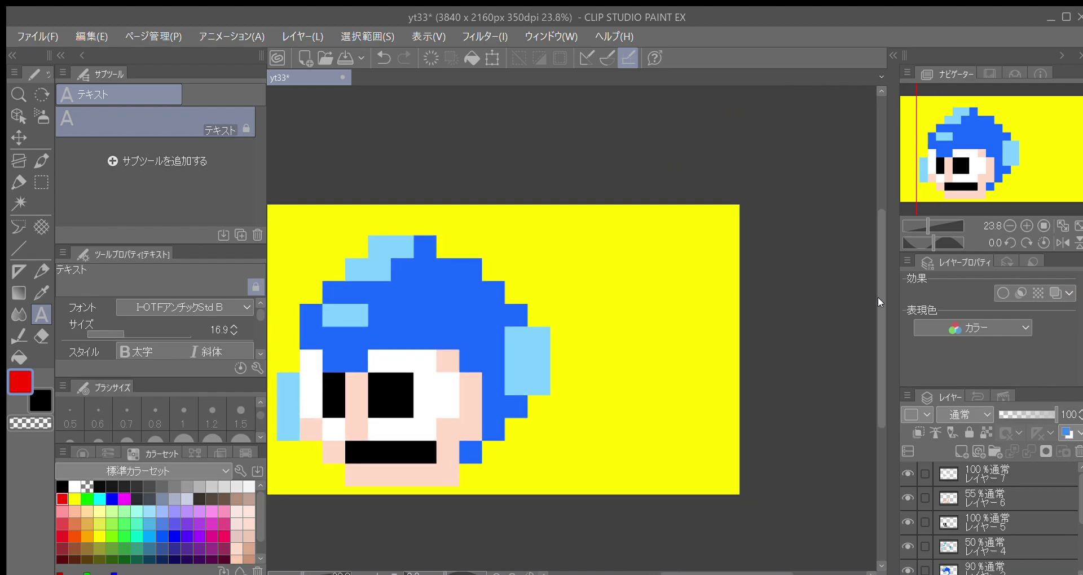
scroll(878, 289, "up", 1)
scroll(681, 317, "up", 1)
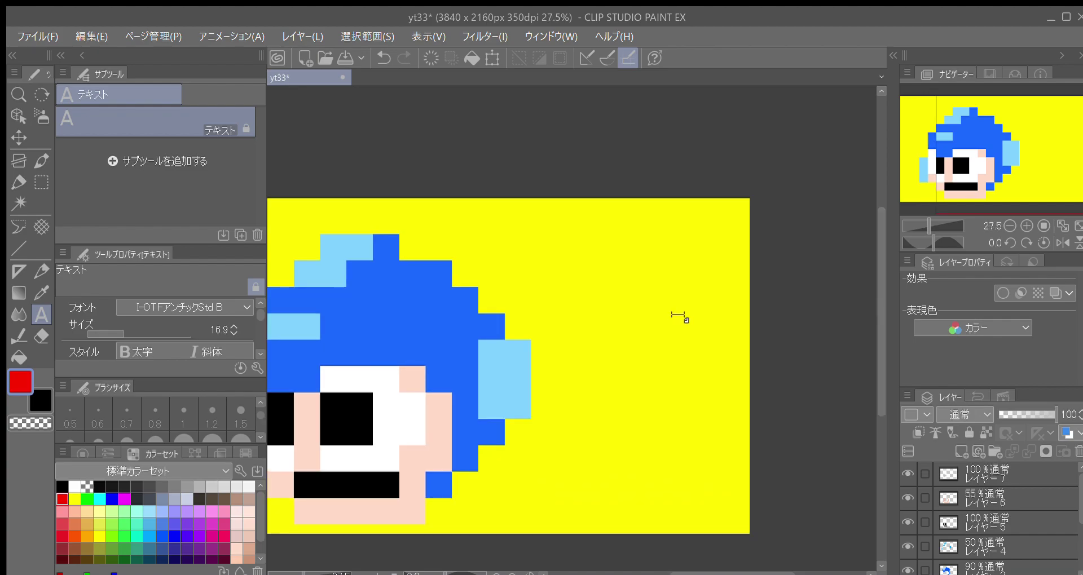
scroll(875, 400, "up", 1)
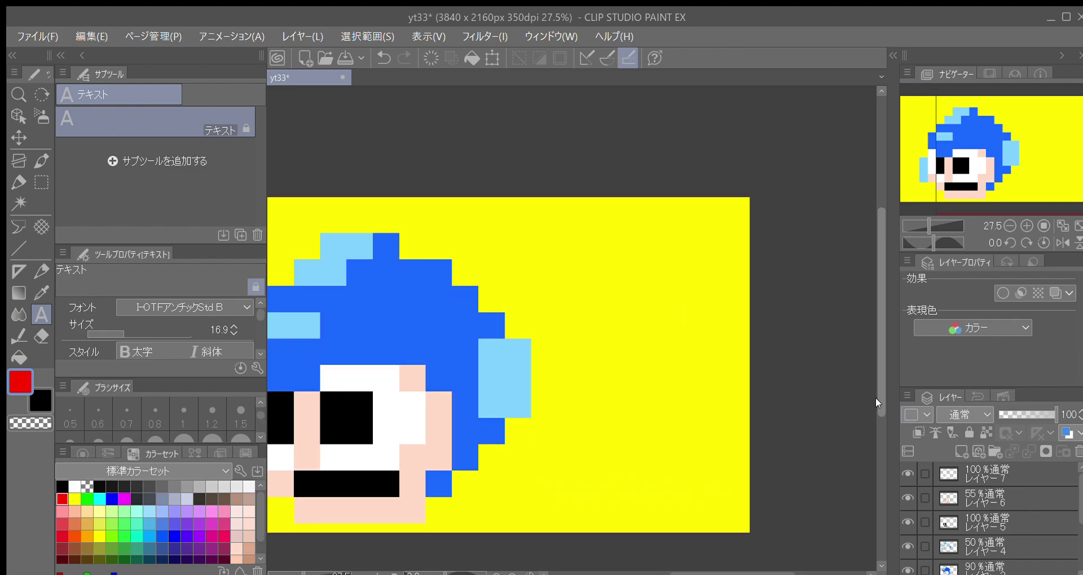
scroll(878, 399, "down", 1)
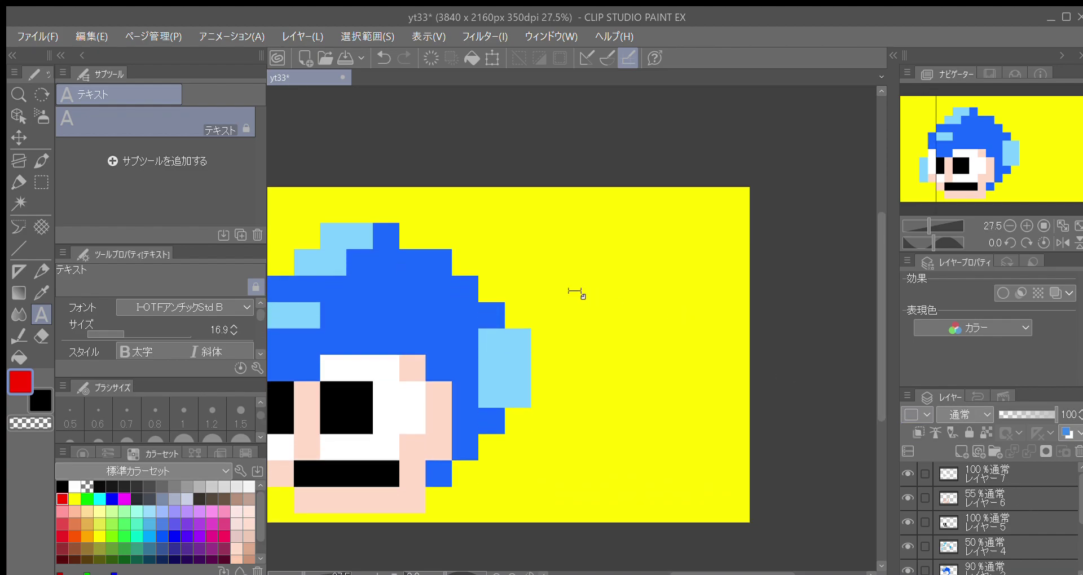
scroll(575, 291, "down", 2)
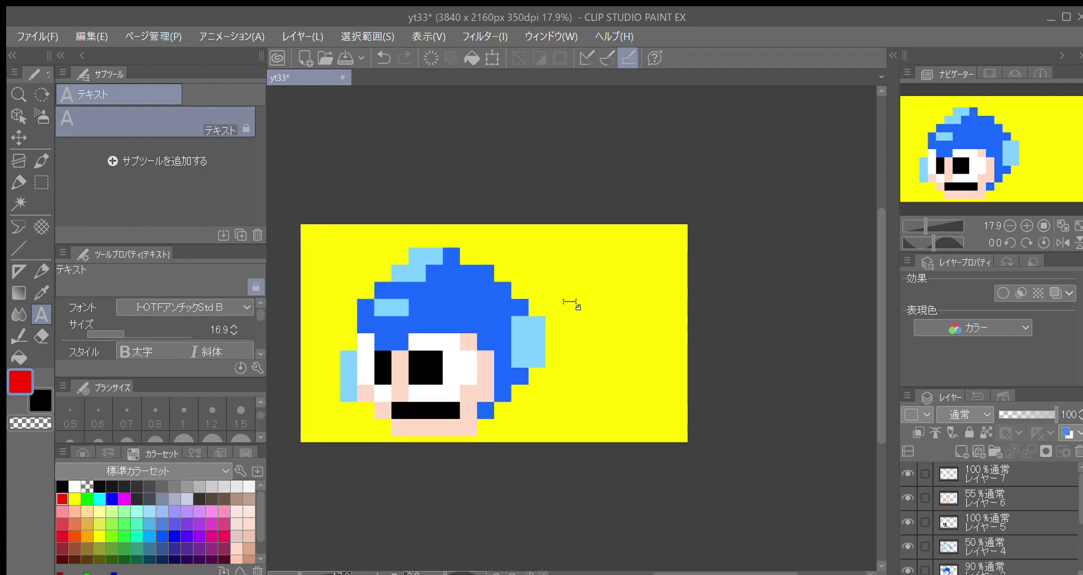
scroll(1076, 503, "down", 4)
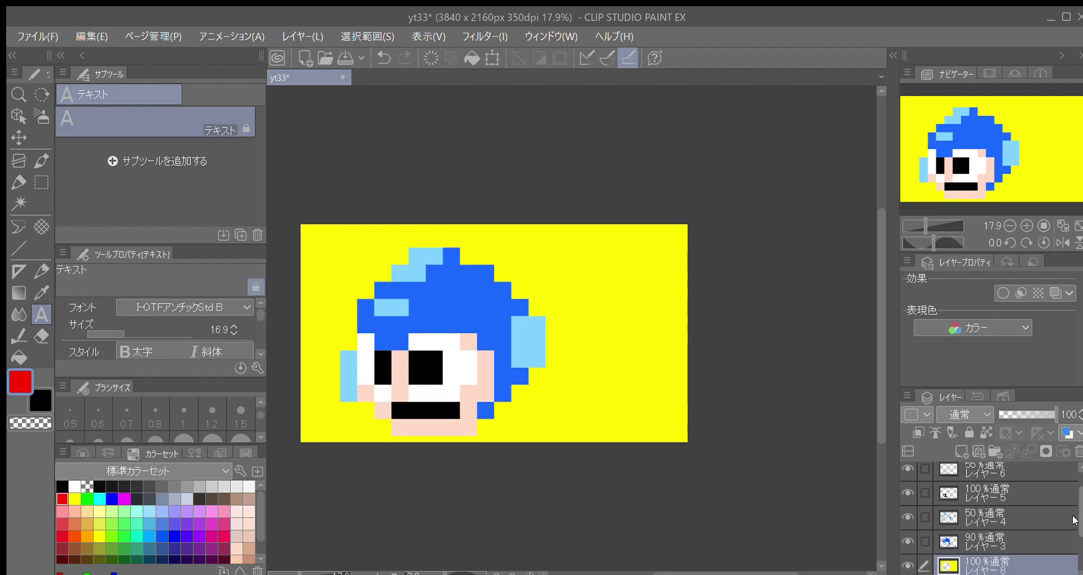
scroll(1074, 501, "up", 4)
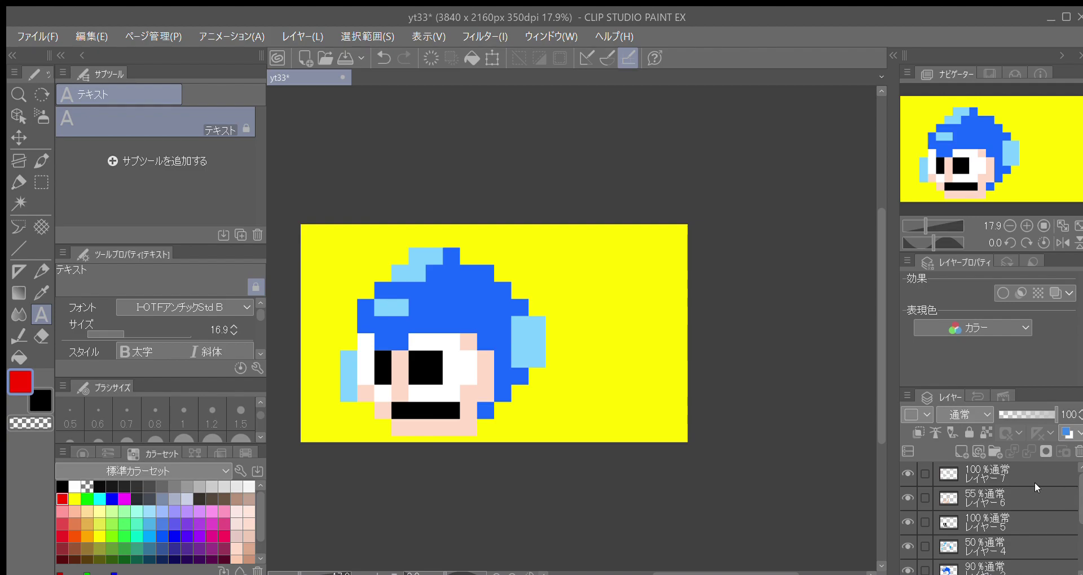
scroll(602, 244, "up", 2)
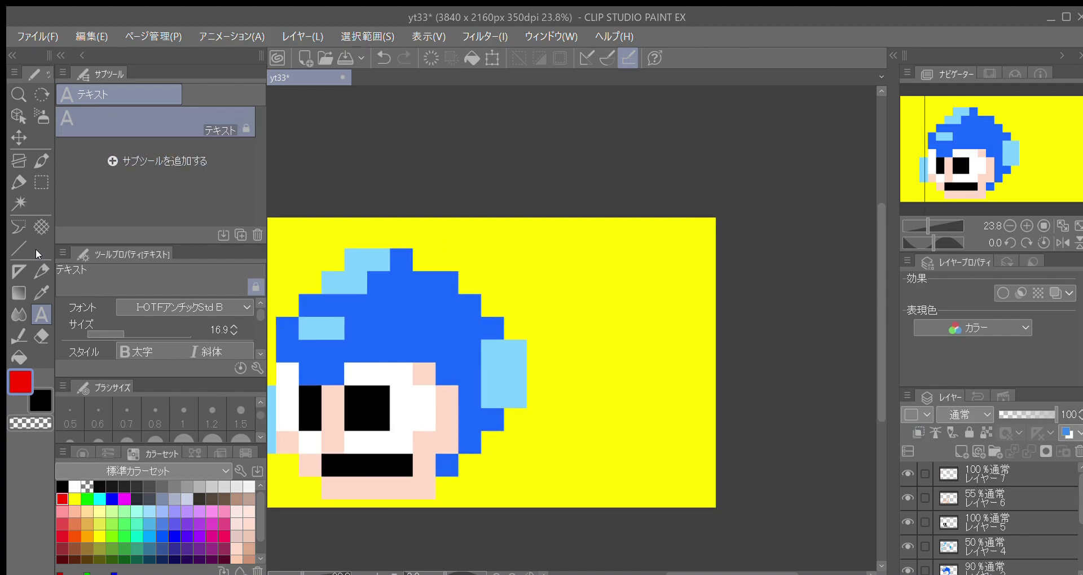
Add a new layer at the top of the stack, directly above レイヤー7
left_click(1057, 471)
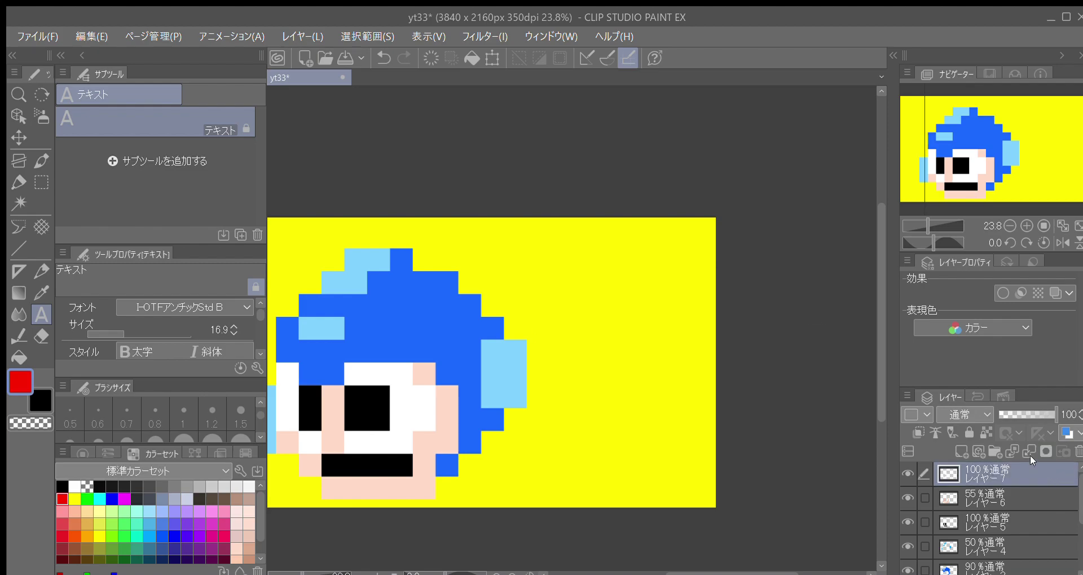
left_click(974, 455)
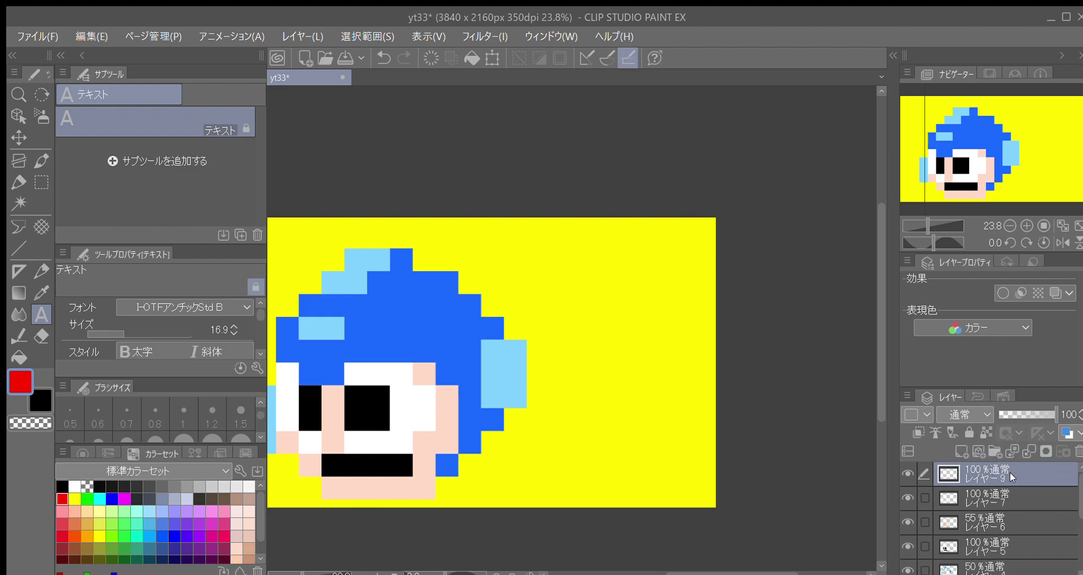
left_click(903, 497)
left_click_drag(638, 464, 736, 421)
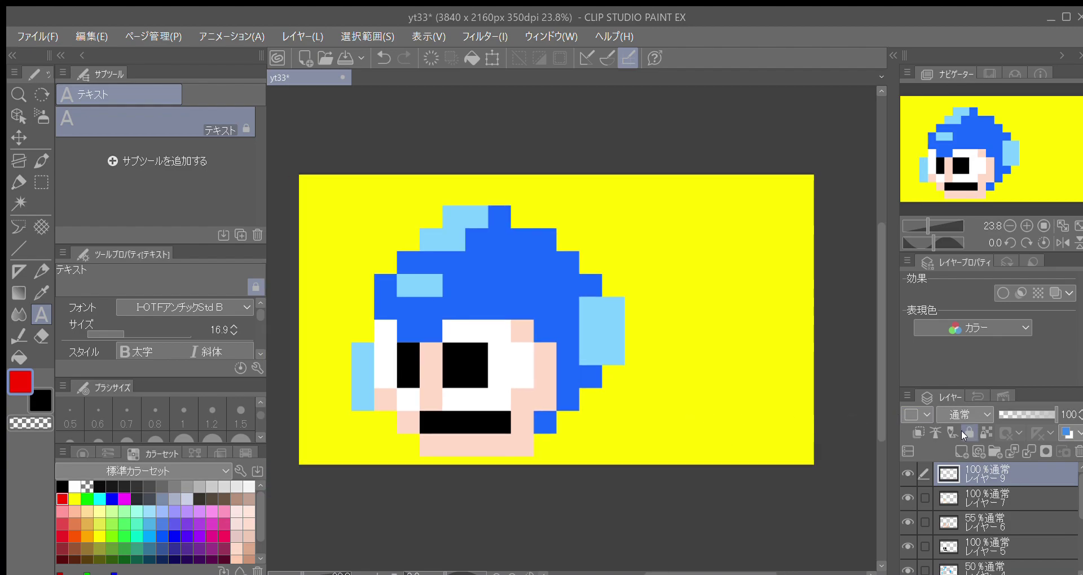
Compare the head on the yellow background with the paper layer hidden and shown
left_click(903, 495)
left_click(902, 496)
left_click(901, 497)
left_click(902, 497)
left_click(902, 497)
left_click_drag(1080, 490, 1080, 545)
left_click(907, 568)
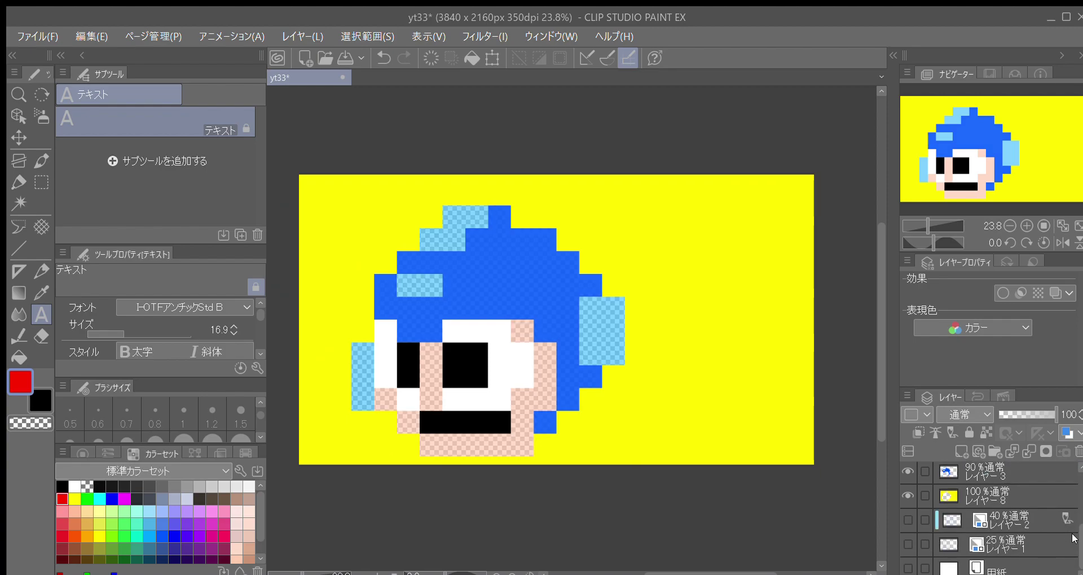
scroll(1074, 539, "up", 5)
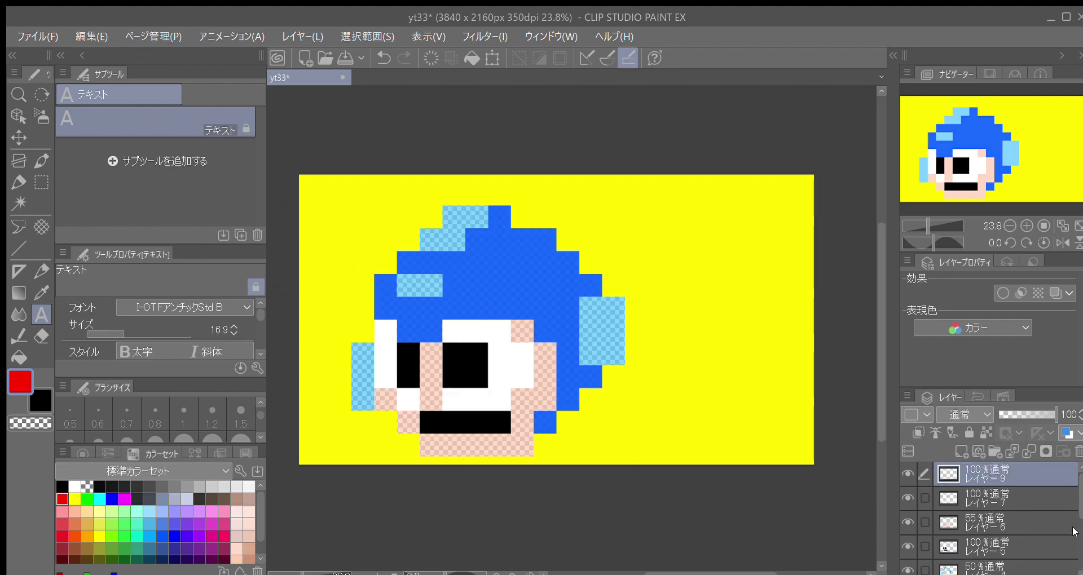
scroll(947, 558, "down", 5)
scroll(1026, 480, "up", 5)
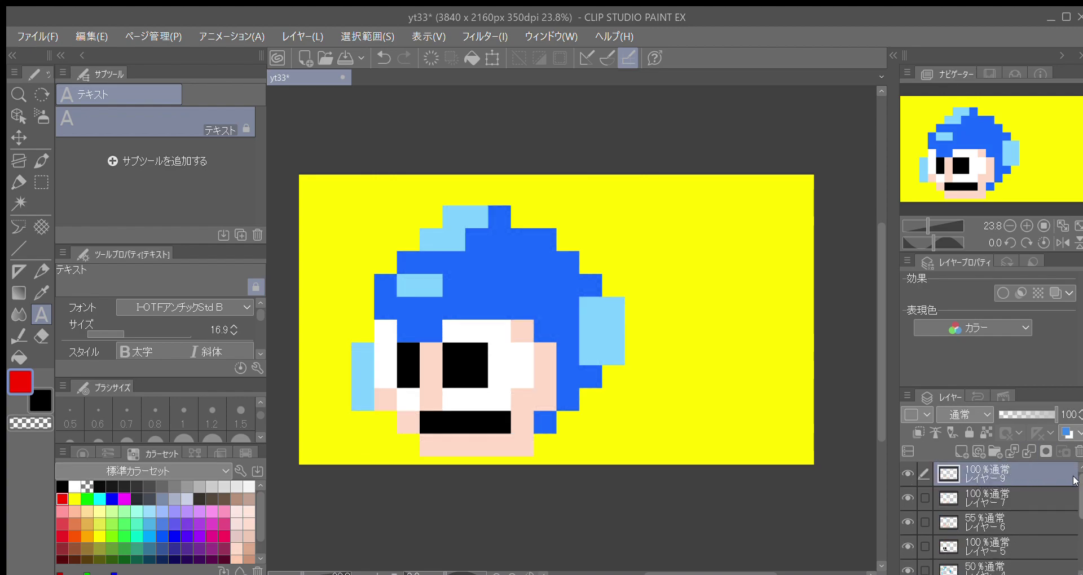
Switch to the デッサン鉛筆 pencil with a brush size of 6
left_click_drag(714, 417, 686, 410)
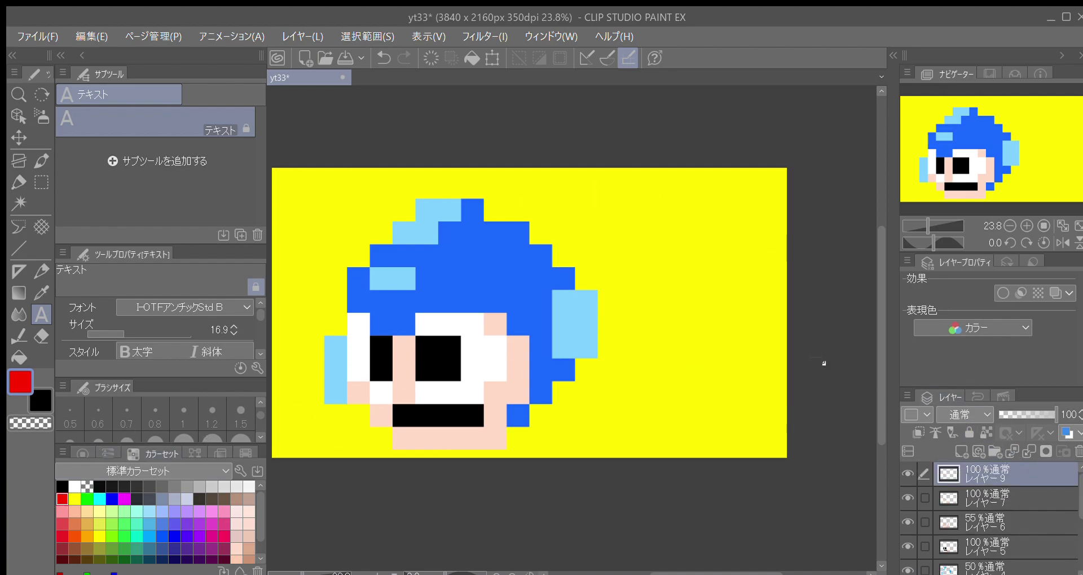
left_click(41, 271)
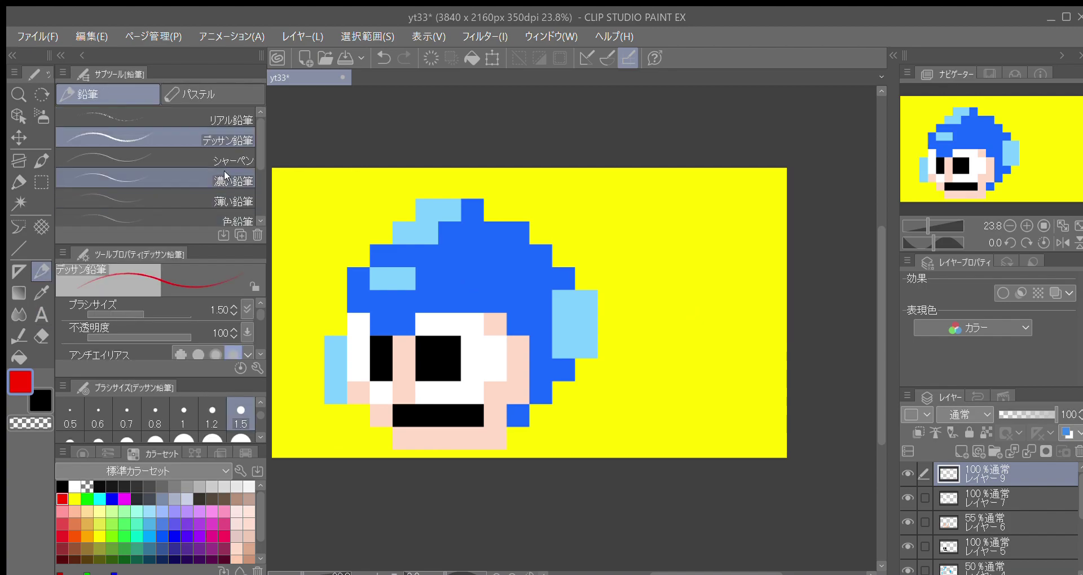
left_click(248, 436)
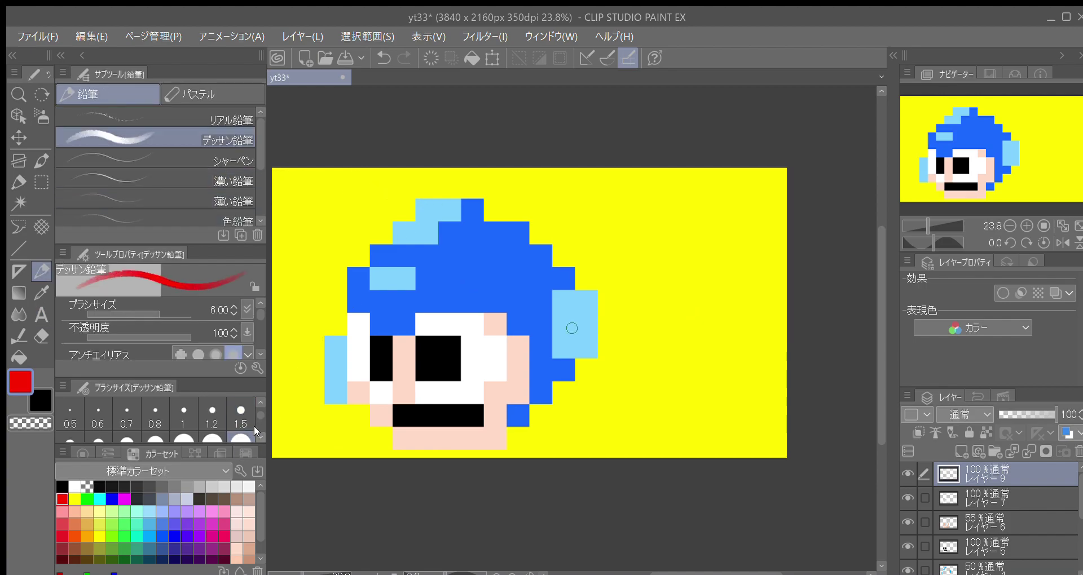
left_click(260, 437)
mouse_move(653, 271)
left_mouse_down()
mouse_move(694, 265)
mouse_move(667, 269)
mouse_move(684, 230)
left_mouse_up()
key("ctrl+z")
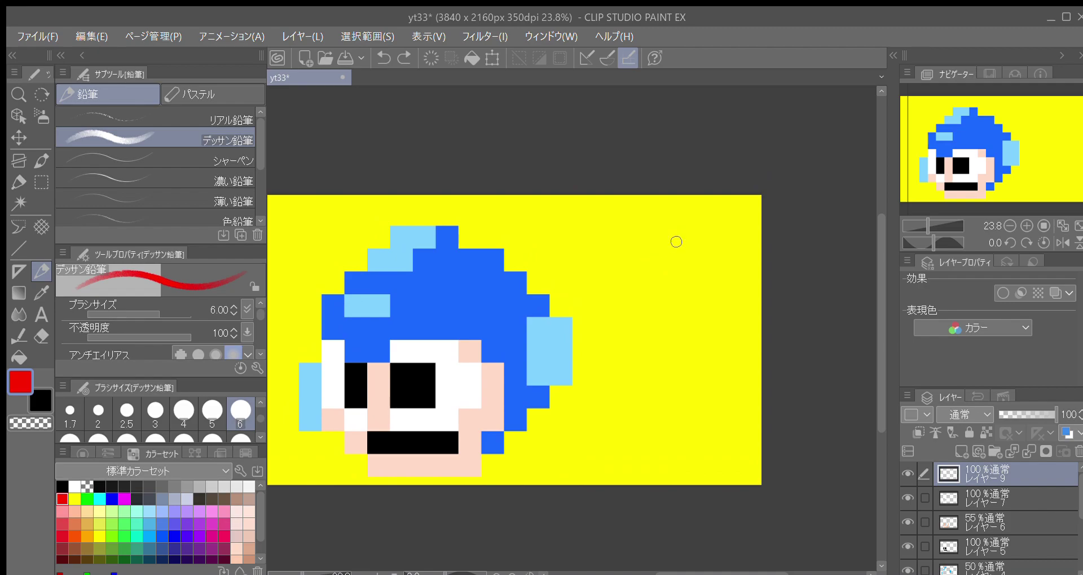
mouse_move(687, 267)
left_mouse_down()
mouse_move(705, 235)
mouse_move(673, 285)
mouse_move(621, 309)
left_mouse_up()
key("ctrl+z")
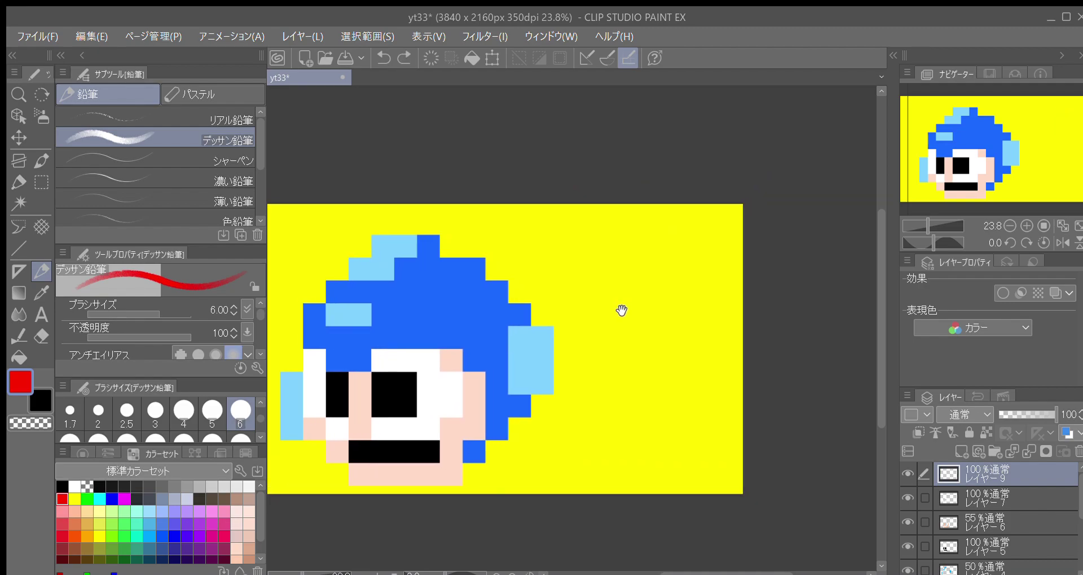
left_click_drag(650, 231, 662, 227)
left_click_drag(651, 242, 663, 236)
left_click_drag(650, 258, 665, 251)
key("ctrl+z")
key("ctrl+z")
key("ctrl+z")
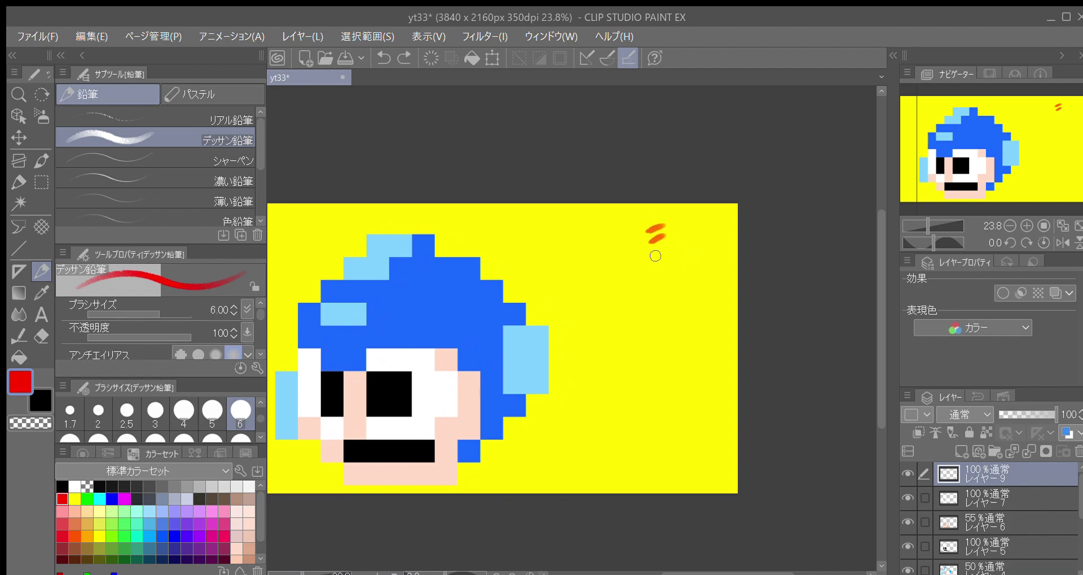
Set the pencil size to 4 and handwrite 漫画 vertically in red near the canvas's upper-right corner
left_click(183, 414)
left_click_drag(671, 304, 660, 338)
left_click_drag(652, 261, 666, 265)
mouse_move(649, 286)
left_mouse_down()
mouse_move(693, 257)
mouse_move(677, 275)
mouse_move(688, 269)
left_mouse_up()
left_click_drag(678, 260, 677, 271)
left_click_drag(686, 260, 689, 297)
left_click_drag(679, 298, 682, 322)
left_click_drag(669, 317, 688, 312)
mouse_move(666, 309)
left_mouse_down()
mouse_move(677, 323)
mouse_move(698, 321)
left_mouse_up()
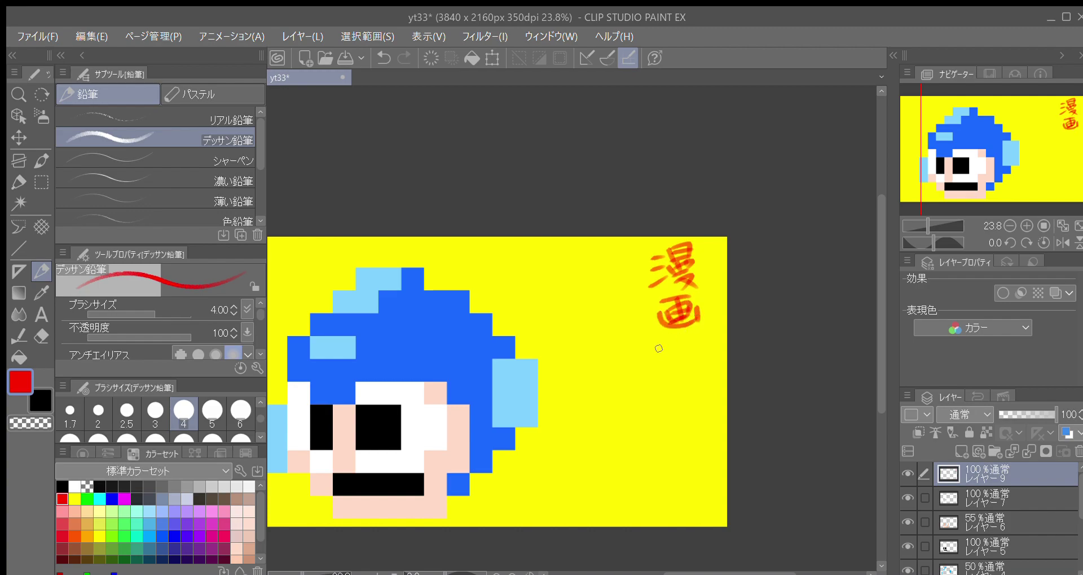
left_click_drag(674, 360, 675, 367)
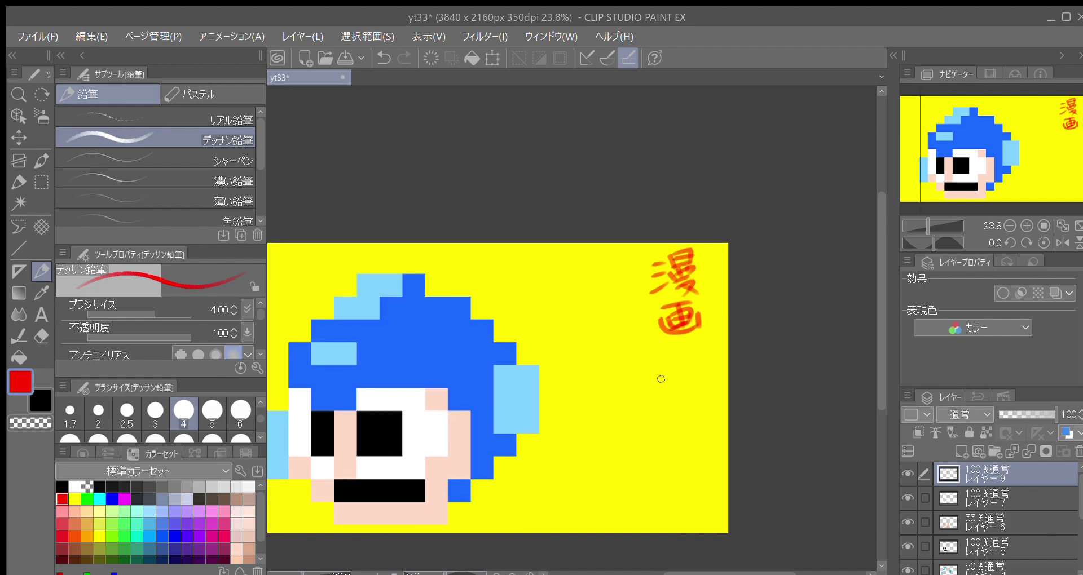
Handwrite 家 in red directly below 漫画 to continue the vertical lettering
left_click_drag(679, 362, 668, 370)
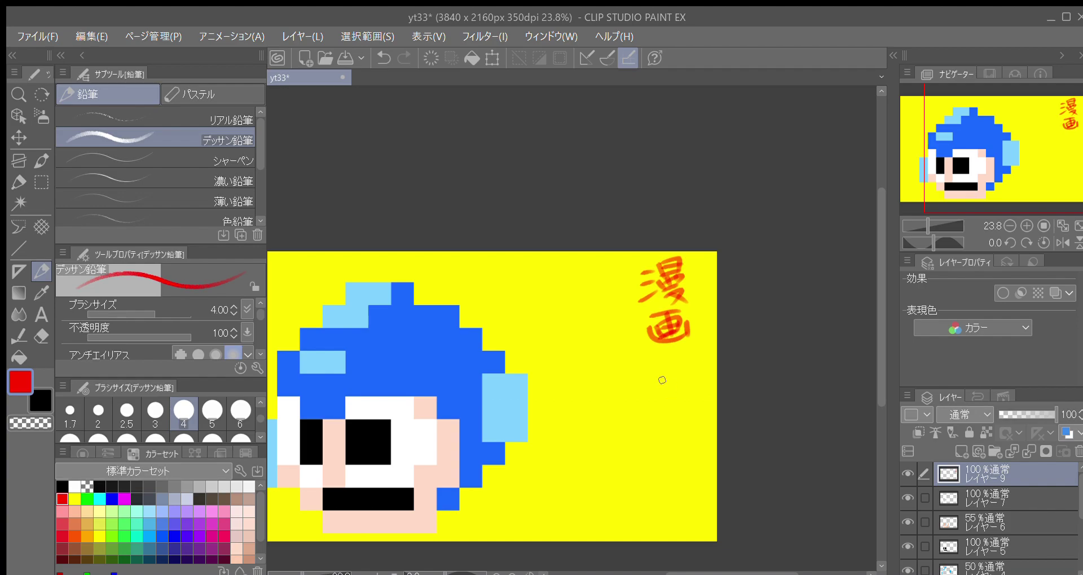
mouse_move(672, 420)
left_mouse_down()
mouse_move(663, 424)
mouse_move(667, 398)
mouse_move(655, 394)
left_mouse_up()
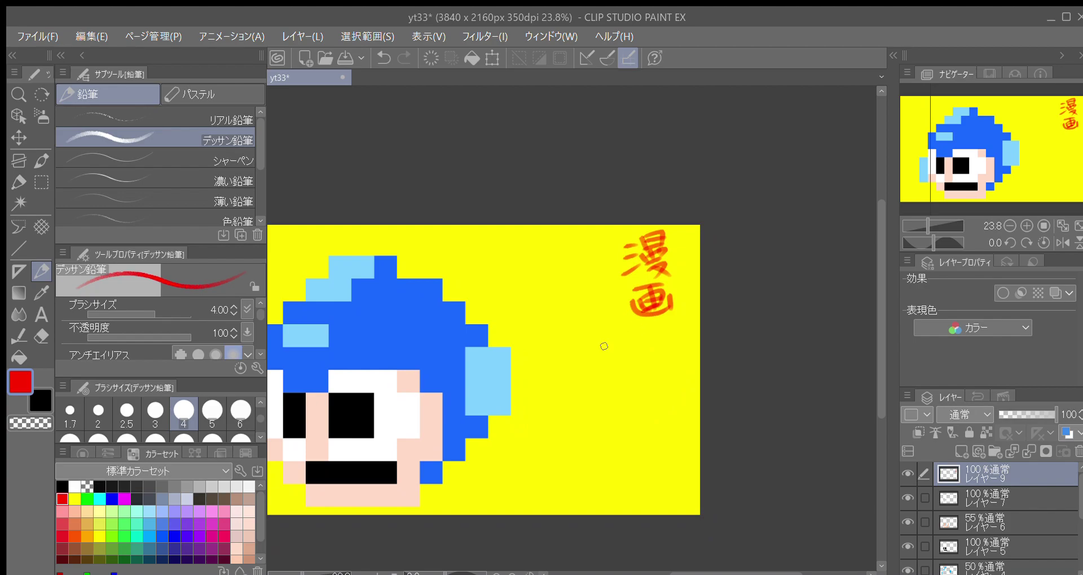
mouse_move(643, 329)
left_mouse_down()
mouse_move(590, 338)
mouse_move(610, 352)
mouse_move(596, 279)
mouse_move(575, 311)
mouse_move(621, 314)
mouse_move(626, 302)
mouse_move(632, 314)
mouse_move(609, 322)
mouse_move(607, 346)
mouse_move(589, 325)
mouse_move(585, 340)
mouse_move(609, 339)
mouse_move(587, 358)
left_mouse_up()
mouse_move(614, 341)
left_mouse_down()
mouse_move(623, 356)
mouse_move(591, 360)
left_mouse_up()
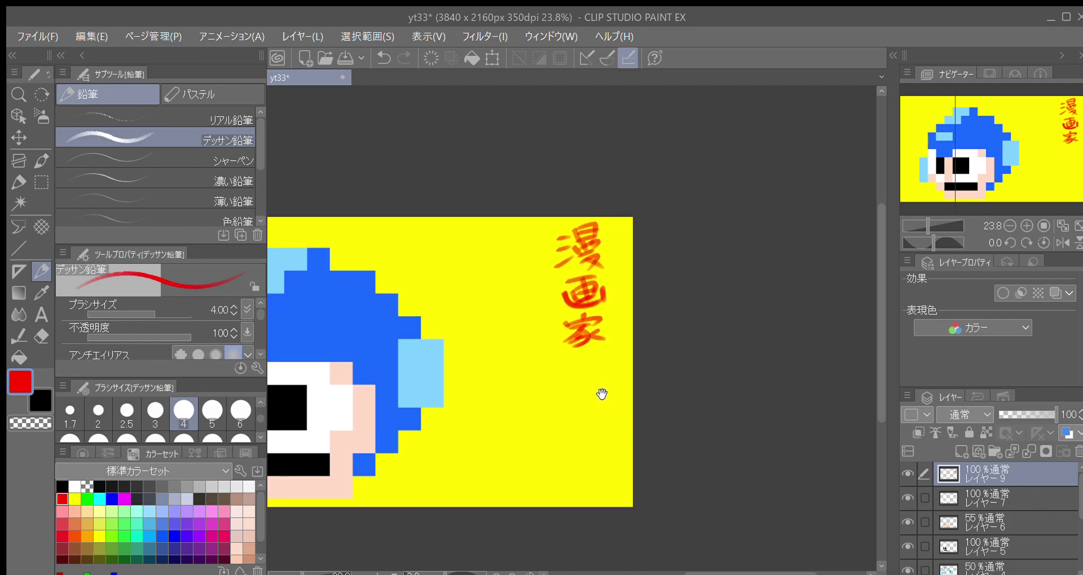
mouse_move(602, 394)
left_mouse_down()
mouse_move(599, 376)
mouse_move(613, 404)
left_mouse_up()
left_click_drag(625, 363, 645, 342)
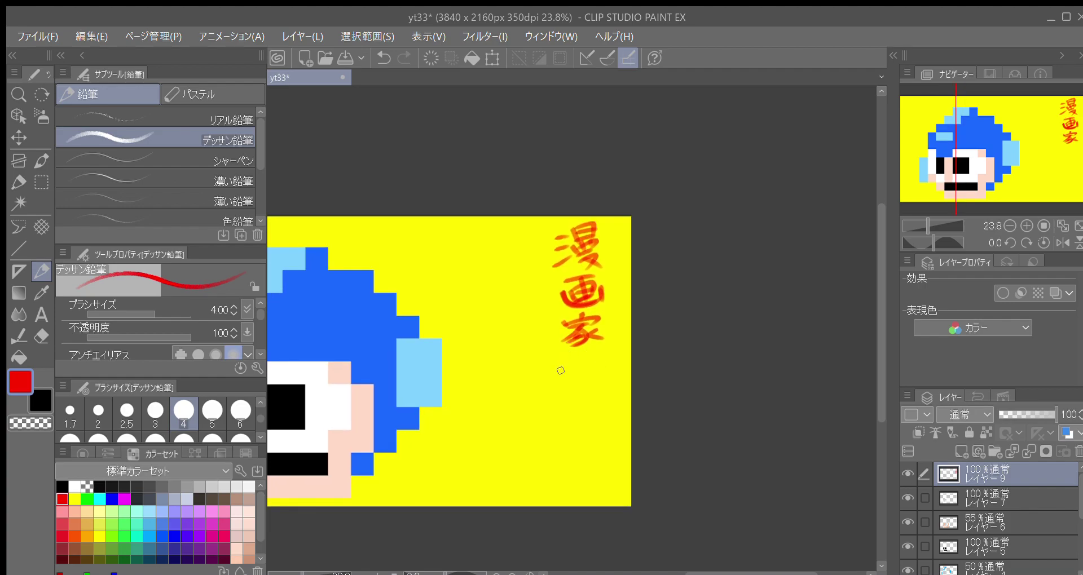
Continue the red vertical lettering below 家 with 志望時代, down to the canvas's lower edge
mouse_move(597, 370)
left_mouse_down()
mouse_move(592, 390)
mouse_move(590, 364)
mouse_move(574, 379)
left_mouse_up()
mouse_move(563, 377)
left_mouse_down()
mouse_move(589, 374)
mouse_move(566, 390)
left_mouse_up()
left_click_drag(567, 385, 598, 390)
mouse_move(577, 375)
left_mouse_down()
mouse_move(567, 424)
mouse_move(569, 405)
left_mouse_up()
key("ctrl+z")
mouse_move(565, 397)
left_mouse_down()
mouse_move(579, 419)
mouse_move(585, 401)
mouse_move(590, 416)
mouse_move(576, 416)
mouse_move(580, 438)
left_mouse_up()
mouse_move(571, 433)
left_mouse_down()
mouse_move(603, 437)
mouse_move(572, 471)
left_mouse_up()
mouse_move(569, 448)
left_mouse_down()
mouse_move(581, 449)
mouse_move(581, 466)
left_mouse_up()
left_click_drag(572, 458, 581, 457)
left_click_drag(571, 468, 600, 448)
left_click_drag(594, 443, 603, 457)
mouse_move(598, 454)
left_mouse_down()
mouse_move(596, 471)
mouse_move(562, 494)
mouse_move(572, 505)
left_mouse_up()
mouse_move(582, 486)
left_mouse_down()
mouse_move(602, 476)
mouse_move(615, 498)
left_mouse_up()
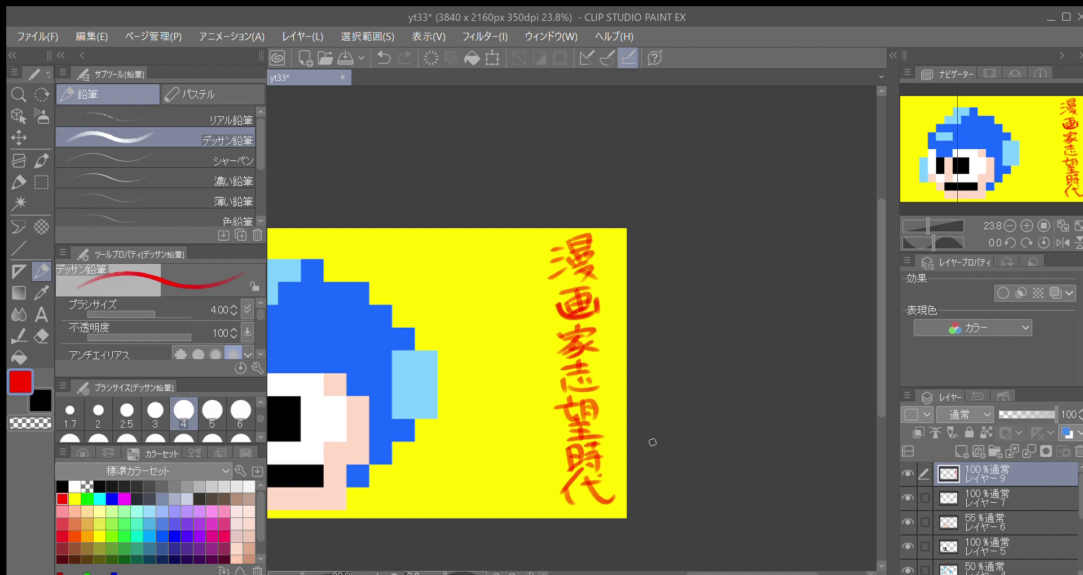
Start a second column of red lettering with から to the left of 漫画
left_click_drag(586, 416, 626, 451)
mouse_move(560, 429)
left_mouse_down()
mouse_move(574, 432)
mouse_move(569, 440)
mouse_move(554, 440)
mouse_move(580, 424)
left_mouse_up()
left_click_drag(652, 410, 671, 377)
mouse_move(583, 241)
left_mouse_down()
mouse_move(601, 249)
mouse_move(590, 258)
left_mouse_up()
left_click_drag(606, 223, 597, 271)
left_click_drag(608, 243, 612, 252)
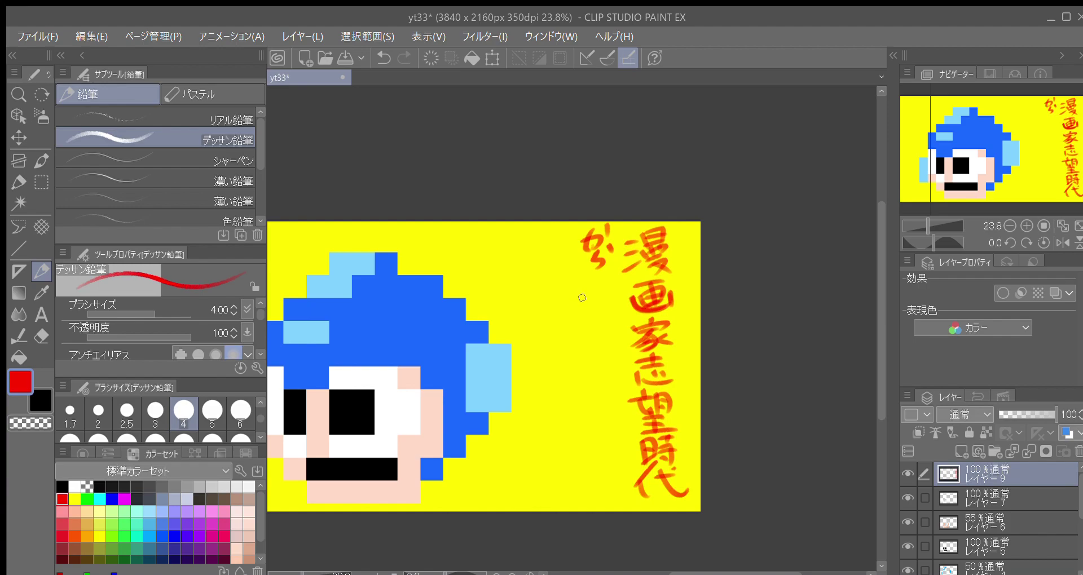
mouse_move(633, 386)
left_mouse_down()
mouse_move(669, 370)
mouse_move(685, 380)
mouse_move(613, 422)
left_mouse_up()
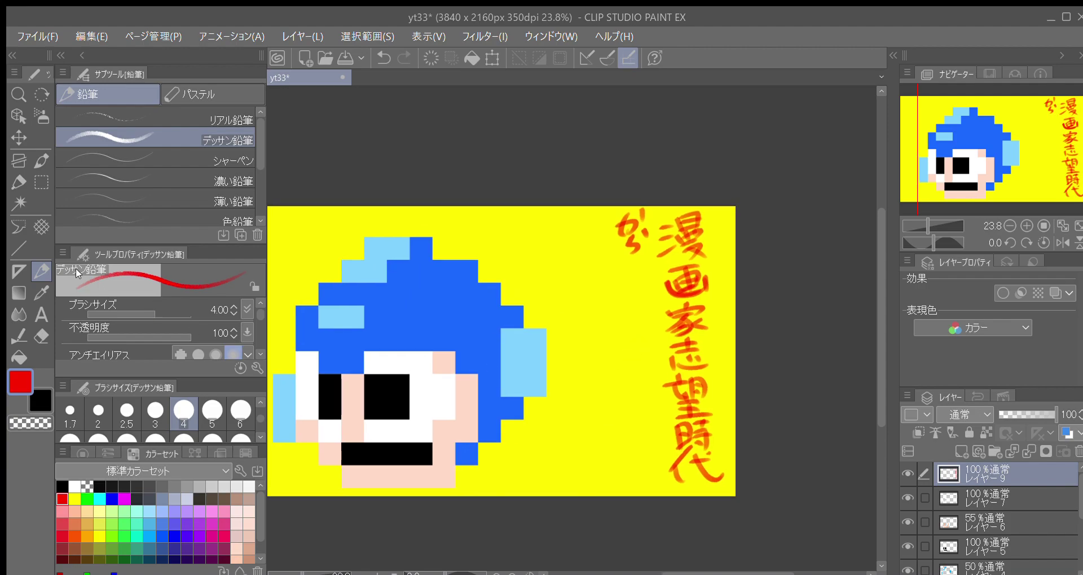
key("m")
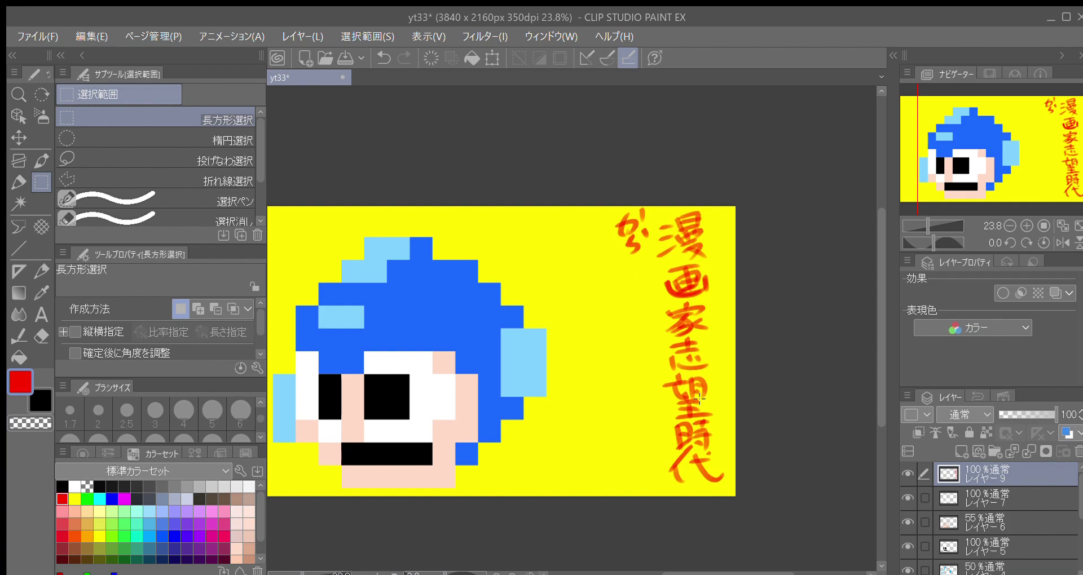
left_click_drag(696, 389, 683, 440)
scroll(683, 440, "down", 3)
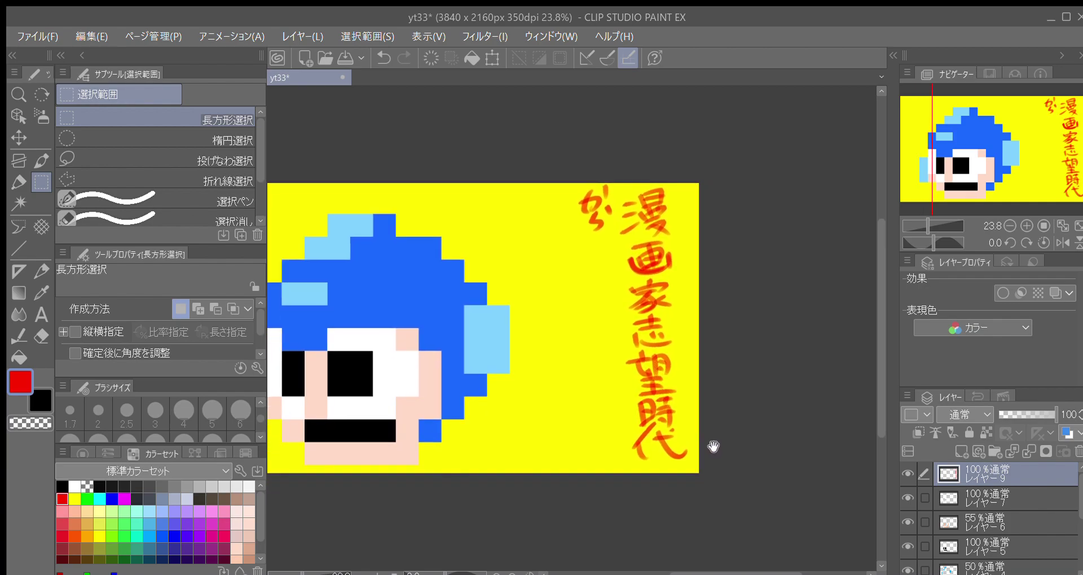
left_click_drag(617, 422, 653, 447)
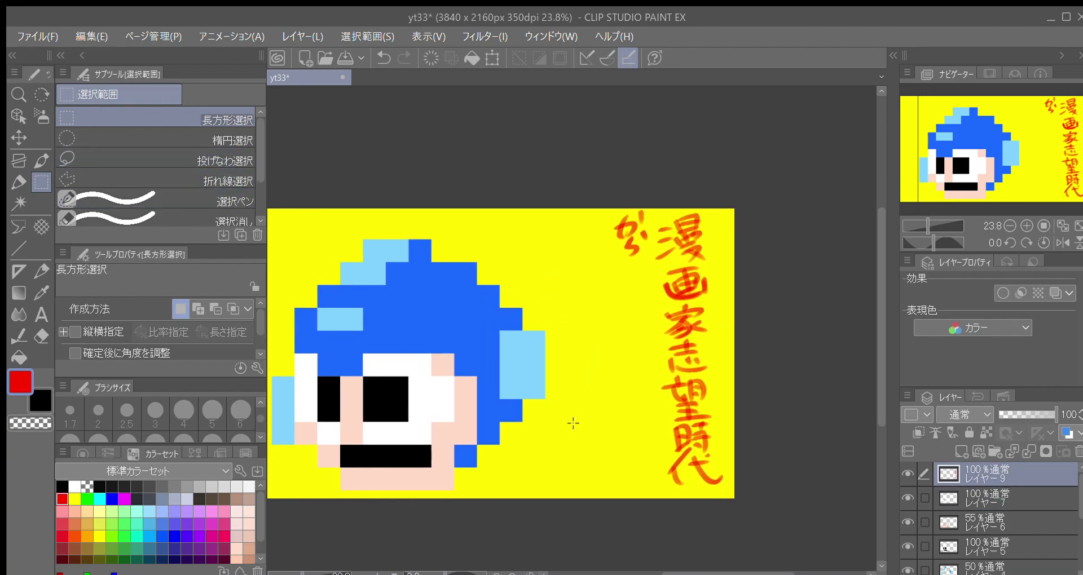
left_click(37, 265)
mouse_move(621, 354)
left_mouse_down()
mouse_move(596, 357)
mouse_move(575, 380)
left_mouse_up()
key("ctrl+z")
left_click_drag(628, 288, 620, 291)
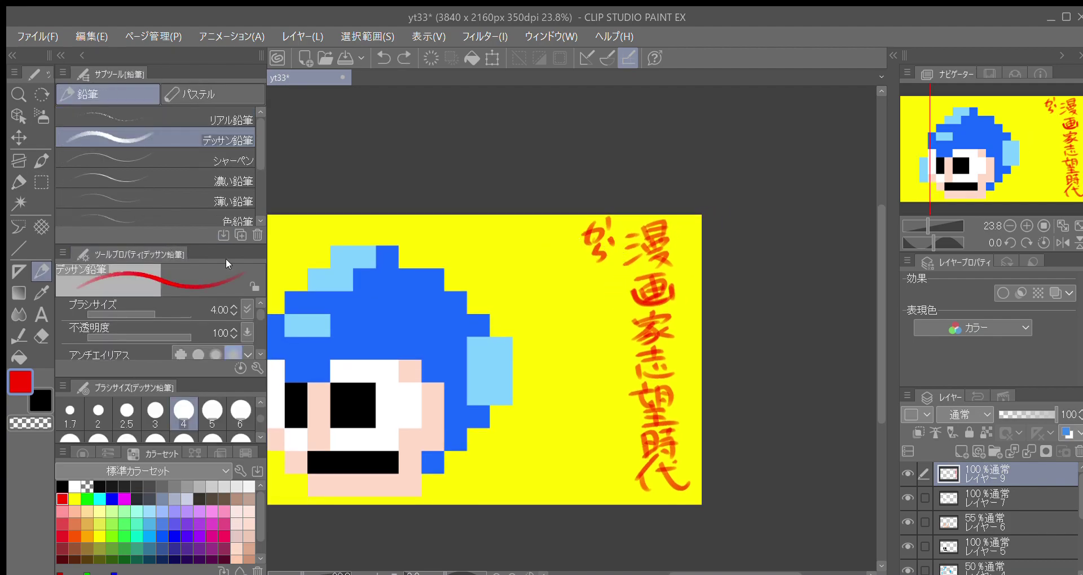
Select the whole lettering area with a rectangular selection, delete the red lettering, and deselect
key("m")
left_click_drag(562, 178, 715, 515)
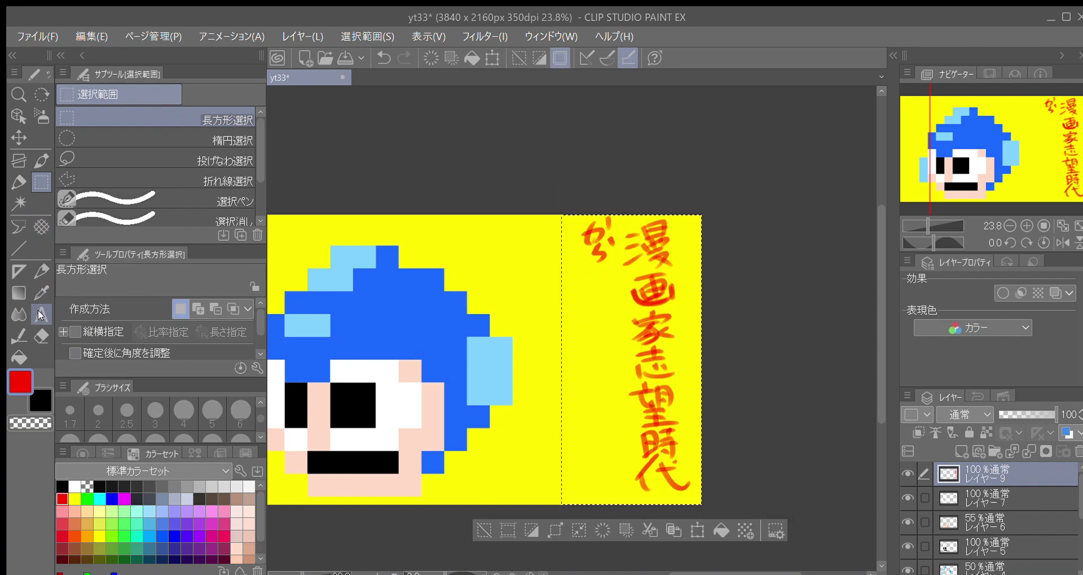
left_click(603, 530)
left_click(485, 530)
Check the layer at the top of the stack by hiding and showing レイヤー9, keeping it active
left_click_drag(629, 452, 650, 450)
left_click(1023, 493)
left_click(1015, 470)
left_click(907, 471)
left_click(906, 473)
left_click_drag(677, 395, 703, 400)
With the デッサン鉛筆 pencil, handwrite 不規則な vertically in red near the canvas's upper-right corner
left_click(41, 272)
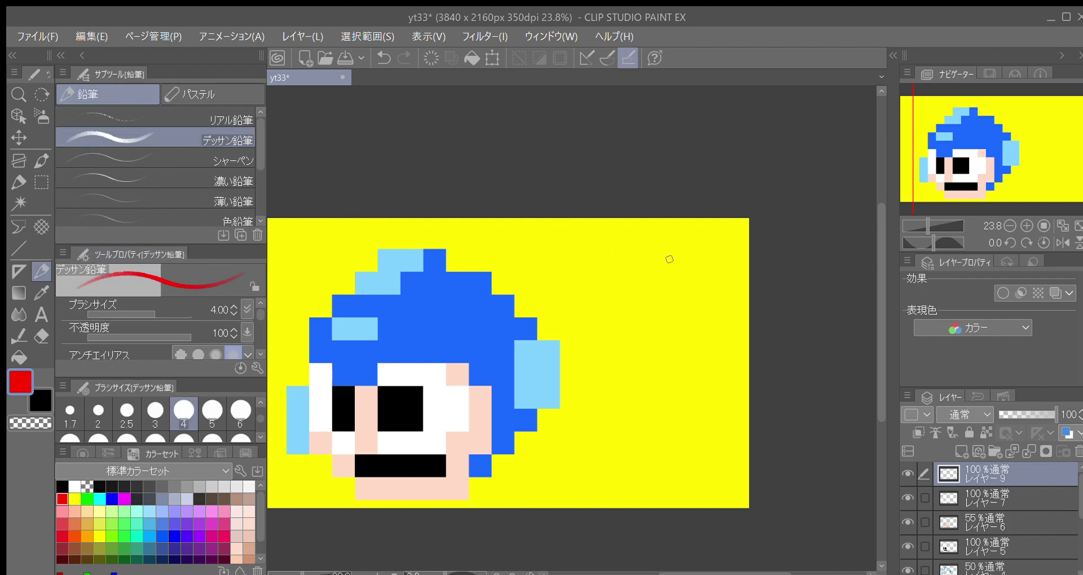
mouse_move(677, 297)
left_mouse_down()
mouse_move(737, 256)
mouse_move(703, 273)
mouse_move(734, 286)
left_mouse_up()
left_click_drag(877, 259, 879, 276)
left_click_drag(776, 323, 770, 331)
scroll(770, 332, "up", 3)
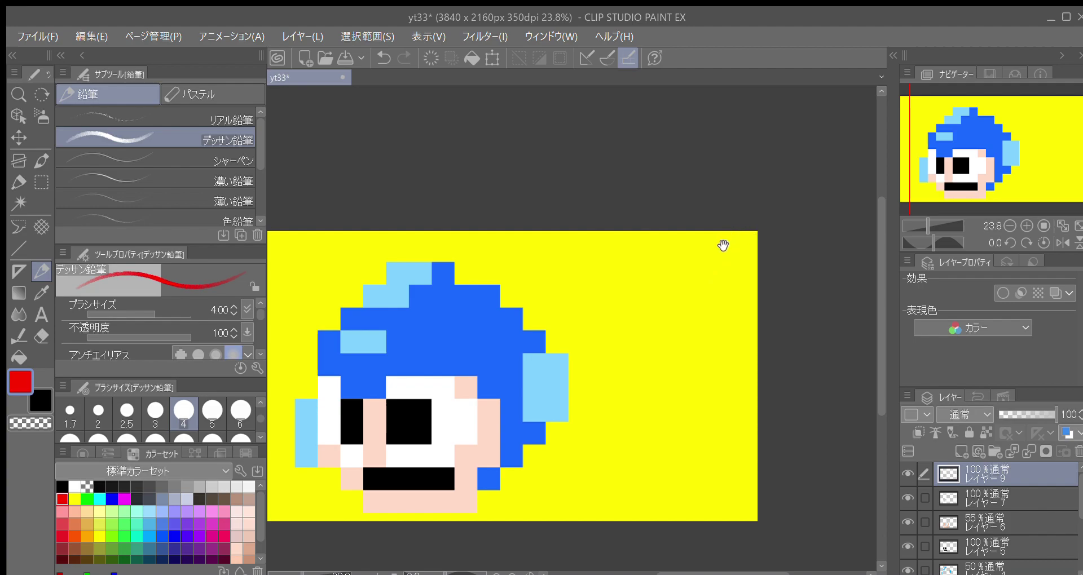
left_click_drag(723, 245, 736, 235)
mouse_move(878, 299)
left_mouse_down()
mouse_move(878, 290)
mouse_move(879, 300)
left_mouse_up()
left_click_drag(798, 318, 799, 317)
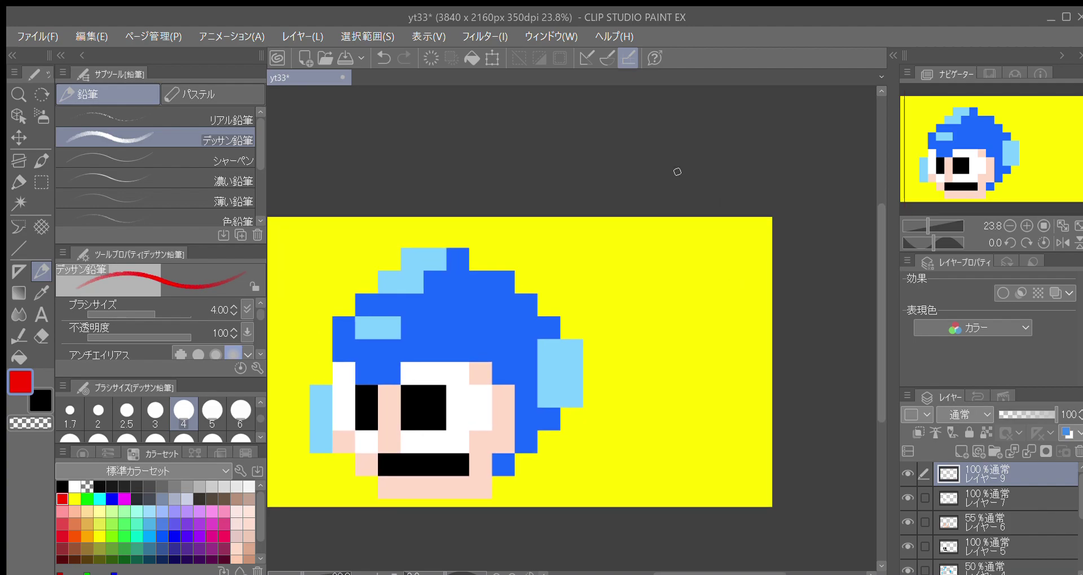
mouse_move(688, 242)
left_mouse_down()
mouse_move(744, 229)
mouse_move(701, 260)
left_mouse_up()
key("ctrl+z")
left_click_drag(718, 242, 717, 270)
mouse_move(725, 252)
left_mouse_down()
mouse_move(735, 261)
mouse_move(700, 287)
left_mouse_up()
mouse_move(699, 292)
left_mouse_down()
mouse_move(725, 289)
mouse_move(710, 308)
left_mouse_up()
mouse_move(708, 296)
left_mouse_down()
mouse_move(699, 305)
mouse_move(726, 296)
left_mouse_up()
left_click_drag(734, 271, 740, 294)
left_click_drag(725, 288, 722, 317)
mouse_move(733, 302)
left_mouse_down()
mouse_move(745, 309)
mouse_move(712, 349)
left_mouse_up()
mouse_move(724, 317)
left_mouse_down()
mouse_move(725, 350)
mouse_move(734, 346)
left_mouse_up()
left_click_drag(744, 319, 739, 364)
left_click_drag(702, 309, 692, 340)
left_click_drag(707, 321, 710, 362)
key("ctrl+z")
key("ctrl+z")
mouse_move(710, 315)
left_mouse_down()
mouse_move(691, 348)
mouse_move(729, 405)
mouse_move(690, 397)
left_mouse_up()
key("ctrl+z")
key("ctrl+z")
mouse_move(687, 358)
left_mouse_down()
mouse_move(706, 354)
mouse_move(693, 376)
left_mouse_up()
left_click_drag(710, 345, 723, 369)
mouse_move(711, 426)
left_mouse_down()
mouse_move(699, 427)
mouse_move(700, 414)
left_mouse_up()
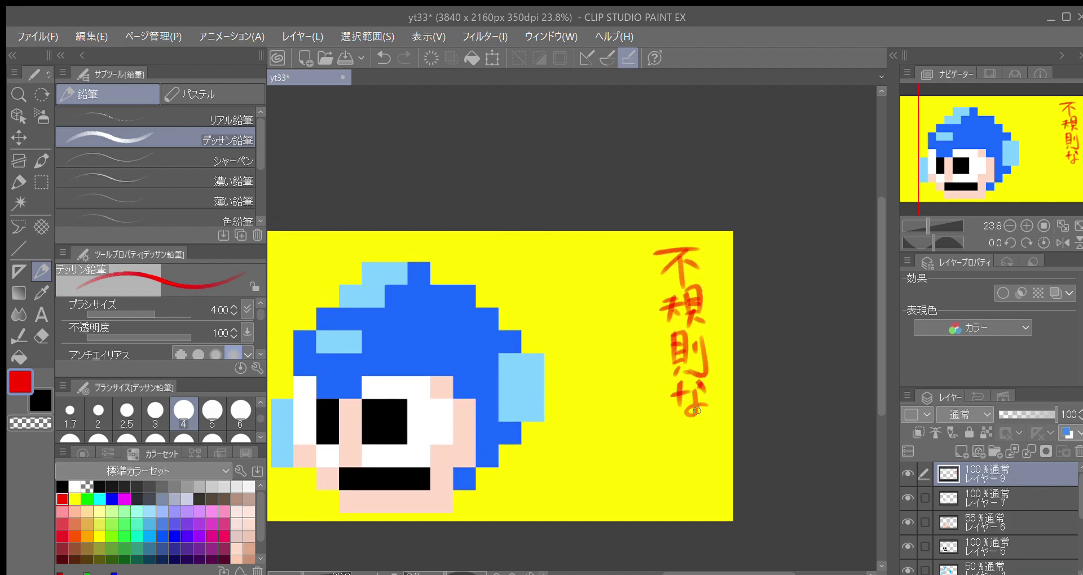
Trace over the strokes of 不 and 規 to make their red darker and bolder
left_click_drag(696, 392, 736, 401)
left_click_drag(679, 345, 669, 382)
left_click_drag(707, 421, 684, 421)
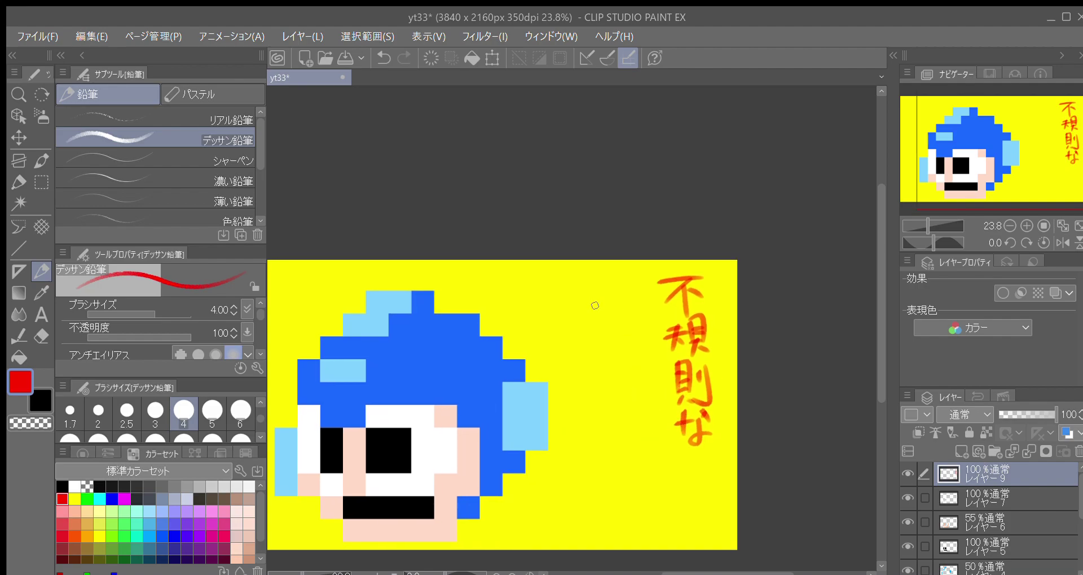
left_click_drag(644, 329, 638, 322)
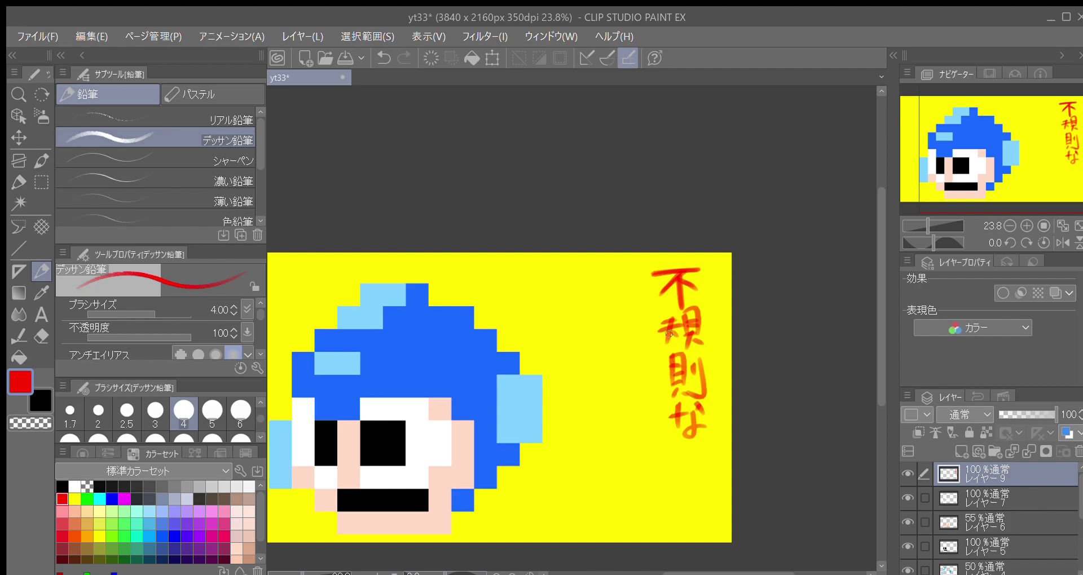
left_click_drag(672, 316, 666, 327)
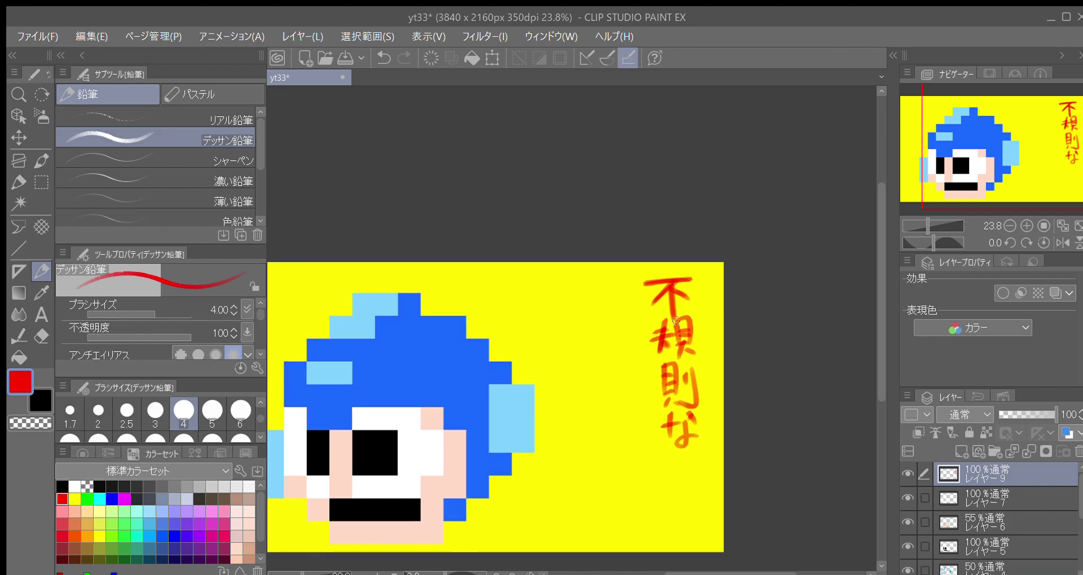
left_click_drag(681, 345, 679, 358)
left_click_drag(688, 347, 703, 352)
left_click_drag(632, 395, 651, 391)
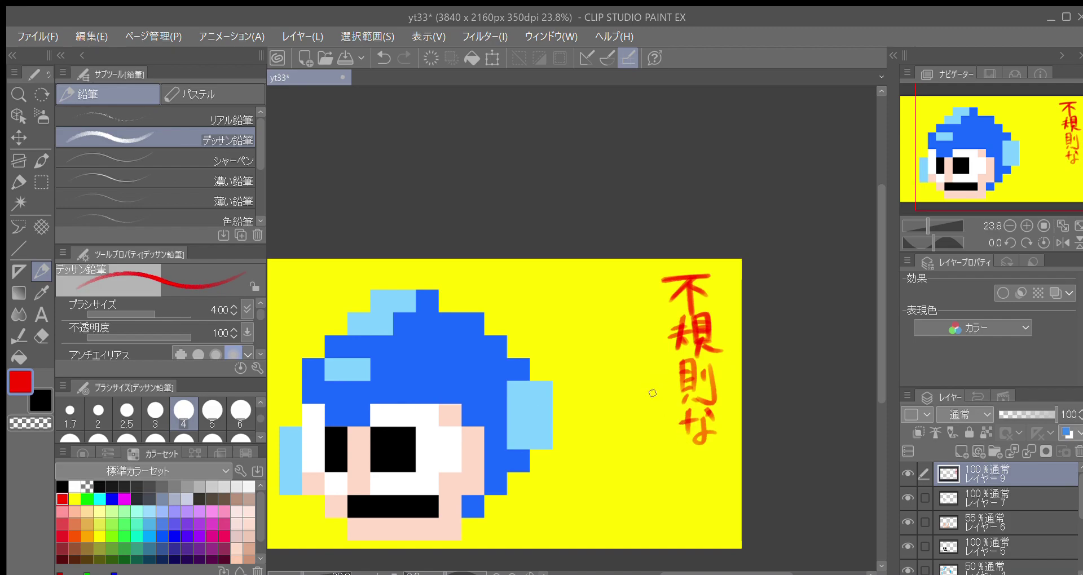
Handwrite 生活 vertically in red as a second column to the left of 不規則な
left_click_drag(610, 308, 612, 337)
mouse_move(610, 323)
left_mouse_down()
mouse_move(647, 316)
mouse_move(627, 345)
left_mouse_up()
left_click_drag(620, 333, 644, 329)
mouse_move(617, 350)
left_mouse_down()
mouse_move(640, 346)
mouse_move(624, 373)
left_mouse_up()
mouse_move(614, 380)
left_mouse_down()
mouse_move(631, 386)
mouse_move(631, 361)
left_mouse_up()
left_click_drag(630, 368, 648, 364)
left_click_drag(638, 361, 633, 396)
left_click_drag(633, 380, 649, 393)
mouse_move(634, 395)
left_mouse_down()
mouse_move(650, 391)
mouse_move(629, 320)
left_mouse_up()
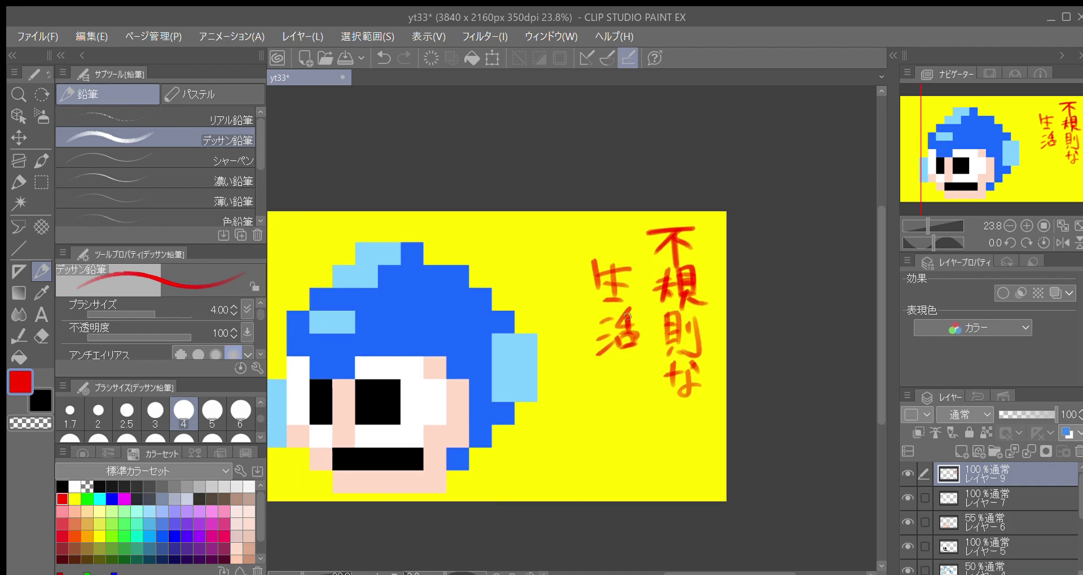
Complete the second column of red lettering by handwriting が続く。 below 生活
mouse_move(641, 406)
left_mouse_down()
mouse_move(654, 396)
mouse_move(643, 418)
left_mouse_up()
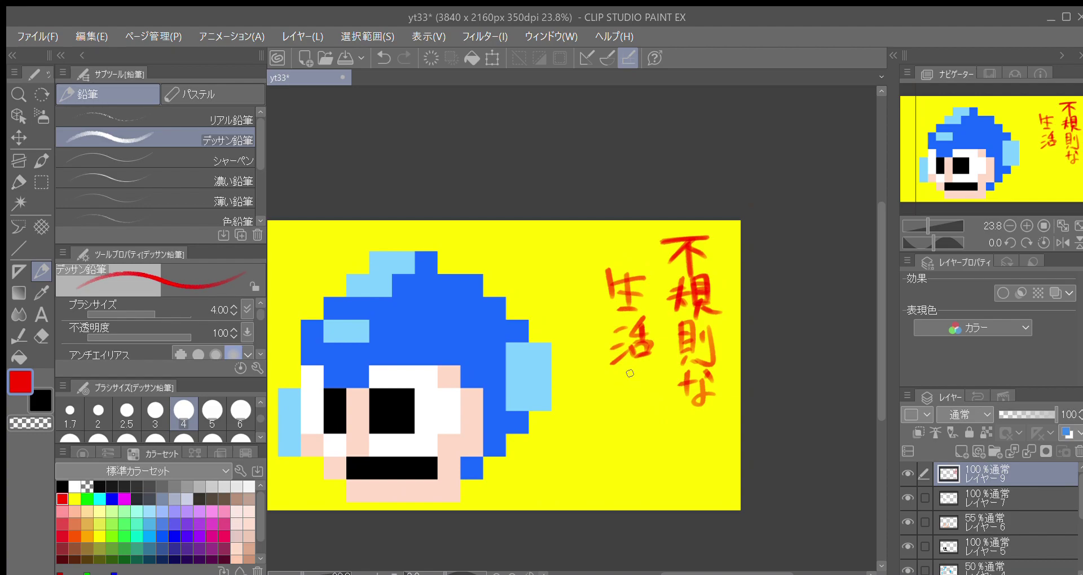
left_click_drag(622, 382, 614, 383)
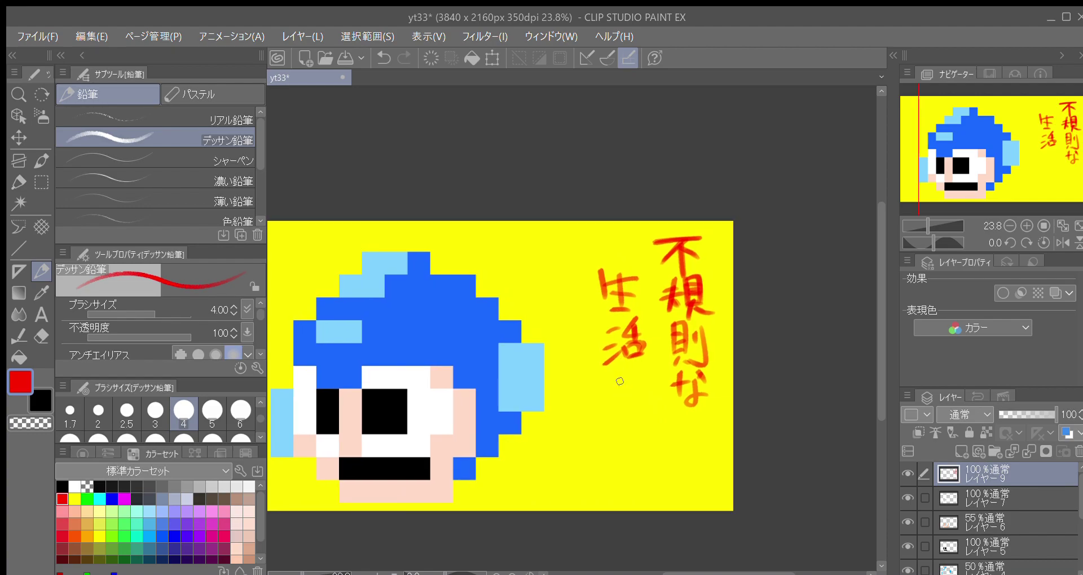
mouse_move(621, 389)
left_mouse_down()
mouse_move(615, 373)
mouse_move(609, 391)
mouse_move(643, 380)
mouse_move(613, 402)
left_mouse_up()
mouse_move(608, 368)
left_mouse_down()
mouse_move(594, 401)
mouse_move(628, 389)
left_mouse_up()
mouse_move(633, 373)
left_mouse_down()
mouse_move(598, 420)
mouse_move(613, 424)
left_mouse_up()
mouse_move(605, 416)
left_mouse_down()
mouse_move(607, 439)
mouse_move(634, 421)
left_mouse_up()
mouse_move(622, 420)
left_mouse_down()
mouse_move(642, 432)
mouse_move(628, 477)
mouse_move(685, 418)
left_mouse_up()
left_click_drag(665, 454, 668, 453)
left_click_drag(535, 473, 617, 483)
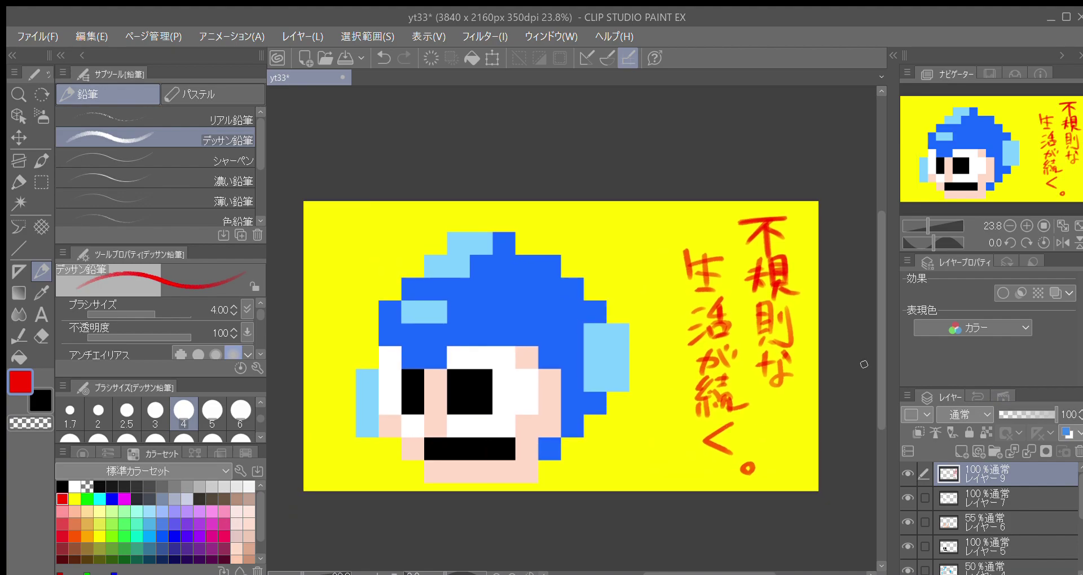
Examine the balance between the pixel head and the red lettering at several magnifications
scroll(841, 358, "down", 1)
scroll(775, 337, "up", 1)
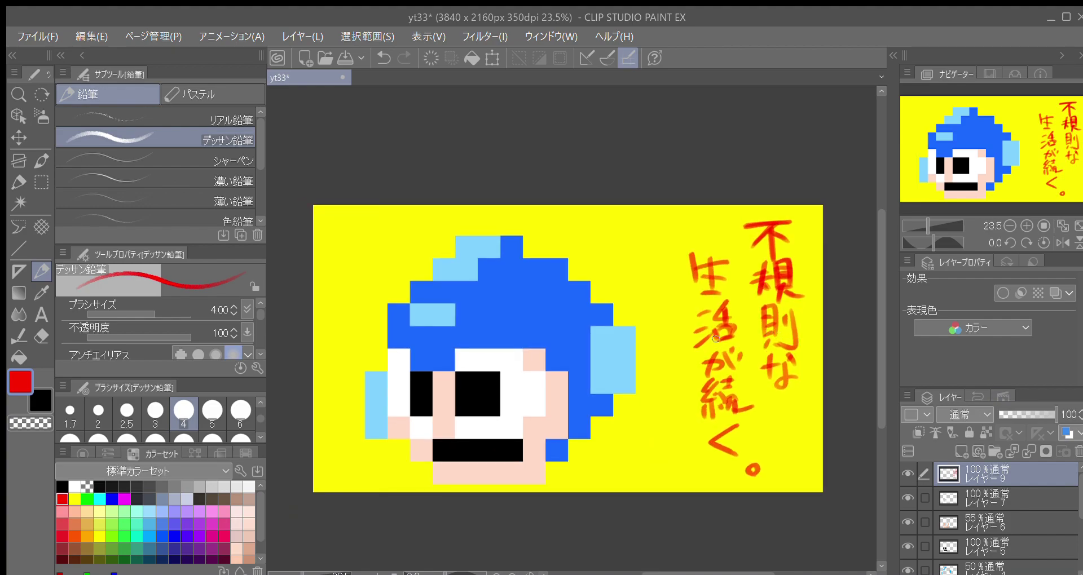
scroll(726, 326, "up", 1)
scroll(694, 330, "down", 3)
scroll(658, 334, "up", 1)
scroll(623, 307, "up", 1)
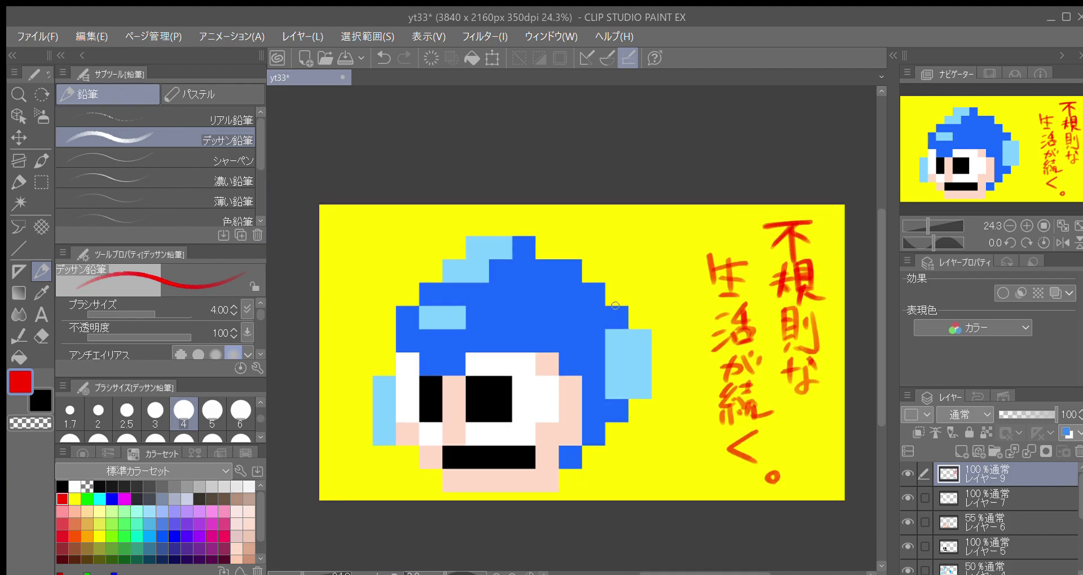
scroll(715, 329, "up", 2)
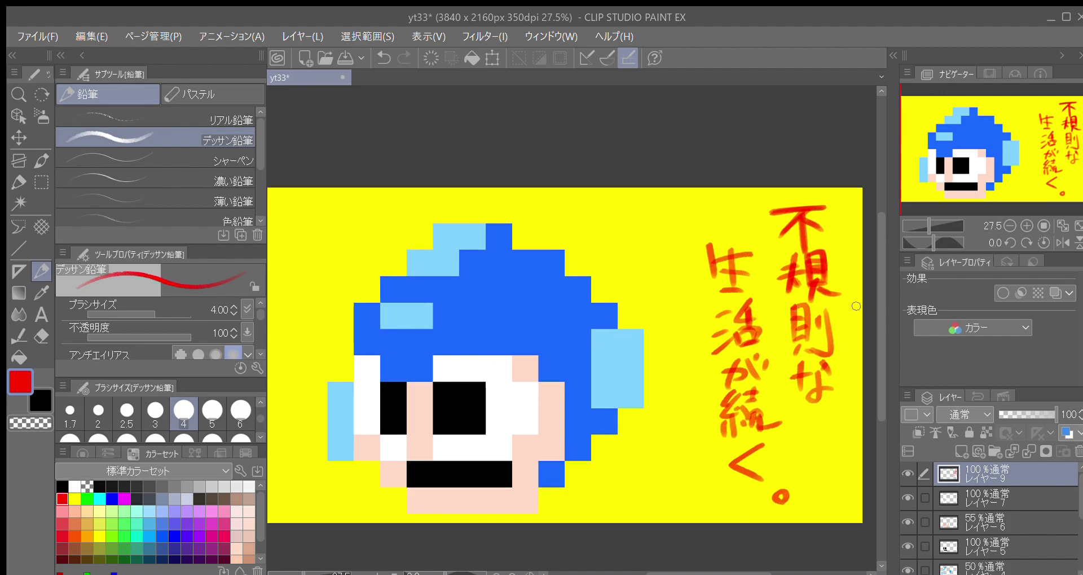
scroll(875, 317, "down", 1)
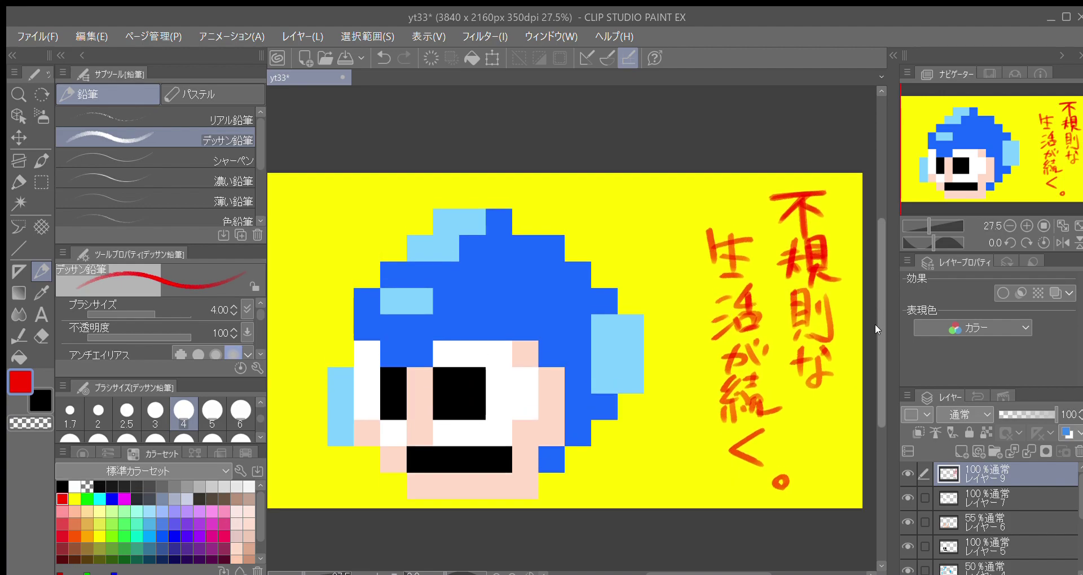
scroll(875, 322, "up", 5)
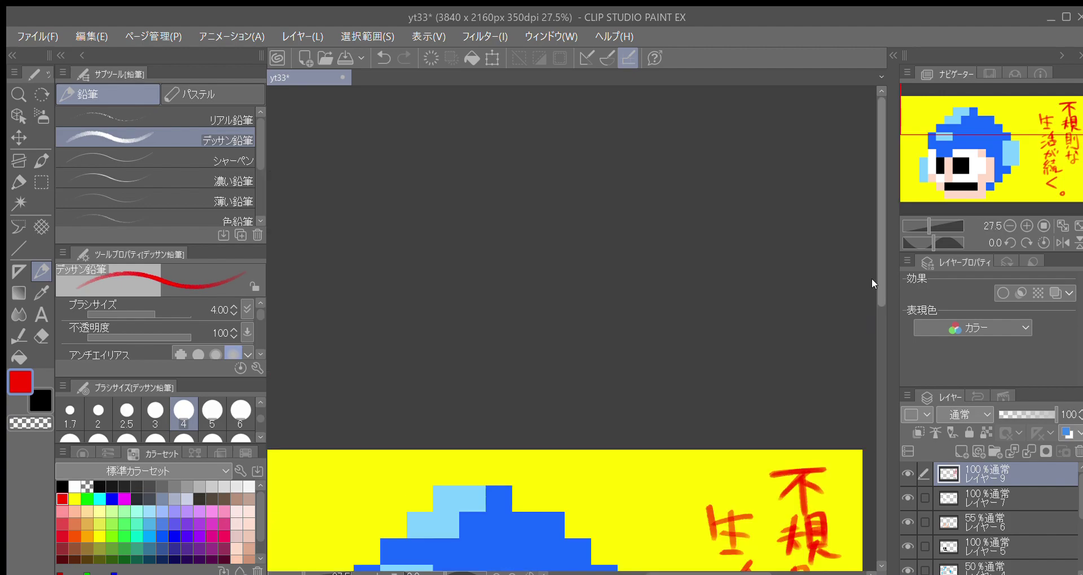
scroll(873, 339, "down", 3)
scroll(874, 372, "down", 3)
scroll(663, 388, "up", 1)
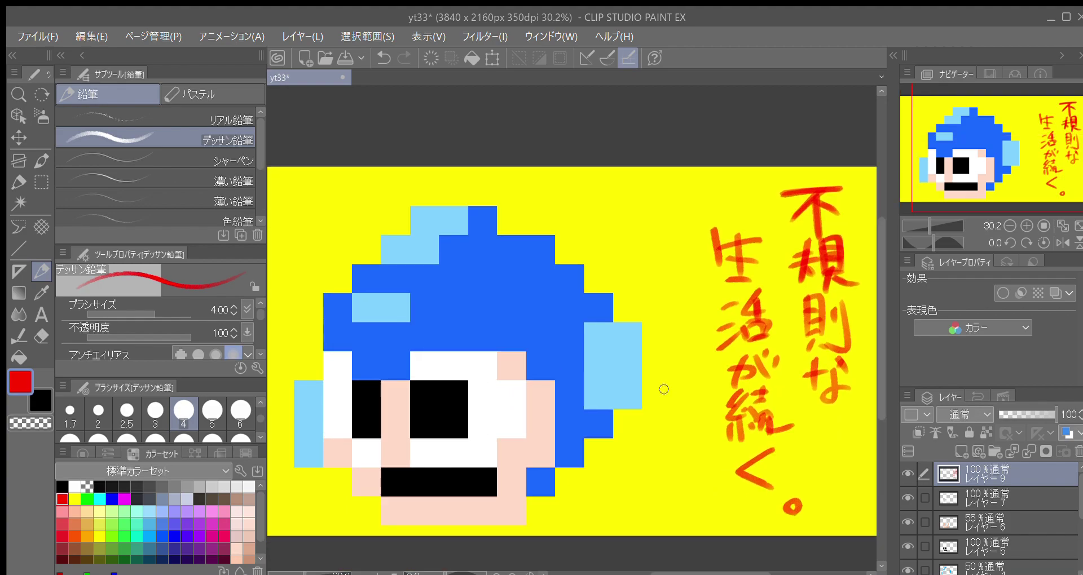
left_click_drag(736, 574, 739, 574)
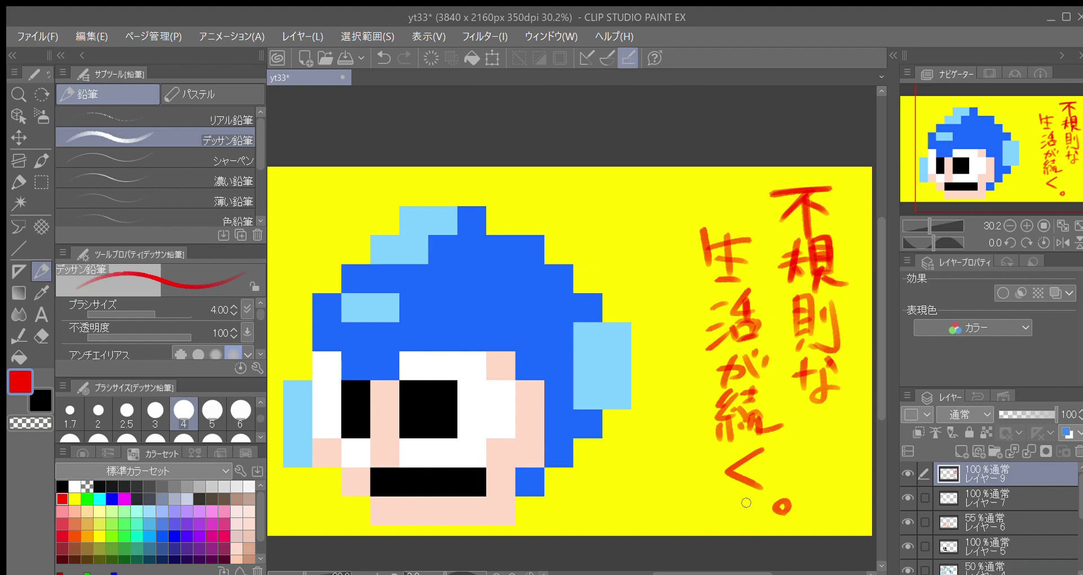
scroll(744, 495, "down", 1)
scroll(744, 496, "up", 2)
scroll(743, 495, "down", 1)
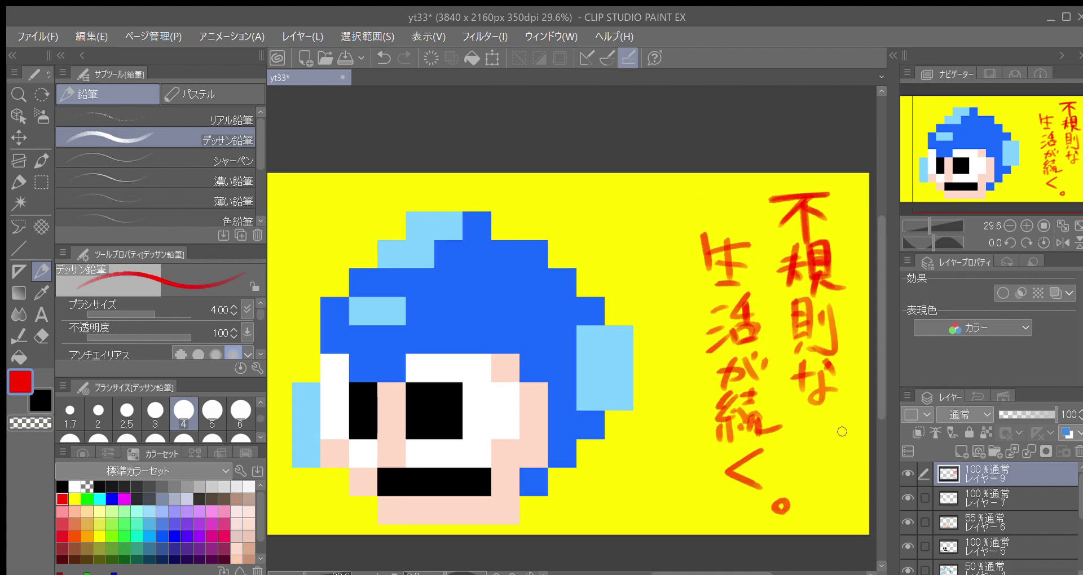
scroll(765, 572, "left", 3)
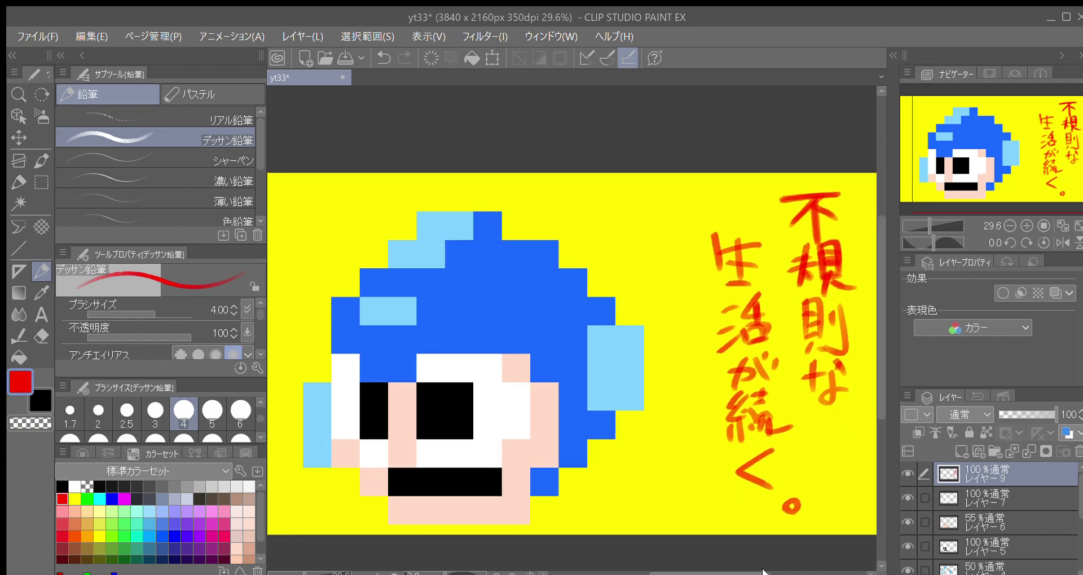
scroll(762, 572, "right", 3)
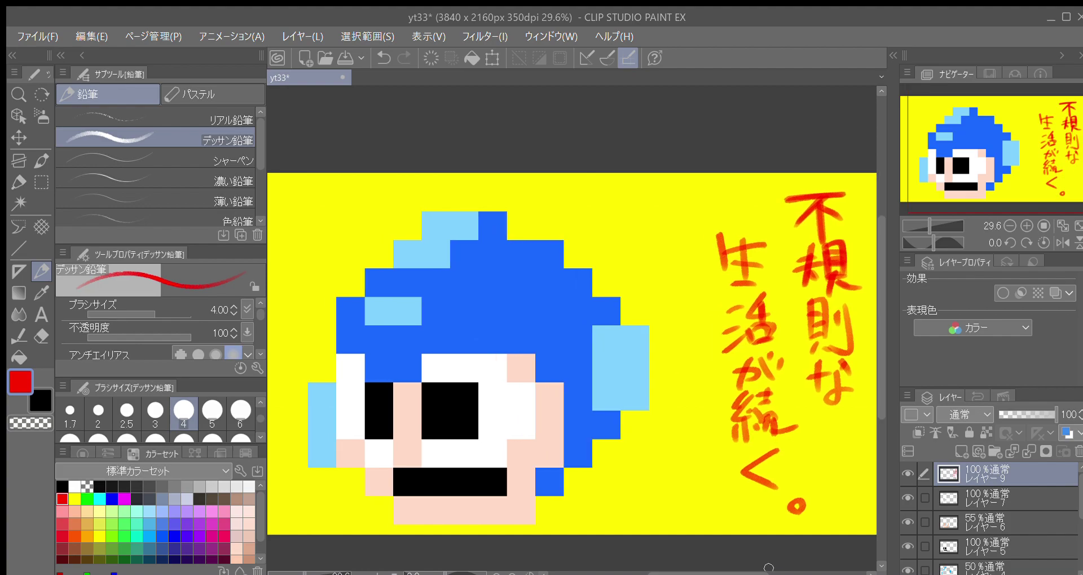
scroll(790, 454, "up", 1)
scroll(789, 453, "down", 1)
scroll(789, 453, "up", 1)
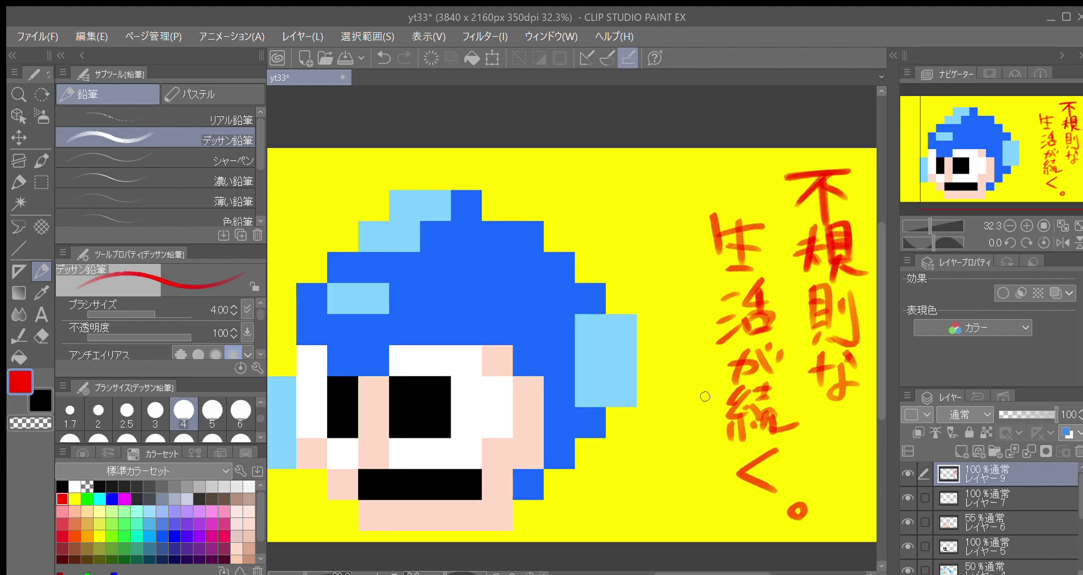
scroll(704, 396, "down", 1)
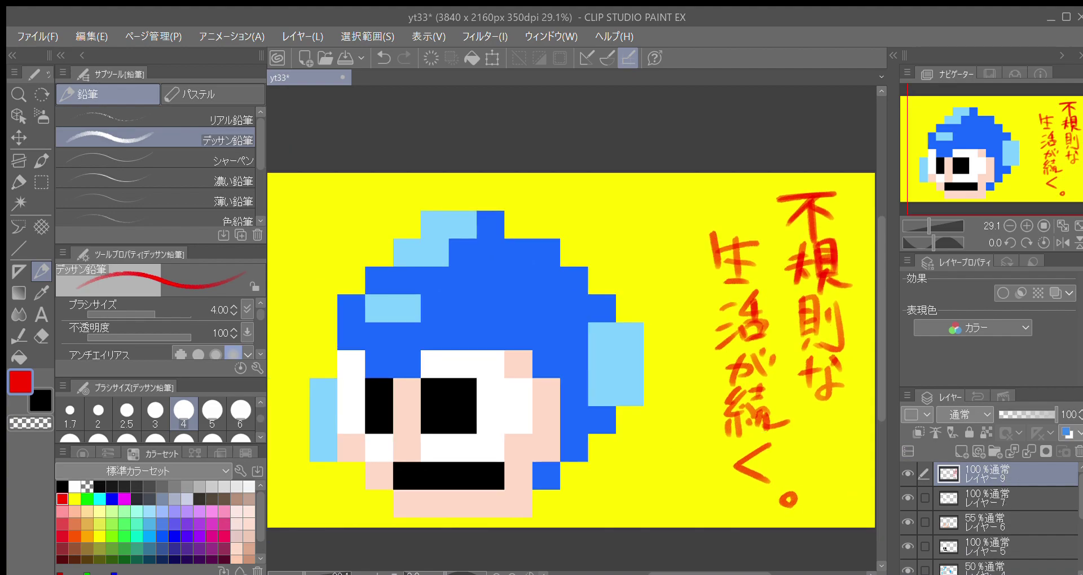
Move the lettering on レイヤー9 slightly left, away from the canvas's right edge, with the レイヤー移動 tool
key("k")
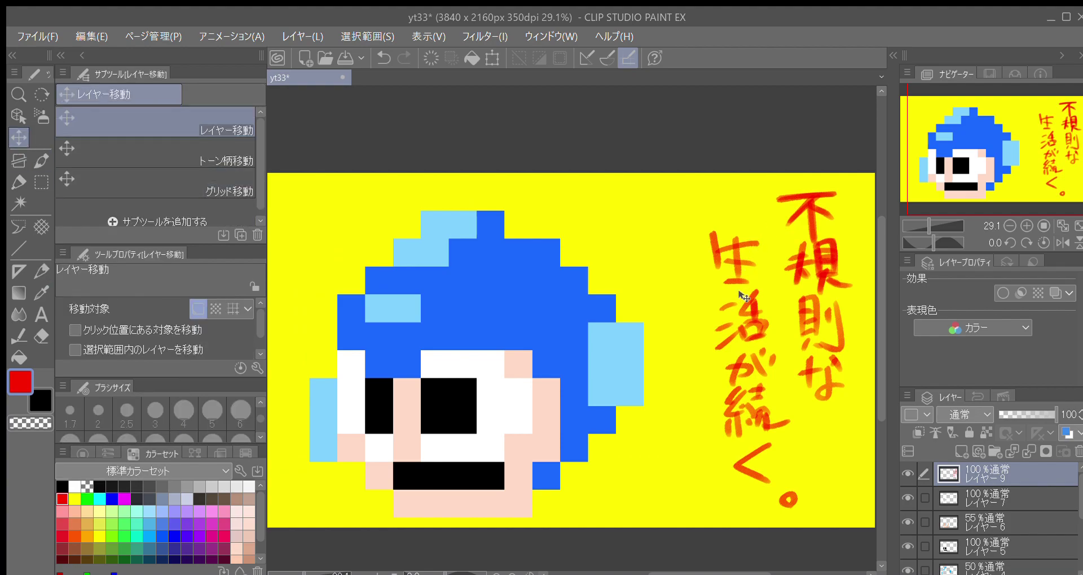
left_click_drag(775, 302, 743, 303)
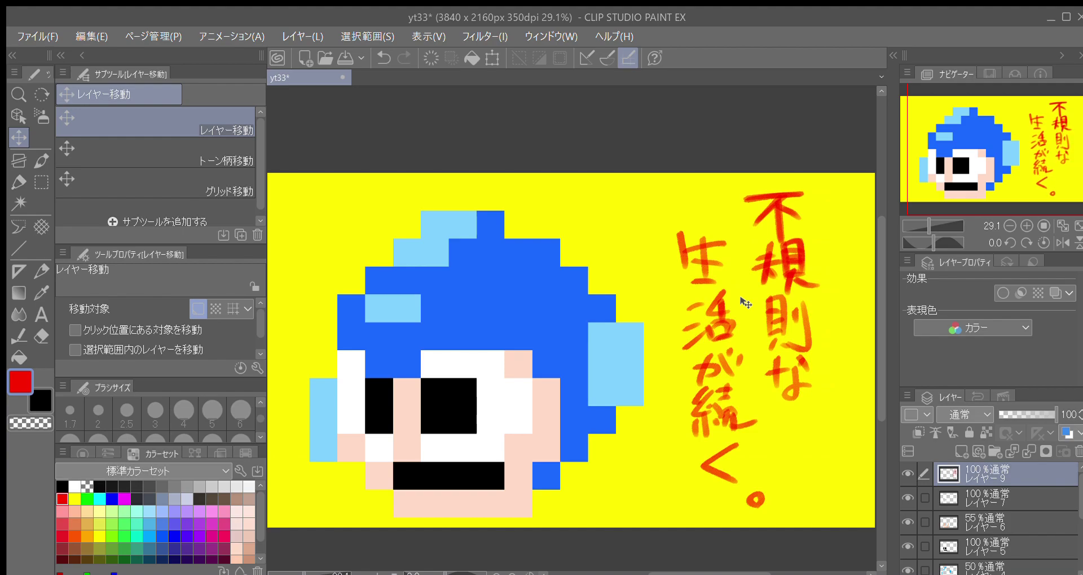
scroll(742, 302, "down", 3)
scroll(742, 303, "up", 2)
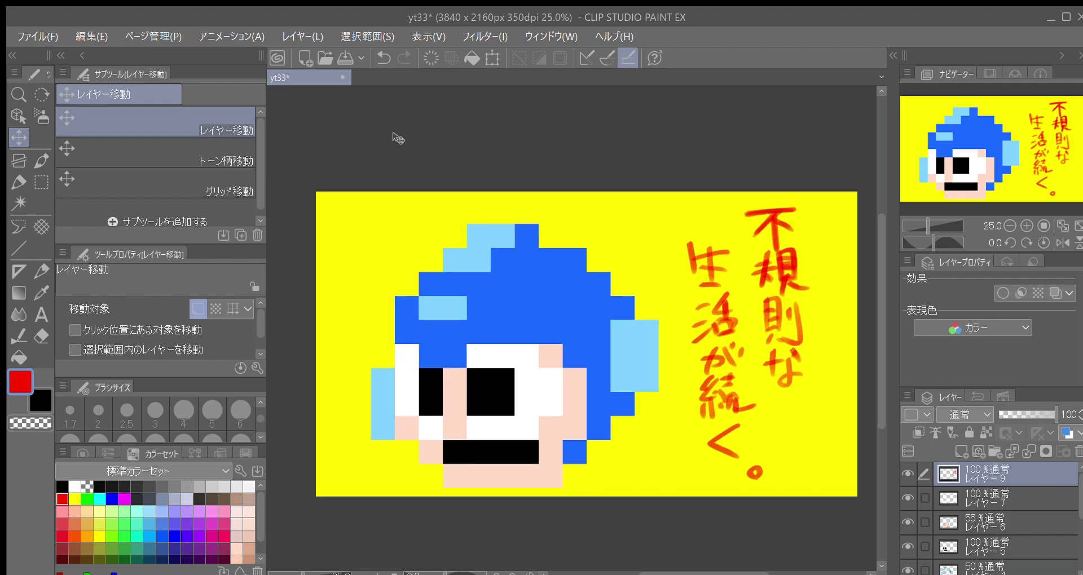